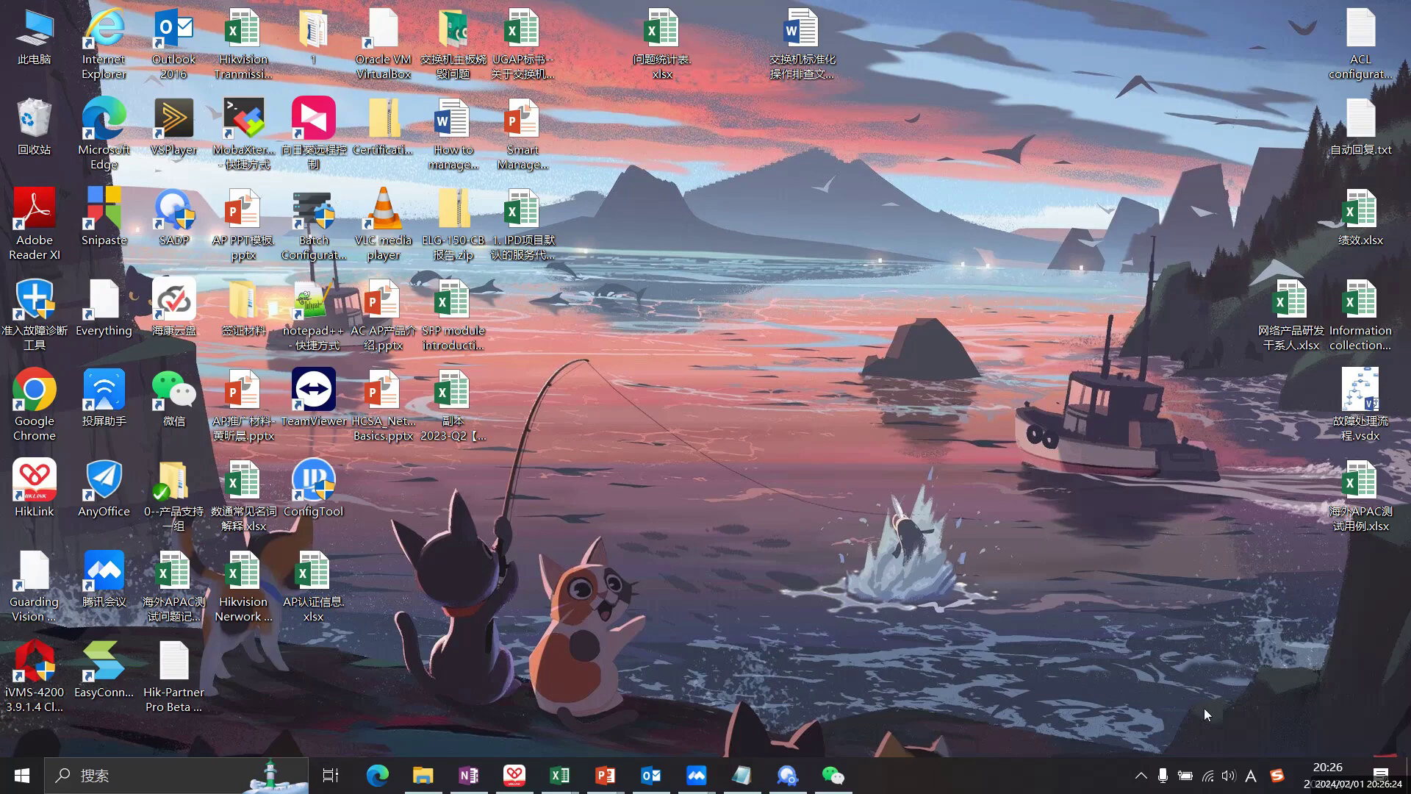
# Check the connected Wi-Fi network and look up the DS-3WG210GP-SI gateway's IPv4 address in SADP.
pyautogui.click(1210, 777)
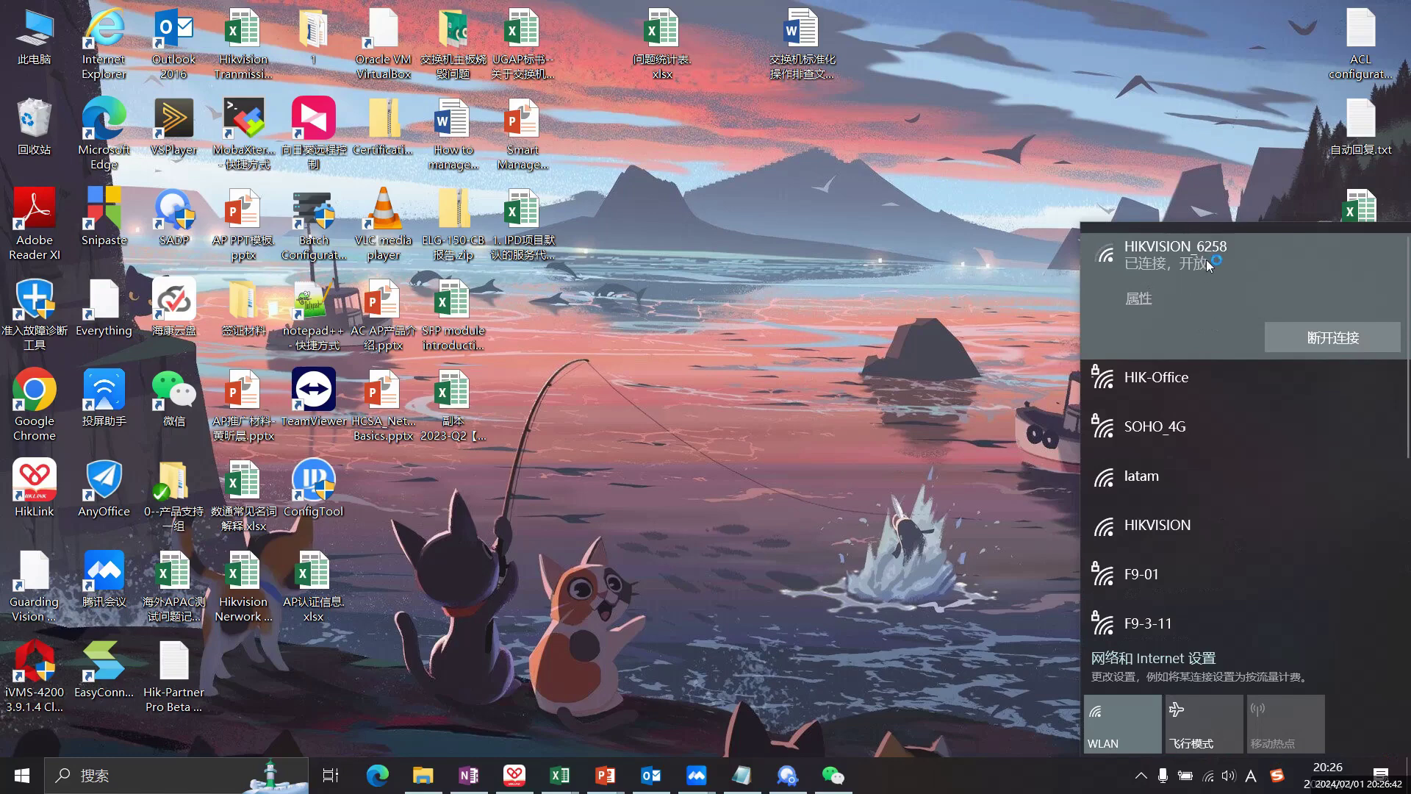
pyautogui.click(912, 336)
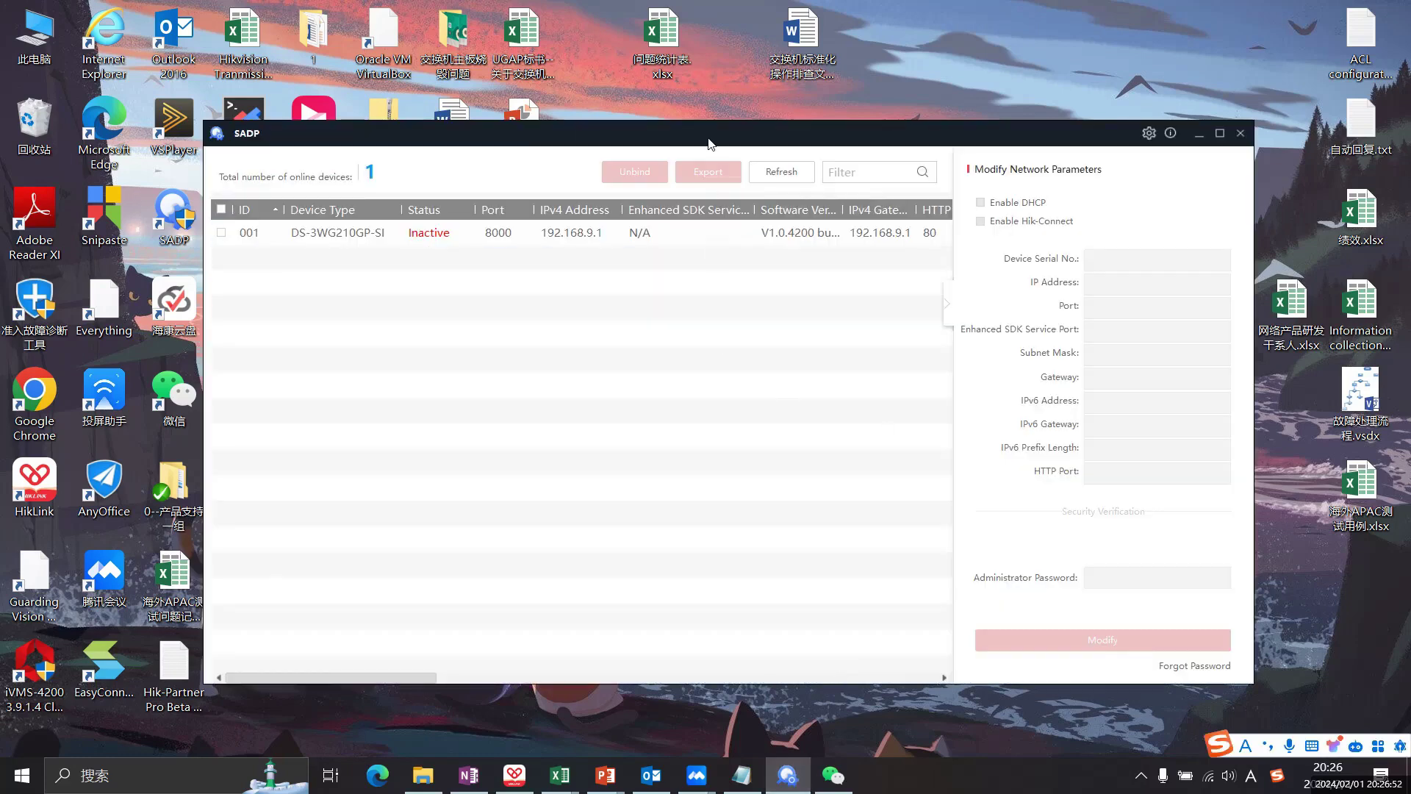
pyautogui.moveTo(709, 142); pyautogui.dragTo(721, 131)
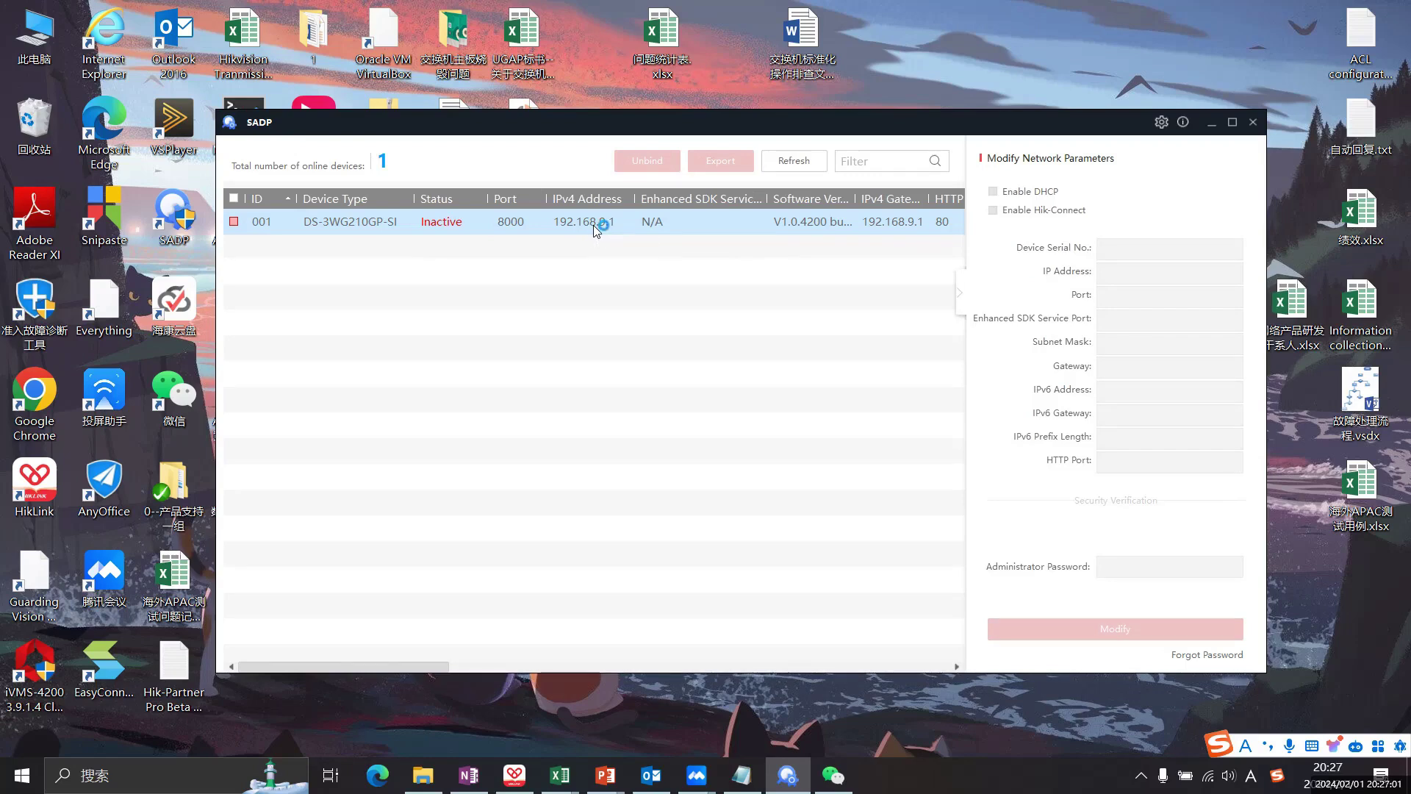
pyautogui.click(1213, 123)
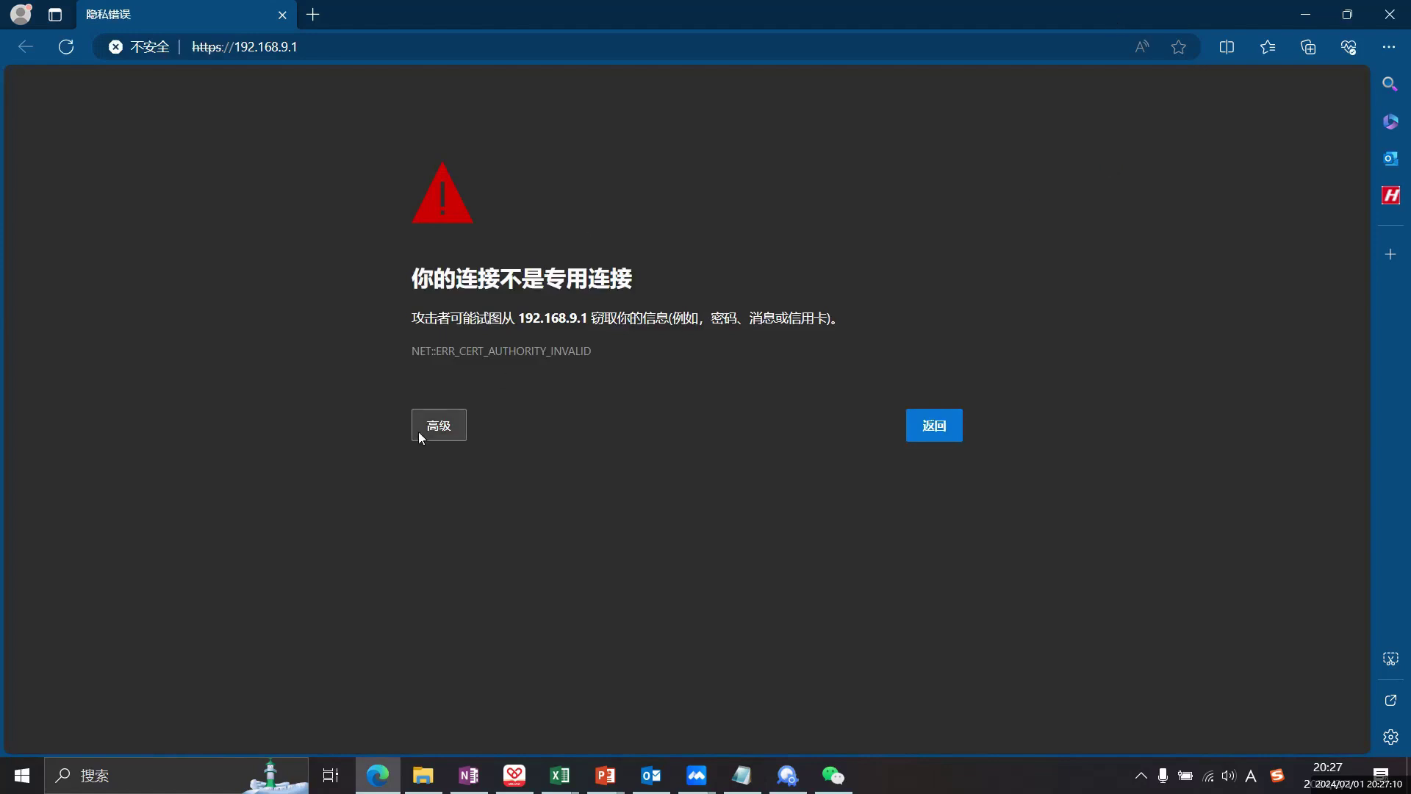
pyautogui.click(439, 426)
pyautogui.click(536, 543)
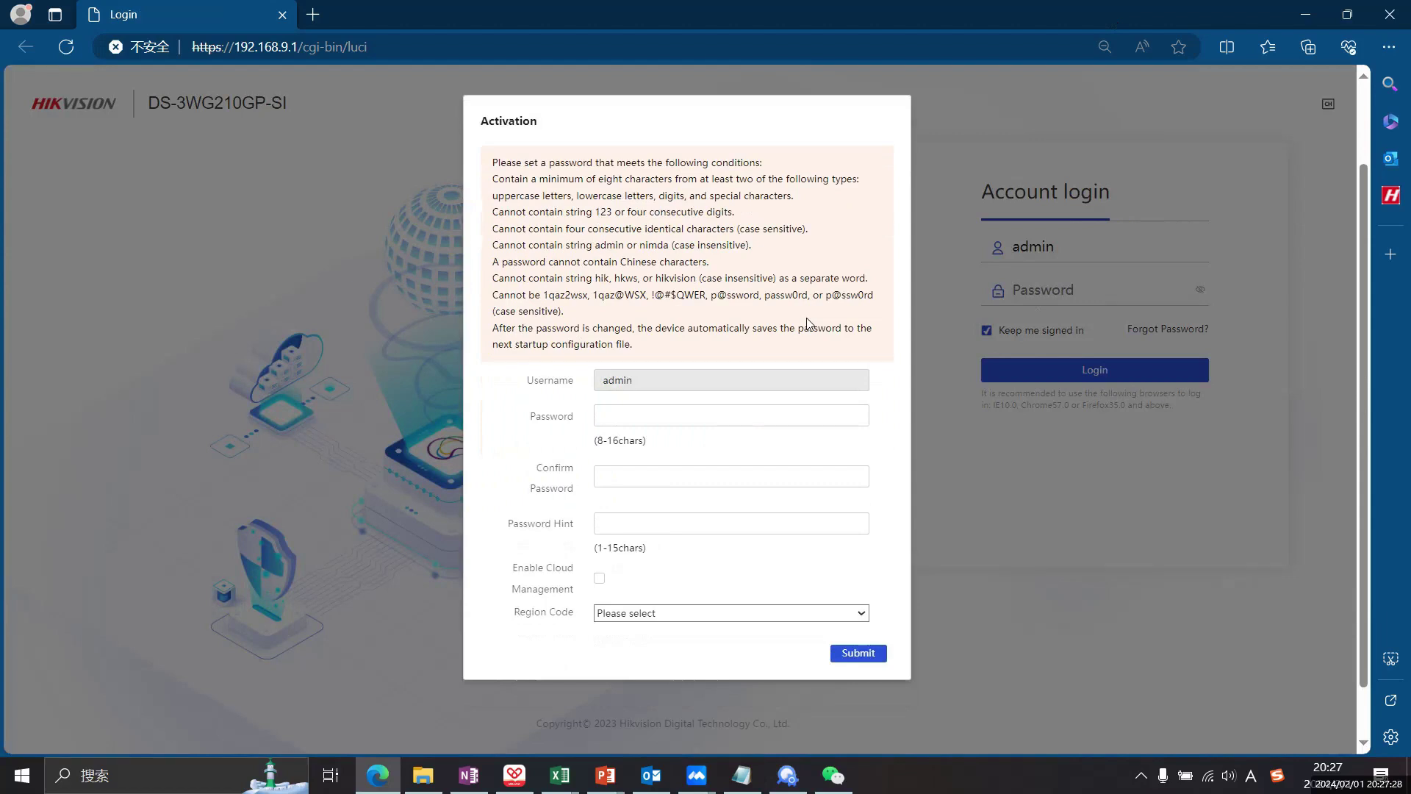
# Activate the gateway by entering and confirming the admin password, choosing region code HONGKONG (HK), and submitting.
pyautogui.click(674, 418)
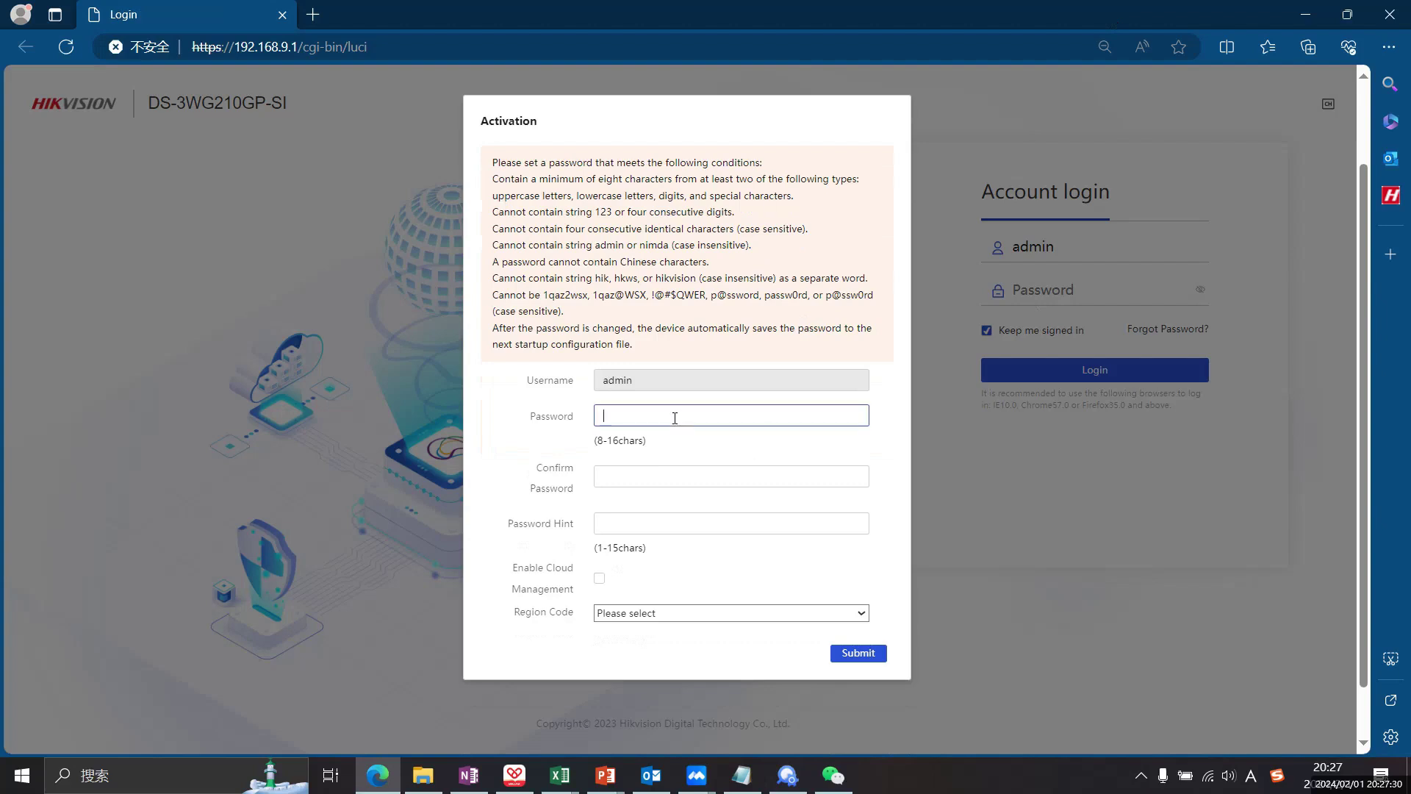
pyautogui.write('*********')
pyautogui.click(674, 474)
pyautogui.write('*********')
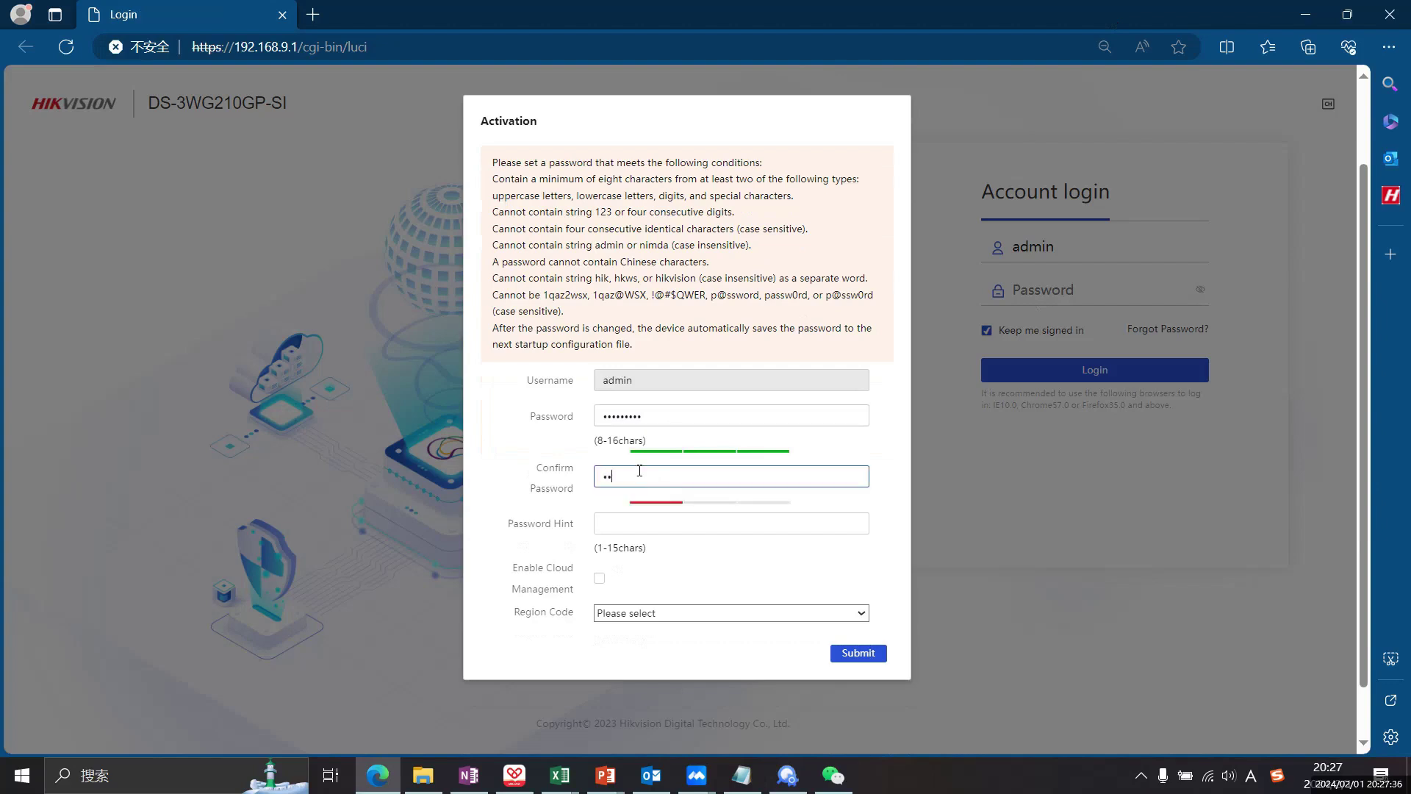
pyautogui.click(660, 614)
pyautogui.scroll(-3, 674, 529)
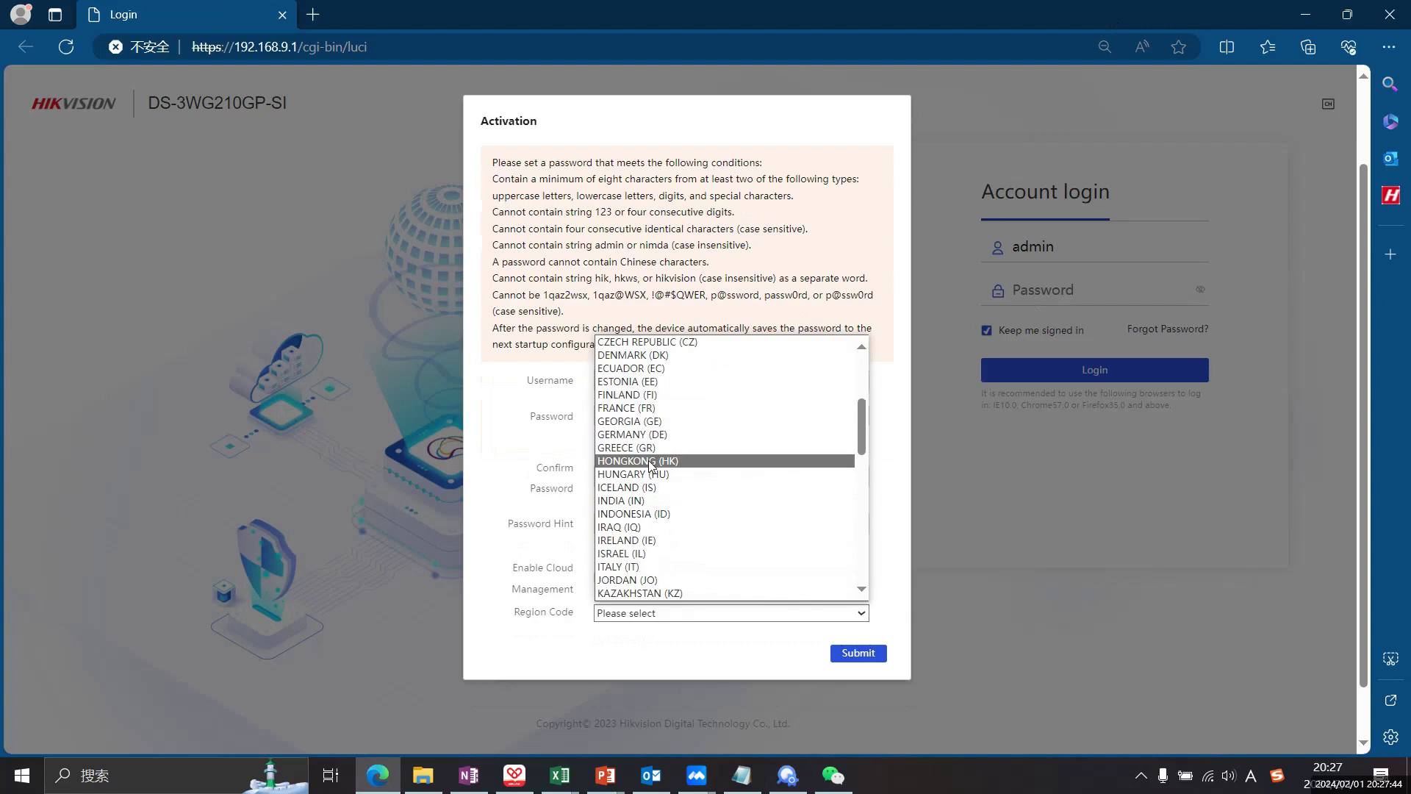
pyautogui.click(650, 461)
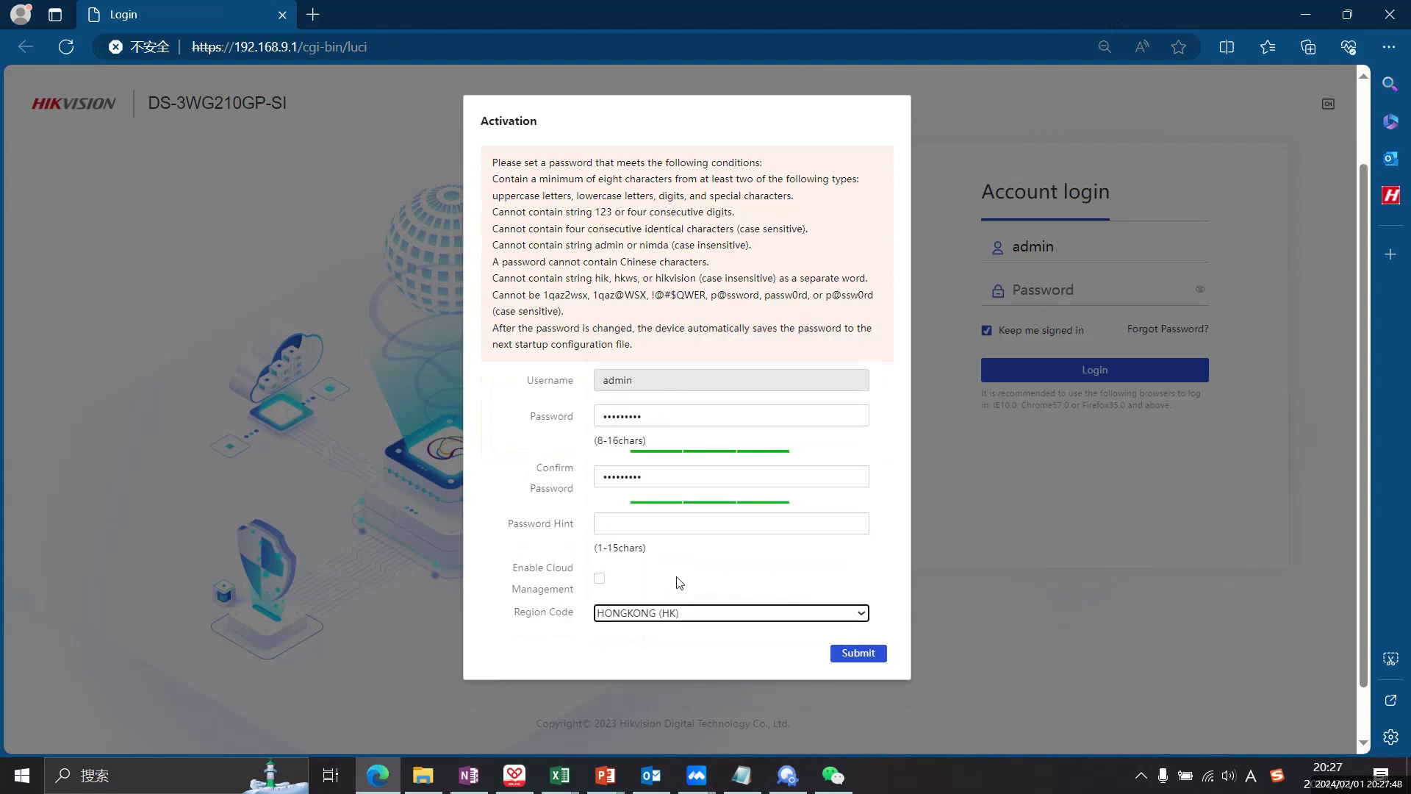
pyautogui.click(849, 653)
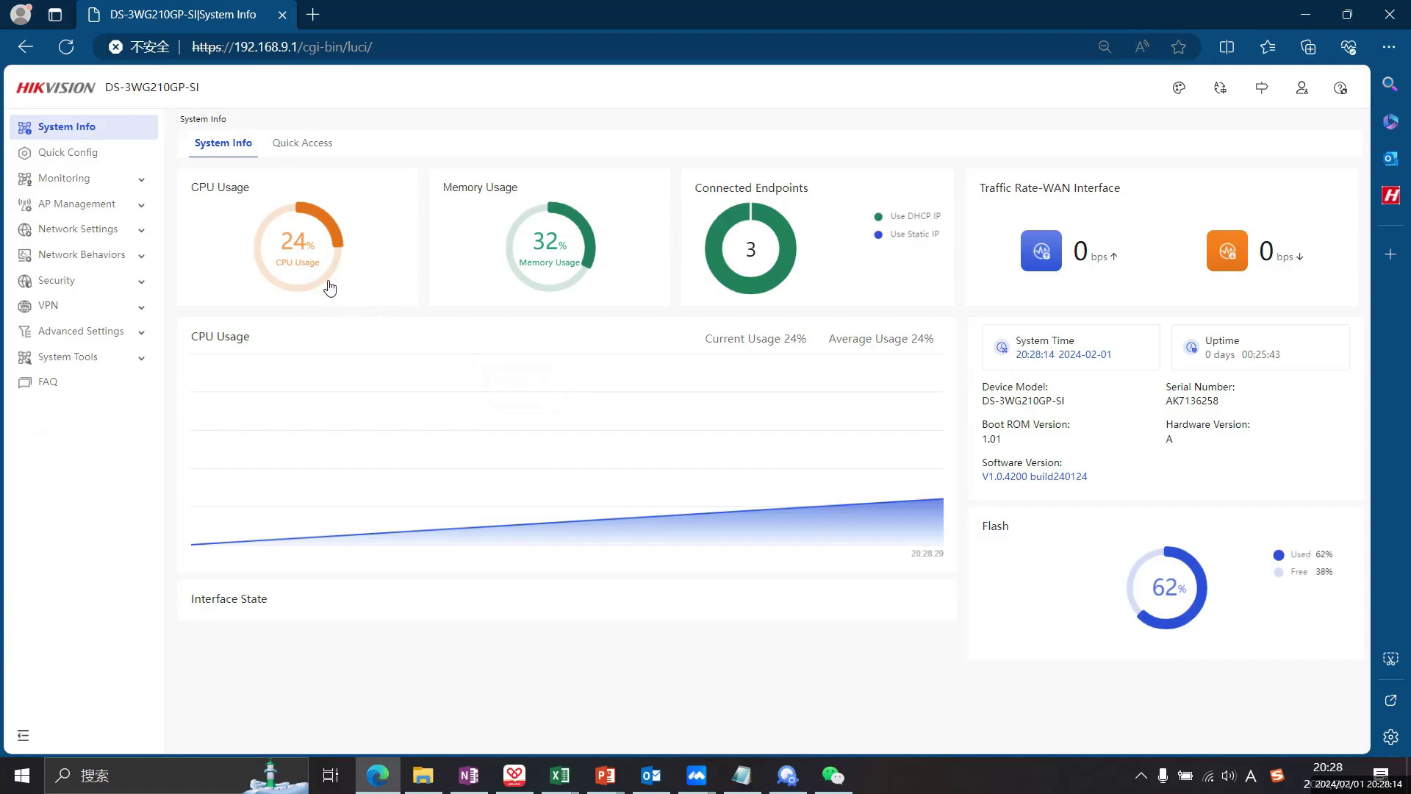
# Open Quick Config, reload the page, and continue with the Dual-WAN scenario.
pyautogui.click(104, 159)
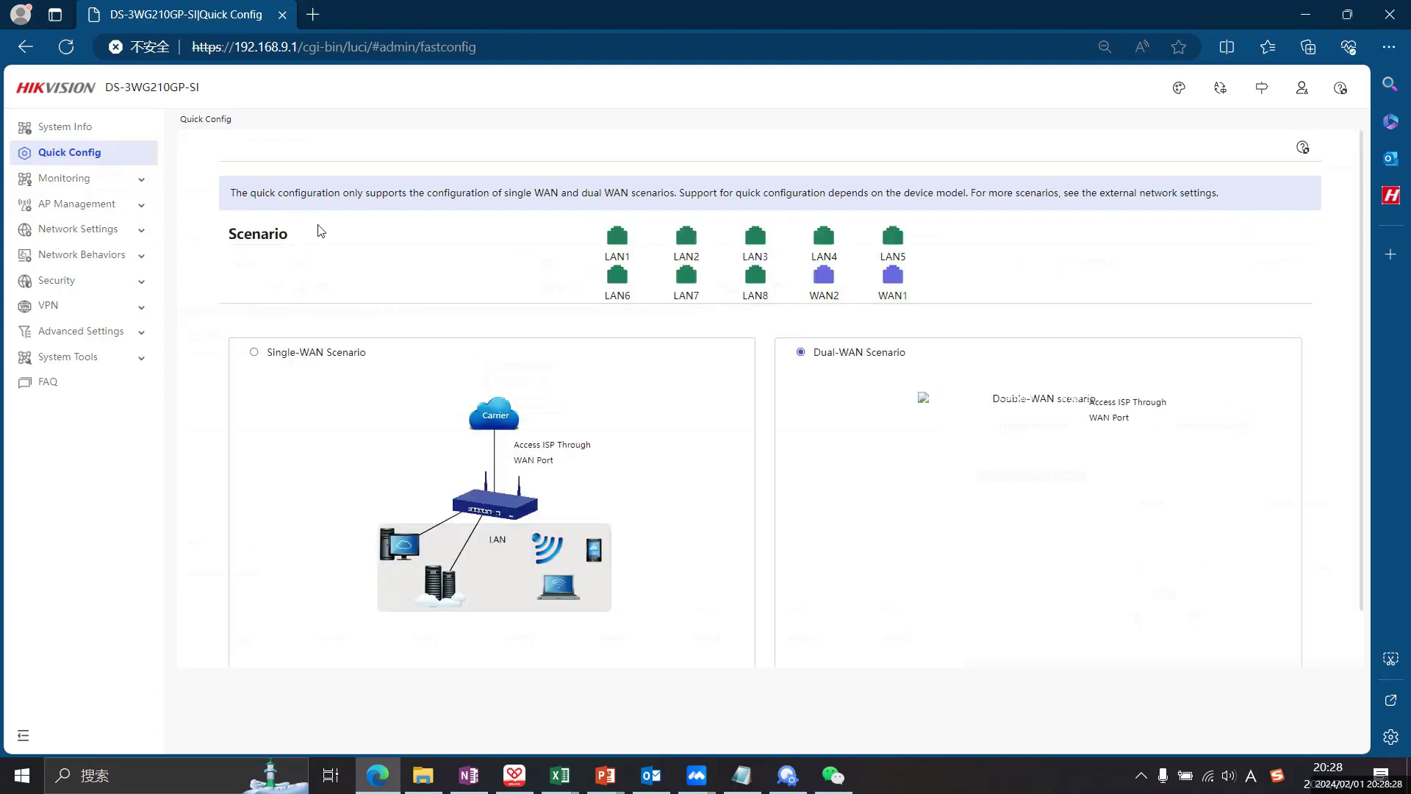
pyautogui.scroll(-1, 324, 244)
pyautogui.scroll(-1, 324, 245)
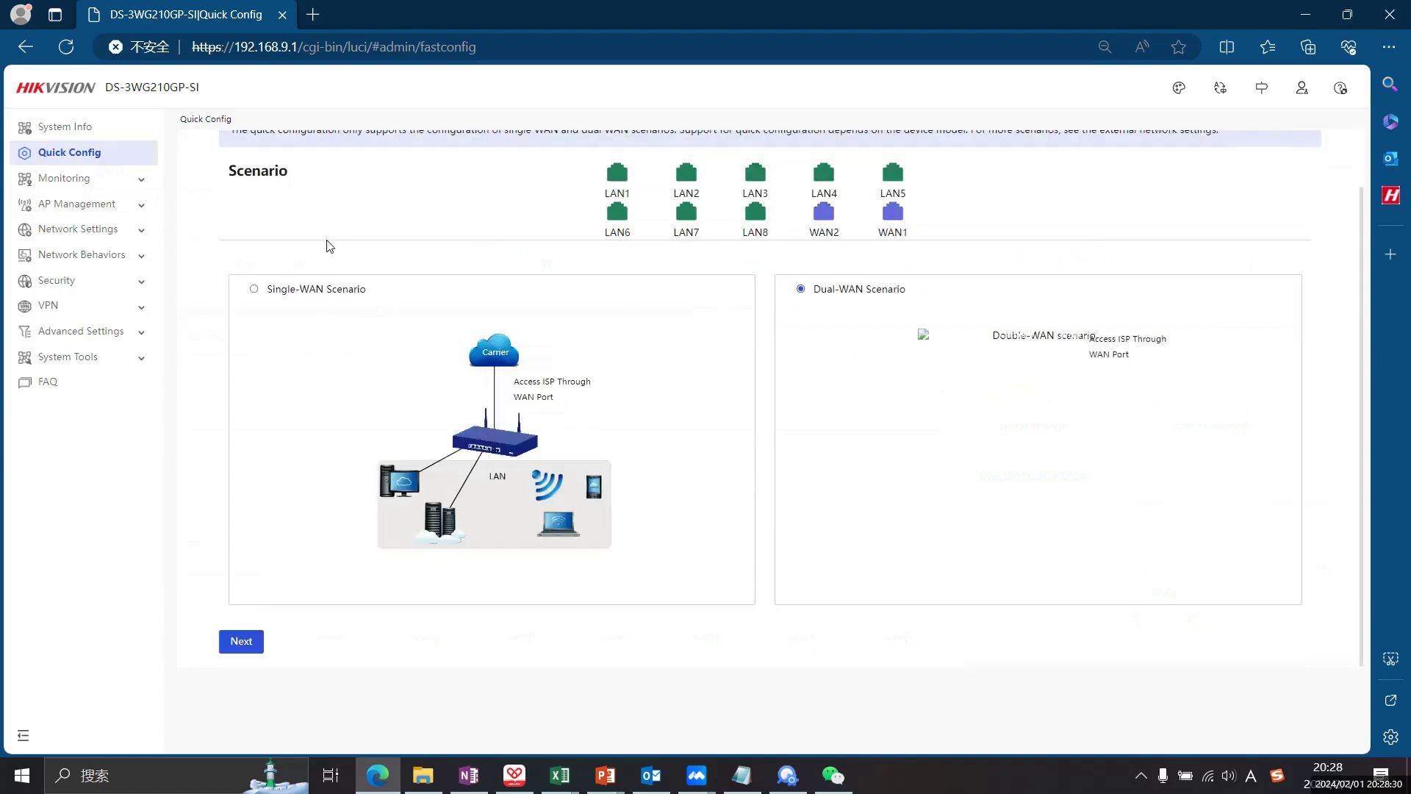
pyautogui.press('F5')
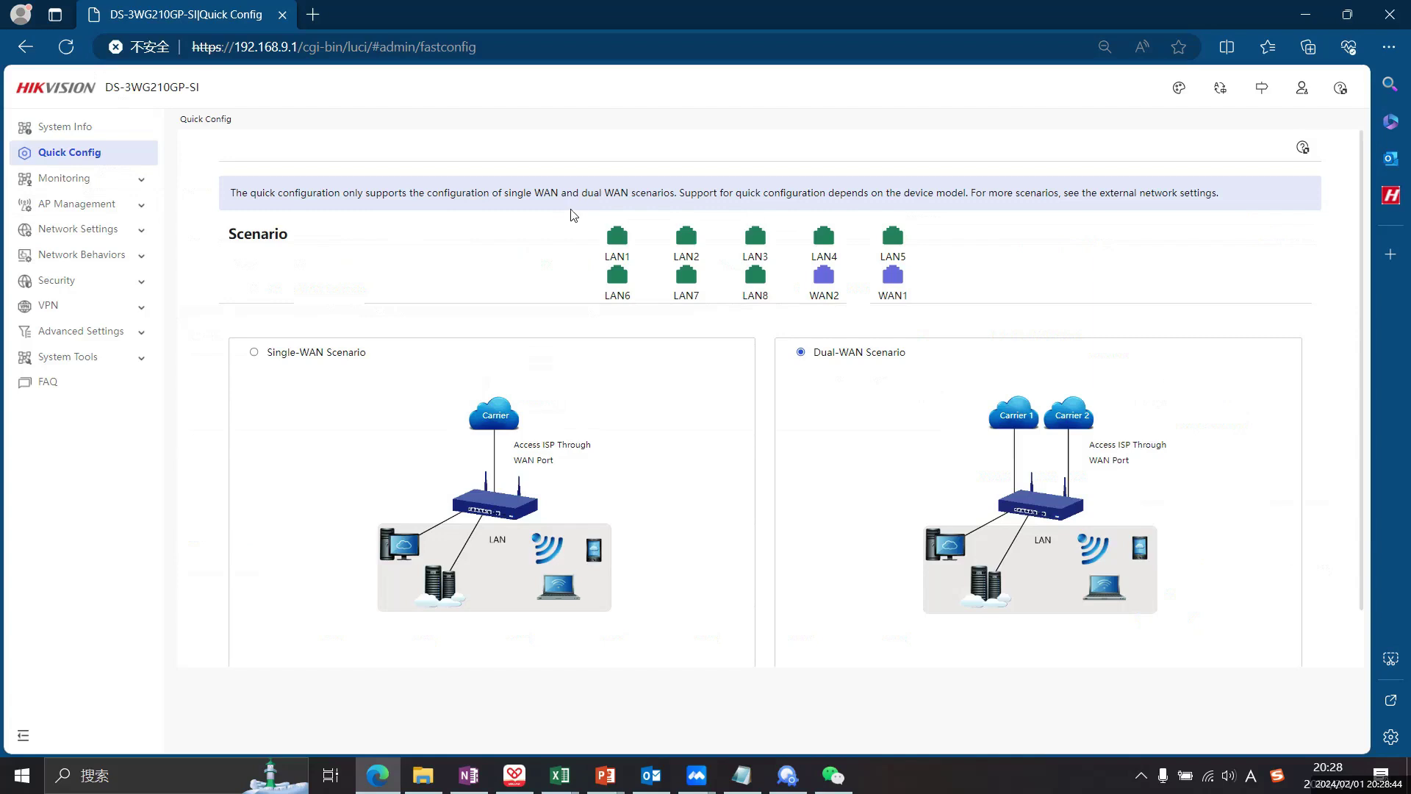
pyautogui.scroll(-1, 592, 242)
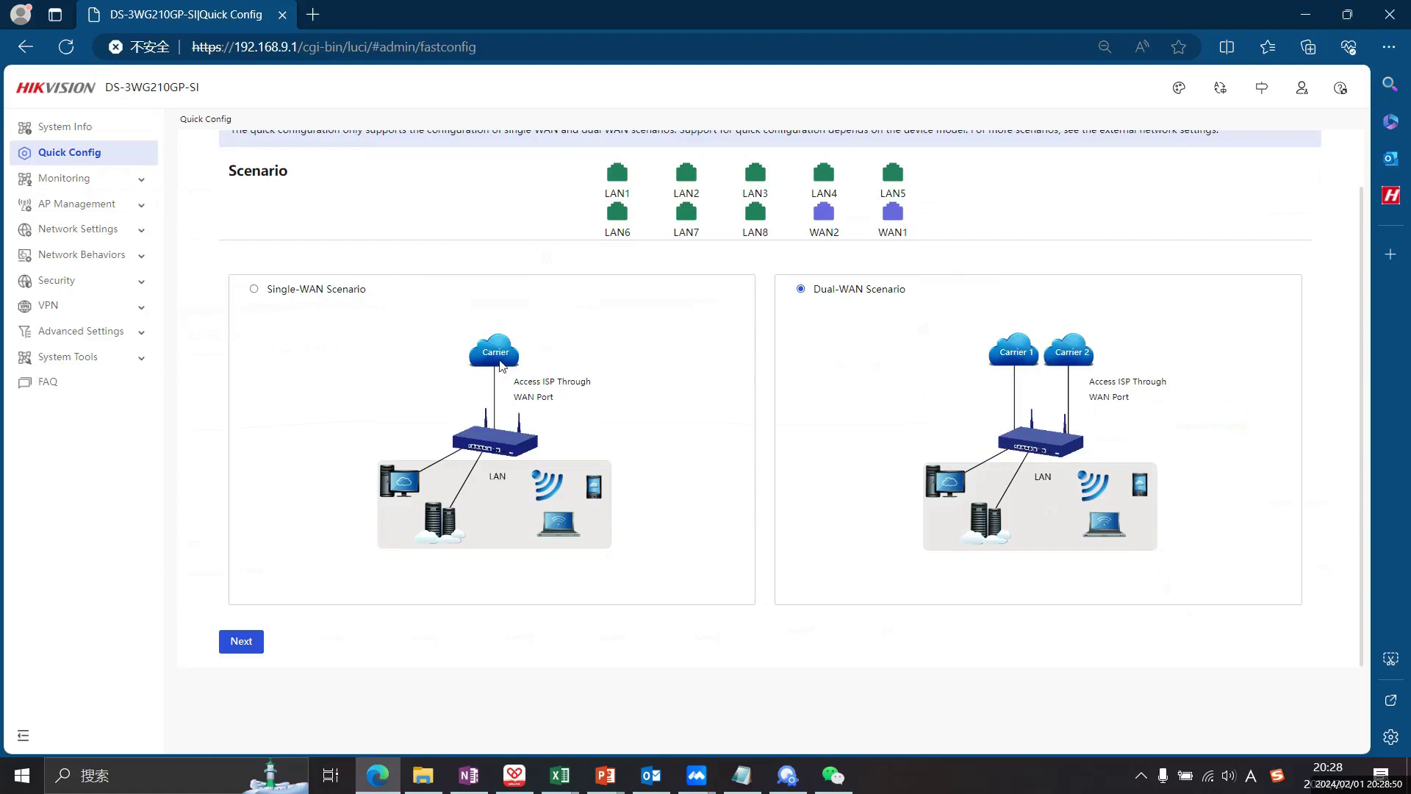
pyautogui.click(252, 645)
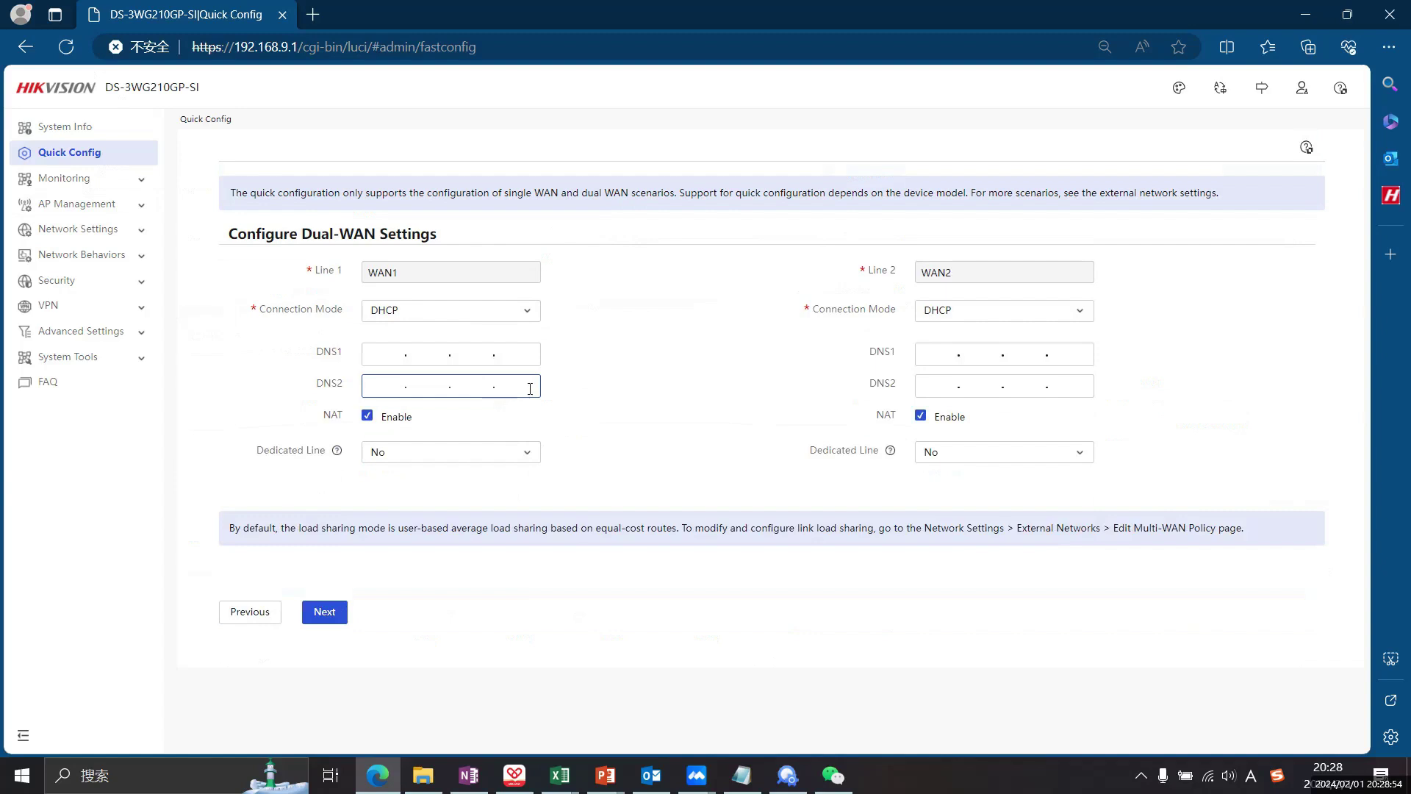
# Keep DHCP as the connection mode for both WAN lines, accept the LAN settings, and finish the quick configuration.
pyautogui.click(512, 320)
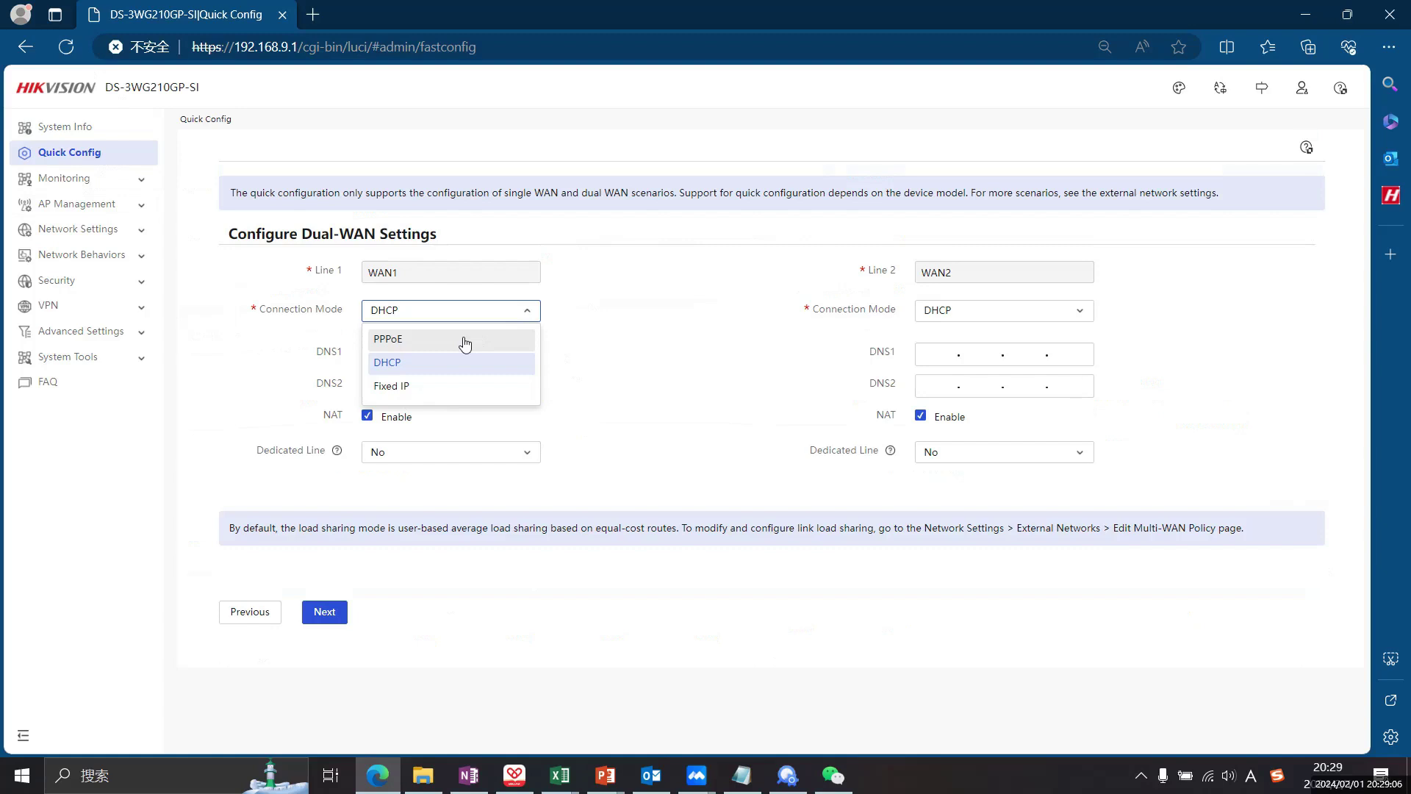
pyautogui.click(635, 366)
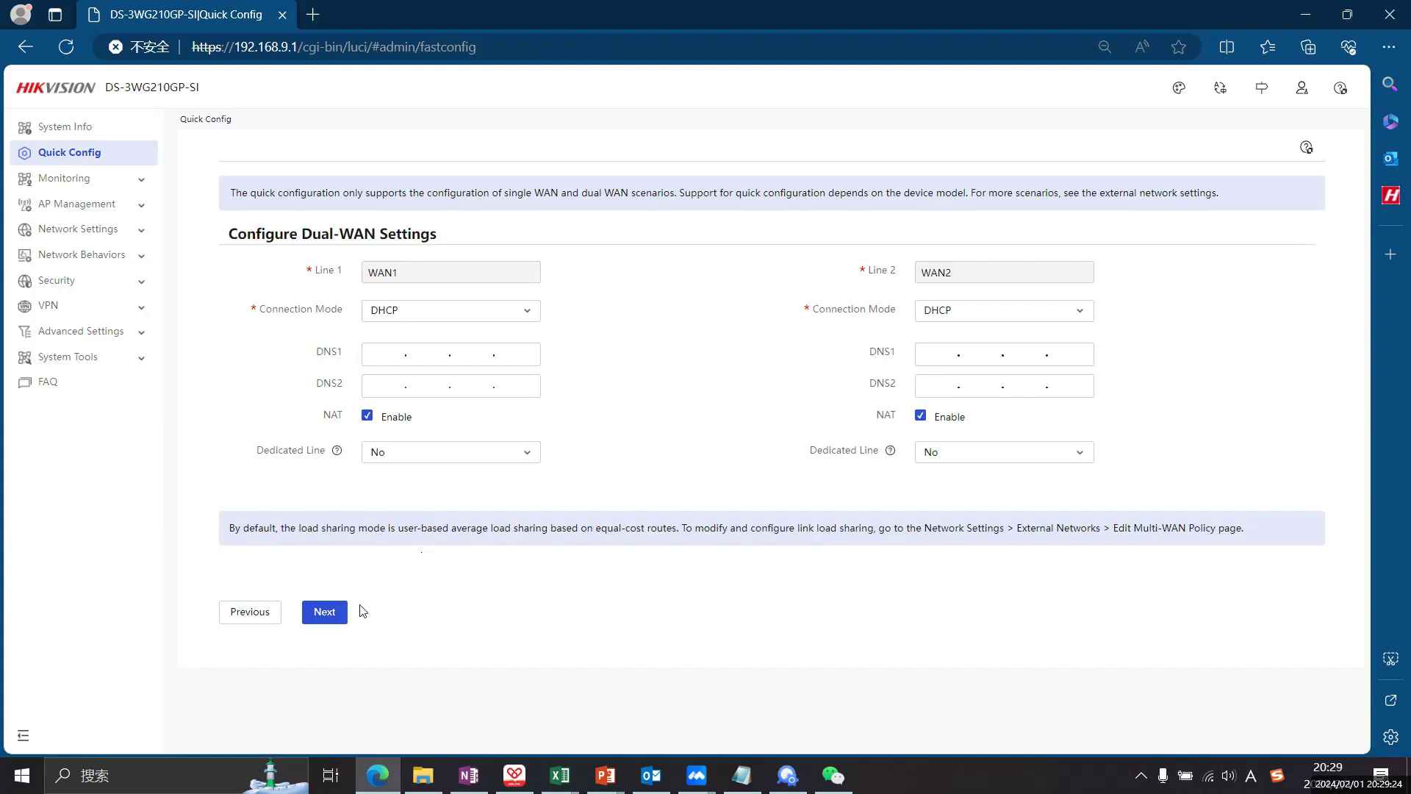
pyautogui.click(332, 616)
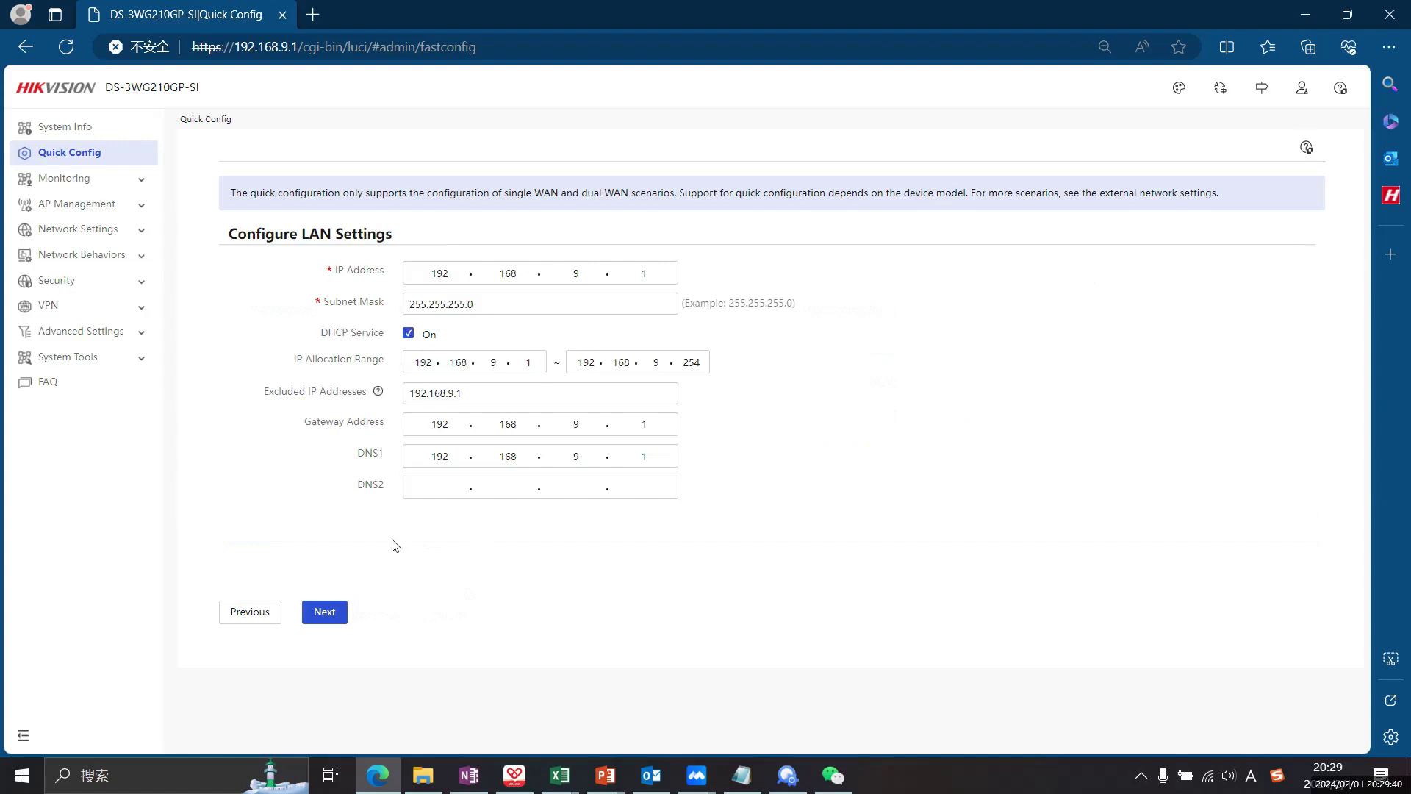
pyautogui.click(324, 613)
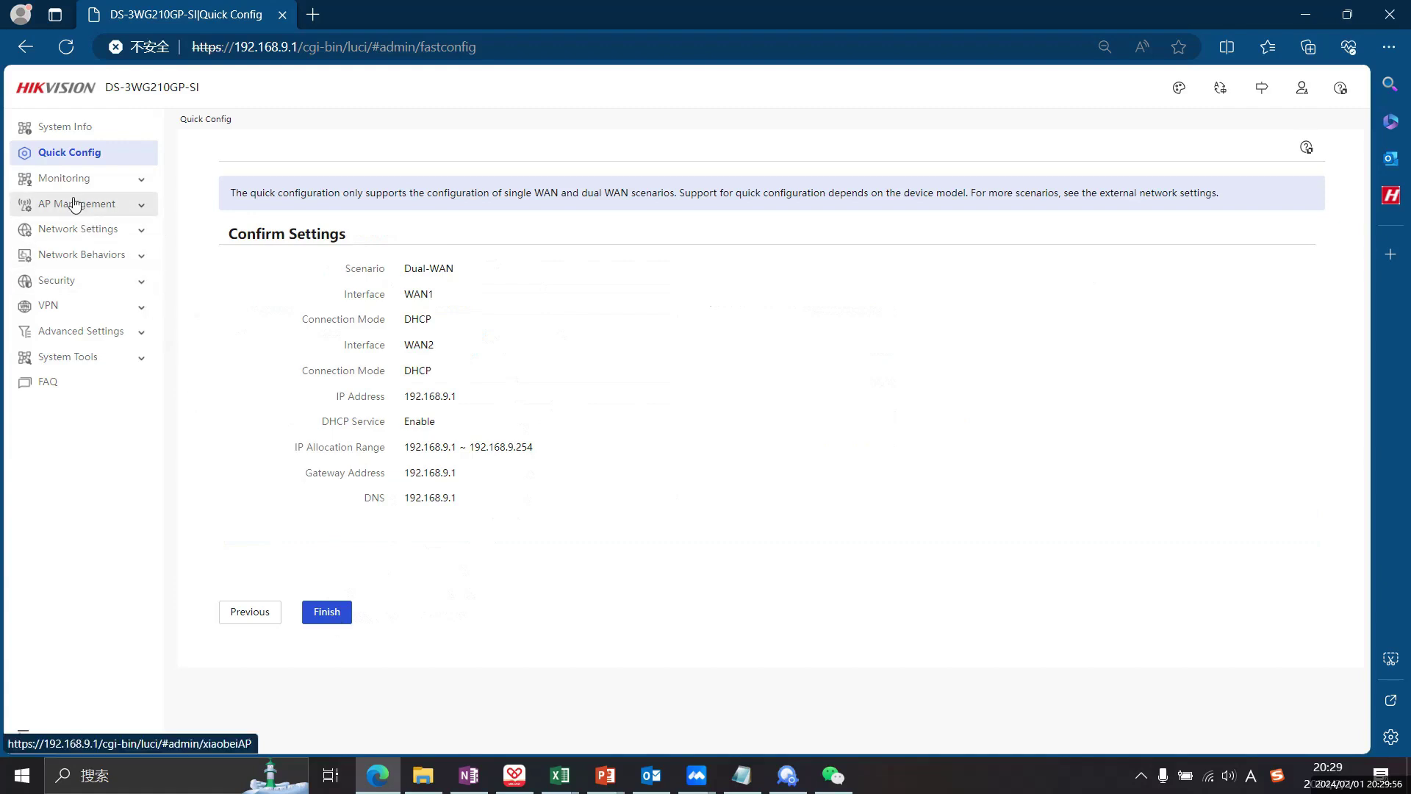
pyautogui.click(327, 612)
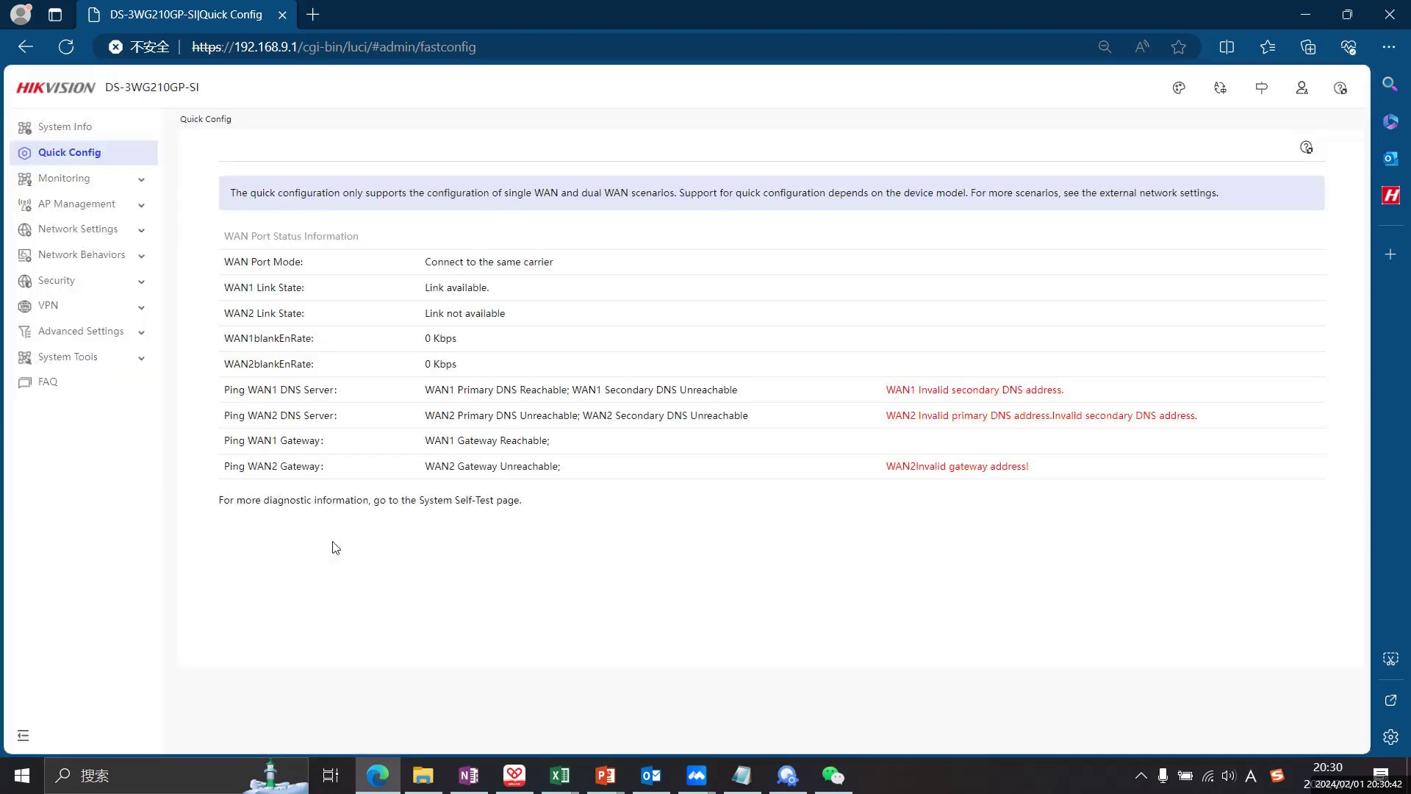
# Review the AP management options, including weak-signal client rejection, Wi-Fi6 status, and roaming sensitivity.
pyautogui.click(88, 190)
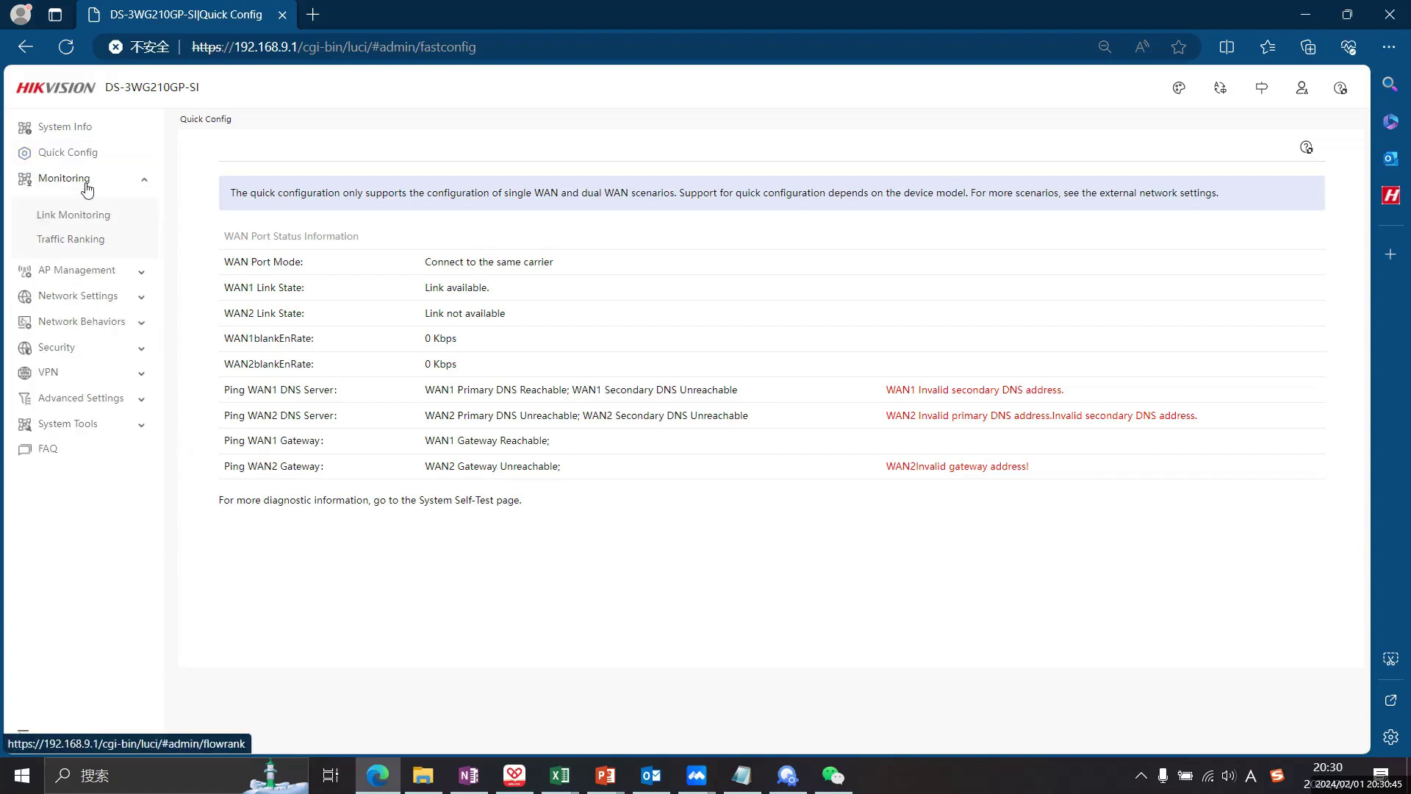
pyautogui.click(79, 271)
pyautogui.click(71, 247)
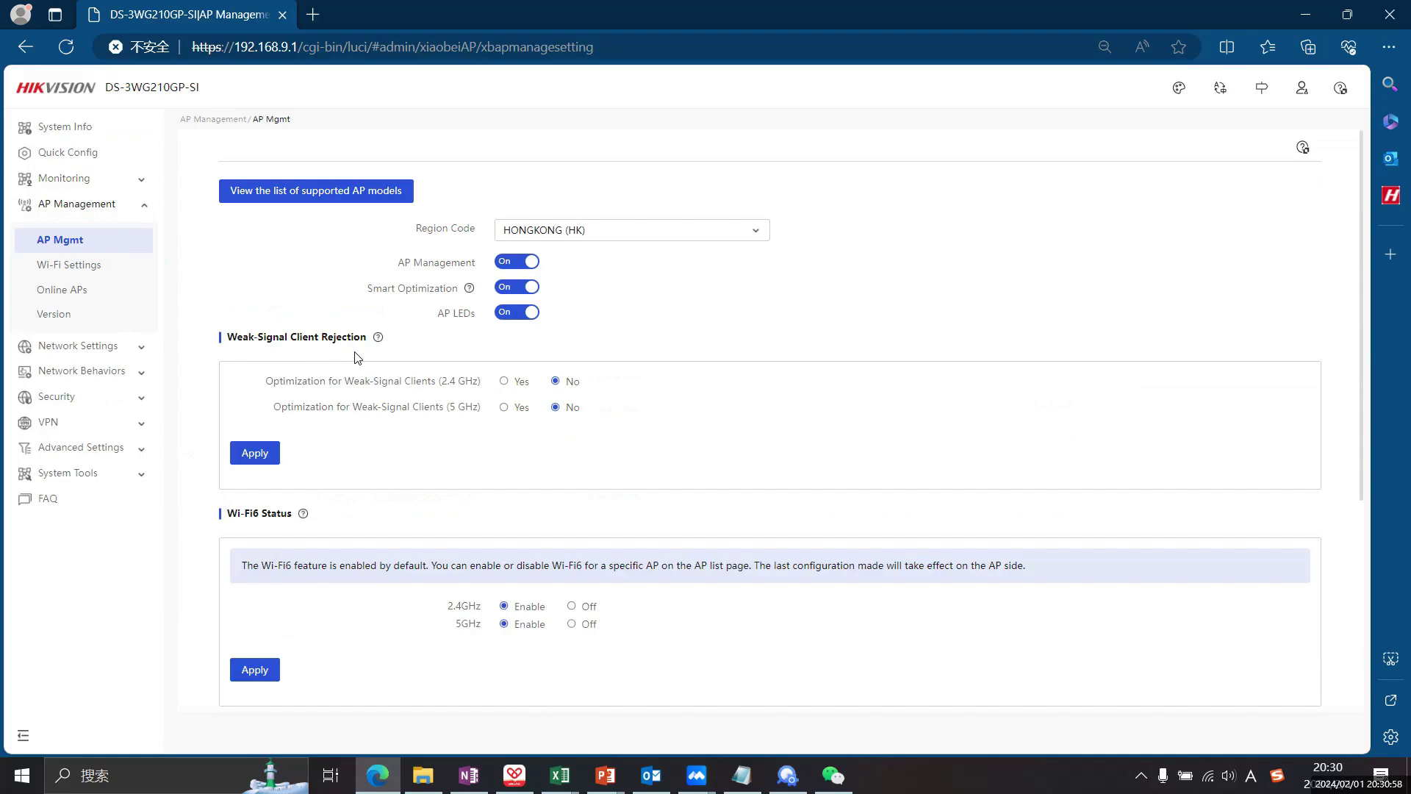
pyautogui.scroll(-1, 345, 397)
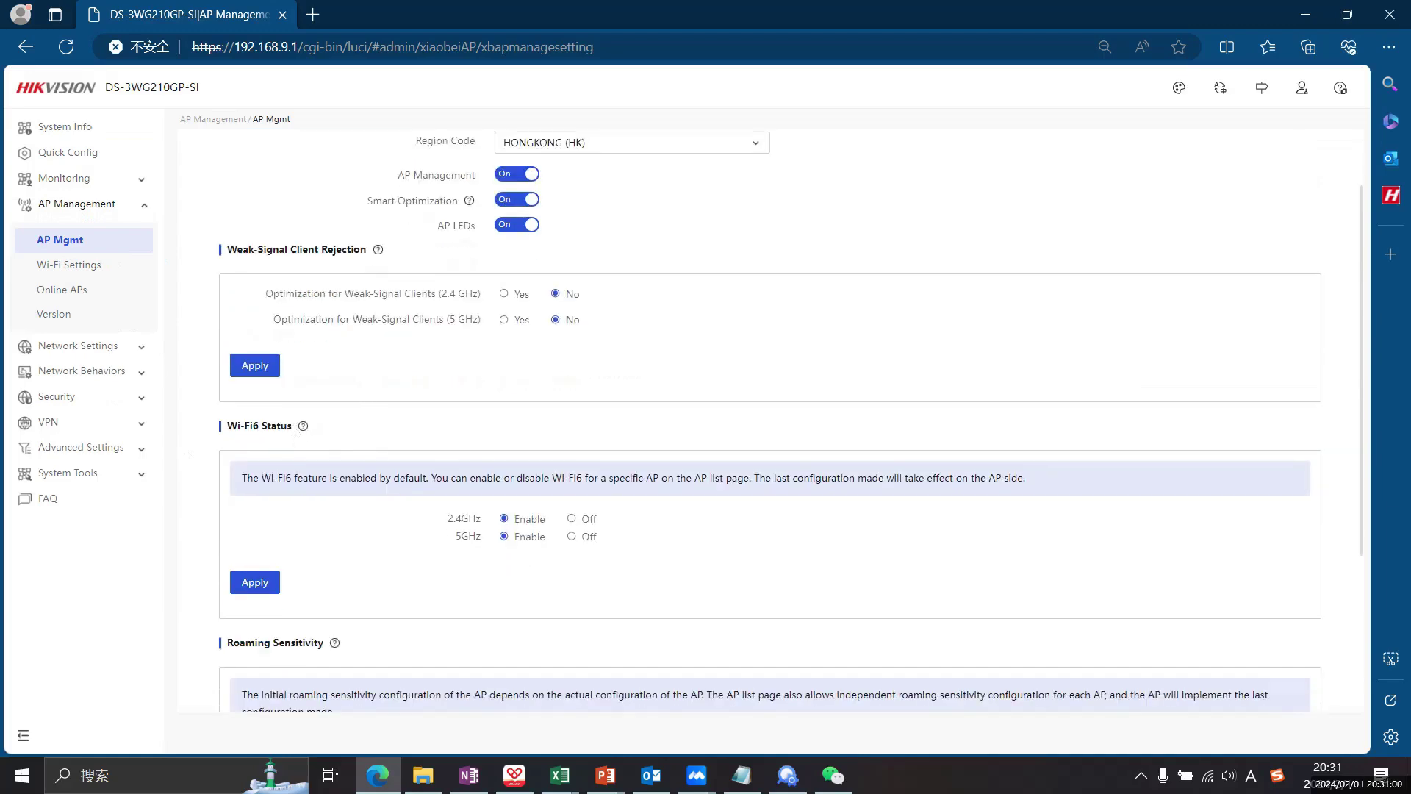
pyautogui.scroll(-2, 320, 439)
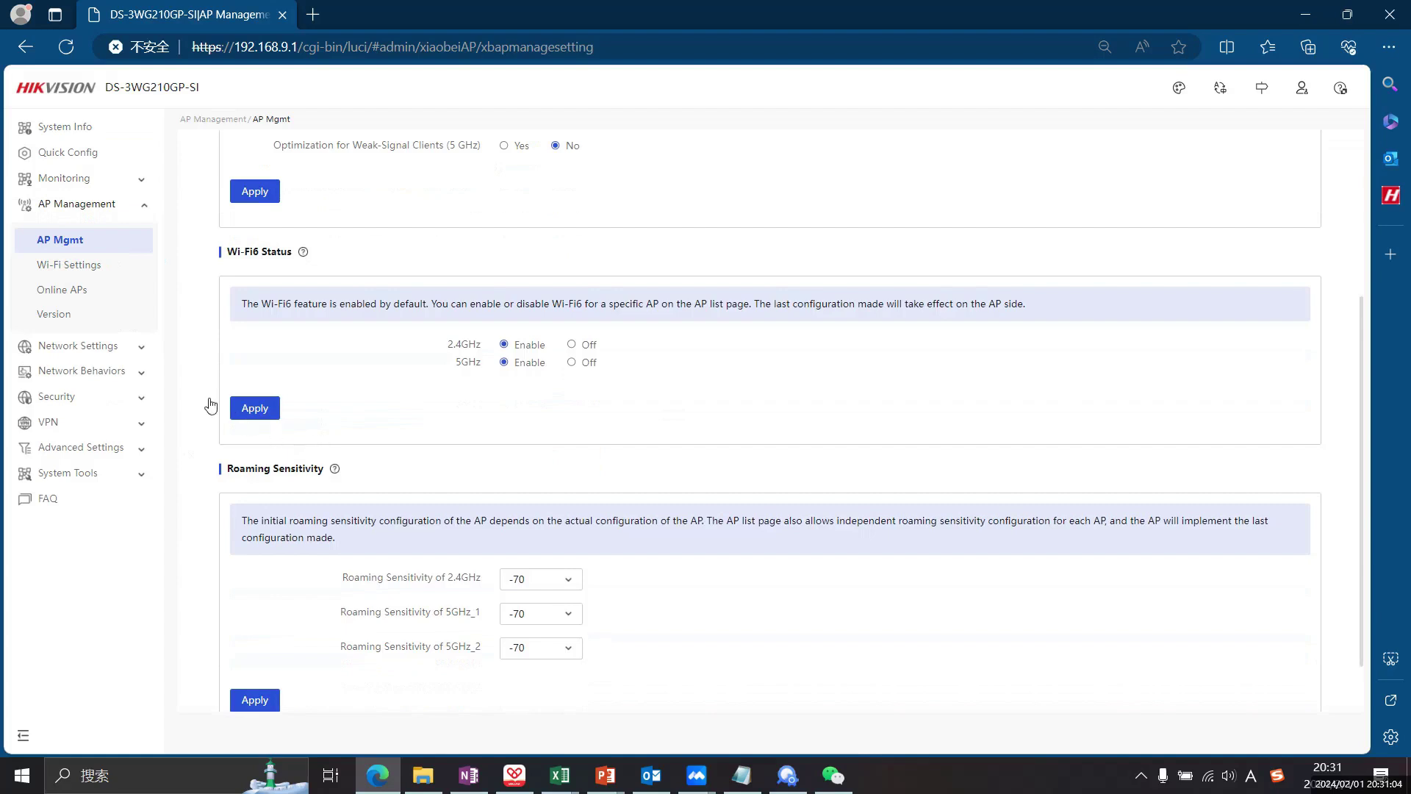
# Inspect the Wi-Fi settings and AP binding of SSID HIKVISION_6258 without applying changes.
pyautogui.click(71, 273)
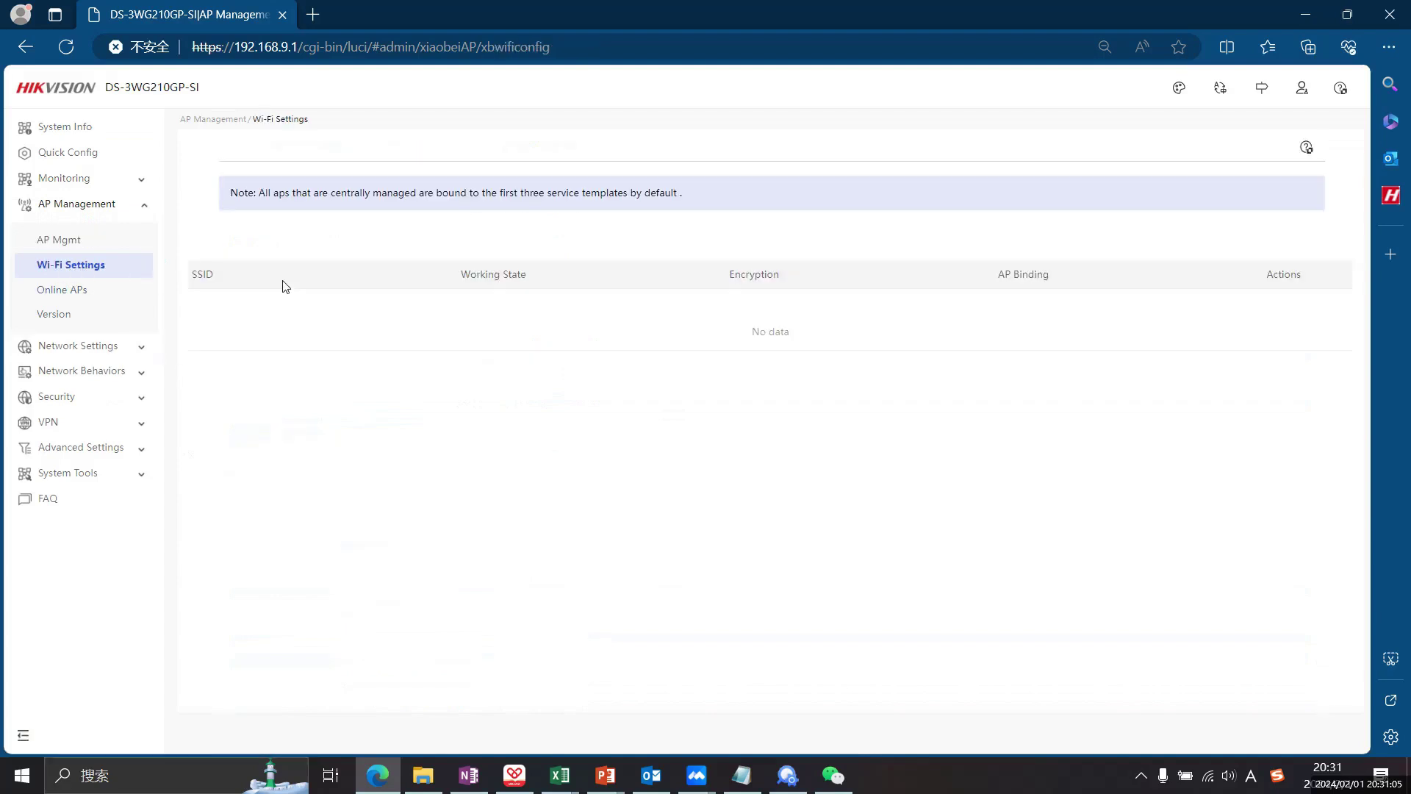
pyautogui.click(1274, 309)
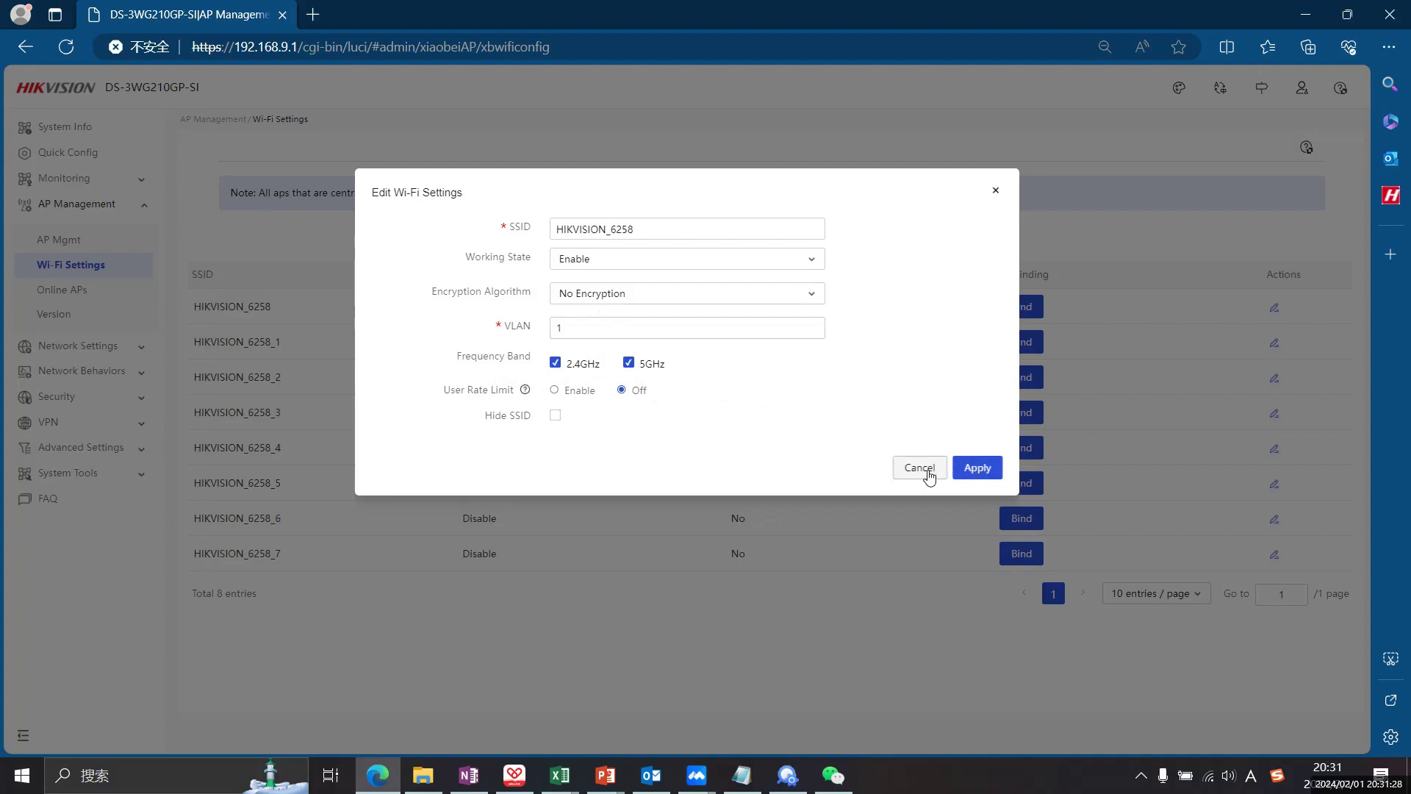
pyautogui.click(929, 472)
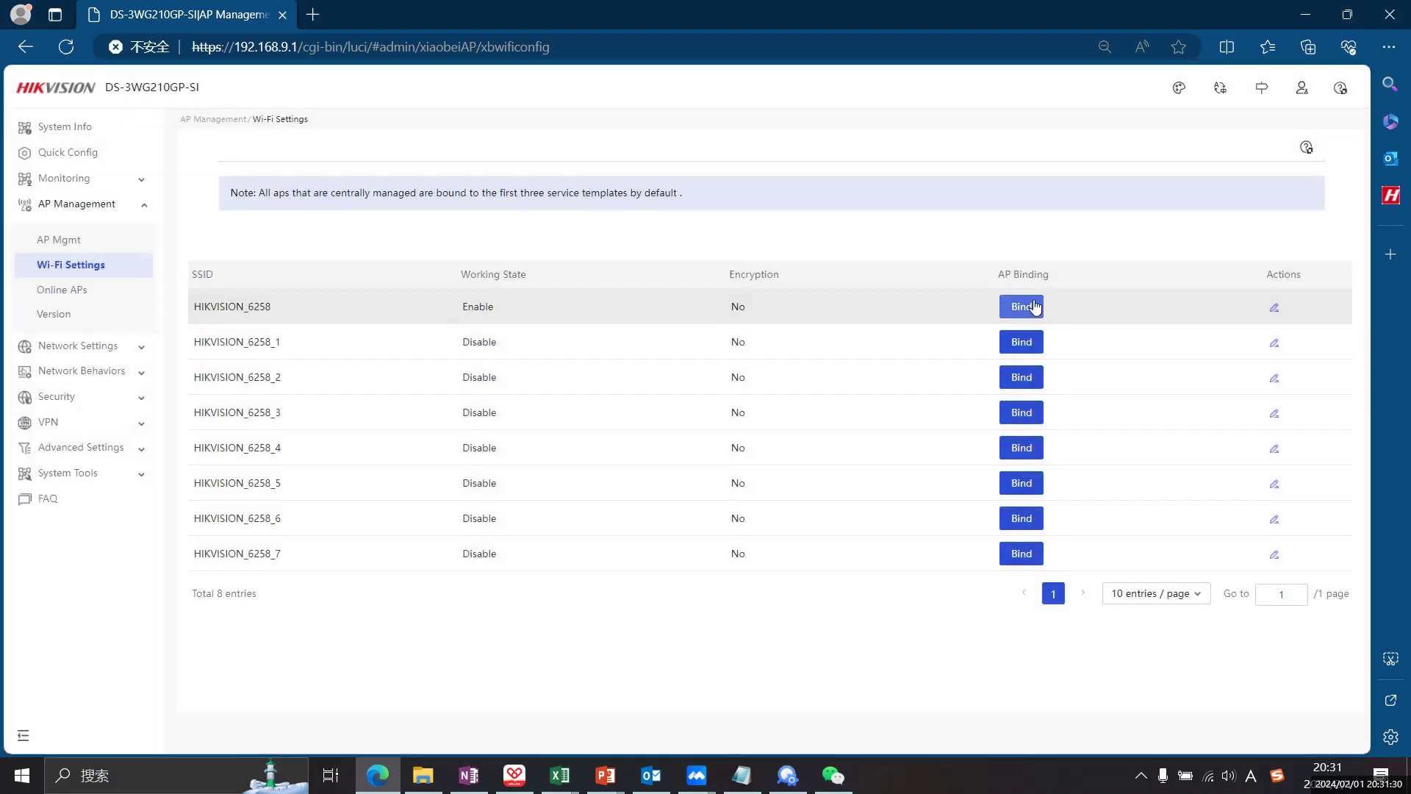
pyautogui.click(1033, 306)
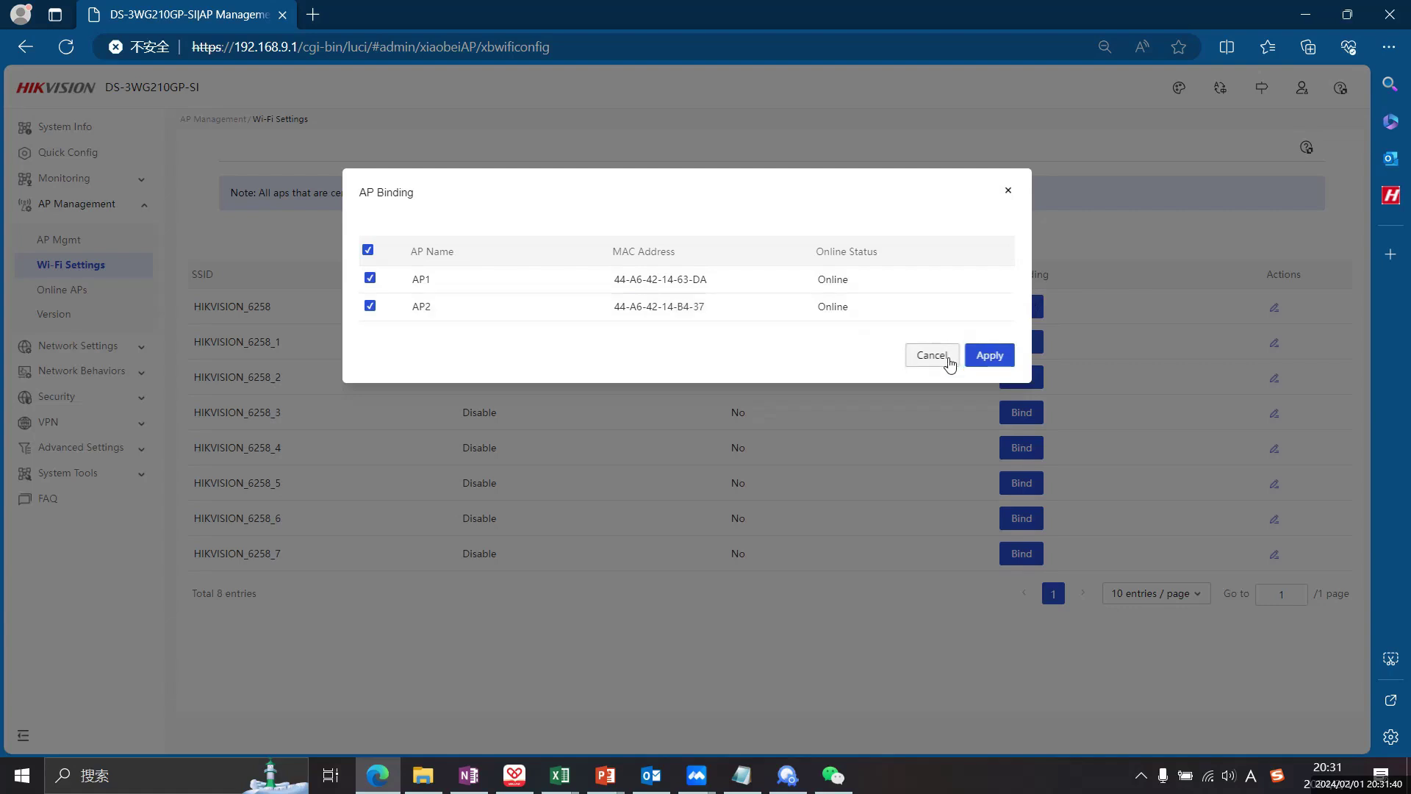
pyautogui.click(932, 355)
# Examine the list of online APs, their connected clients, and the AP version management page.
pyautogui.click(66, 289)
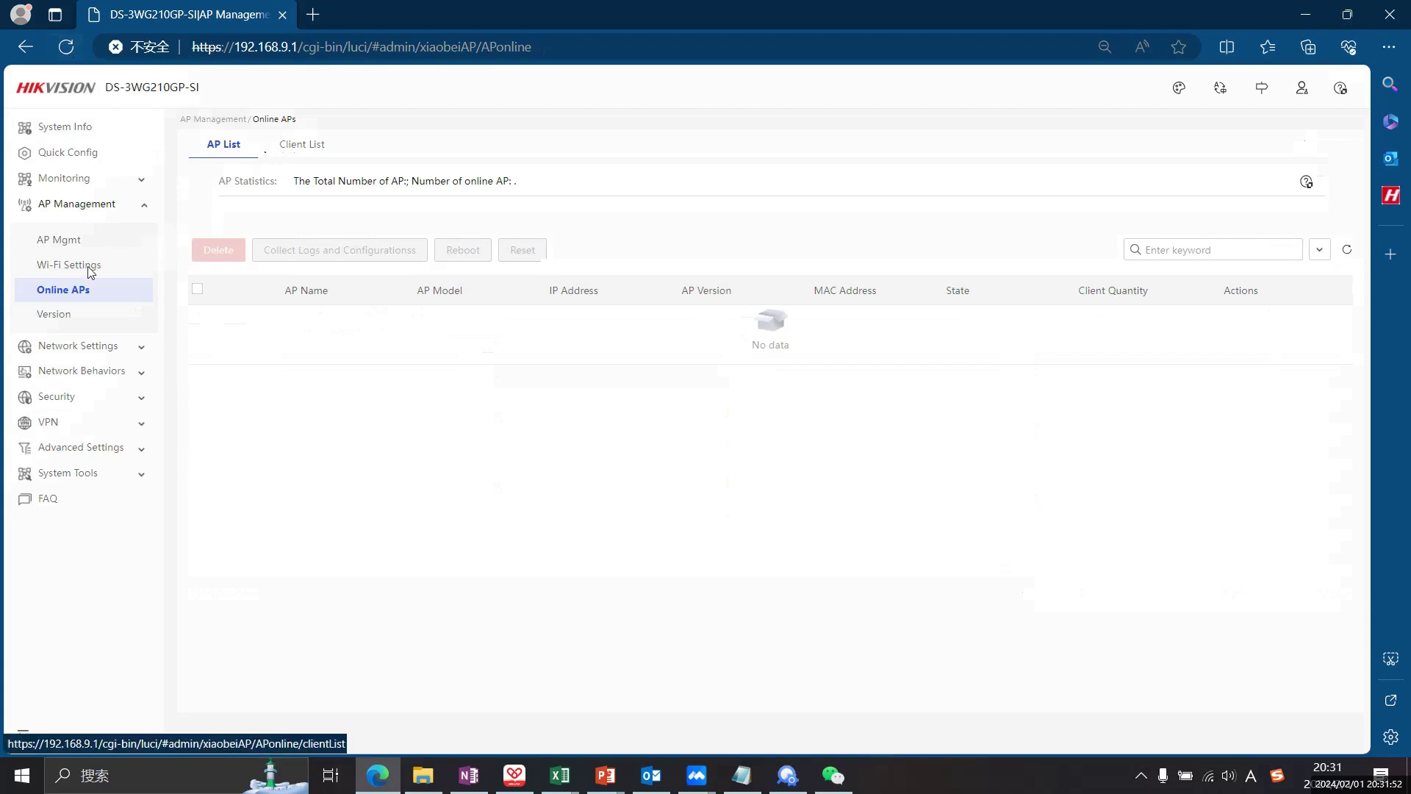
pyautogui.click(64, 314)
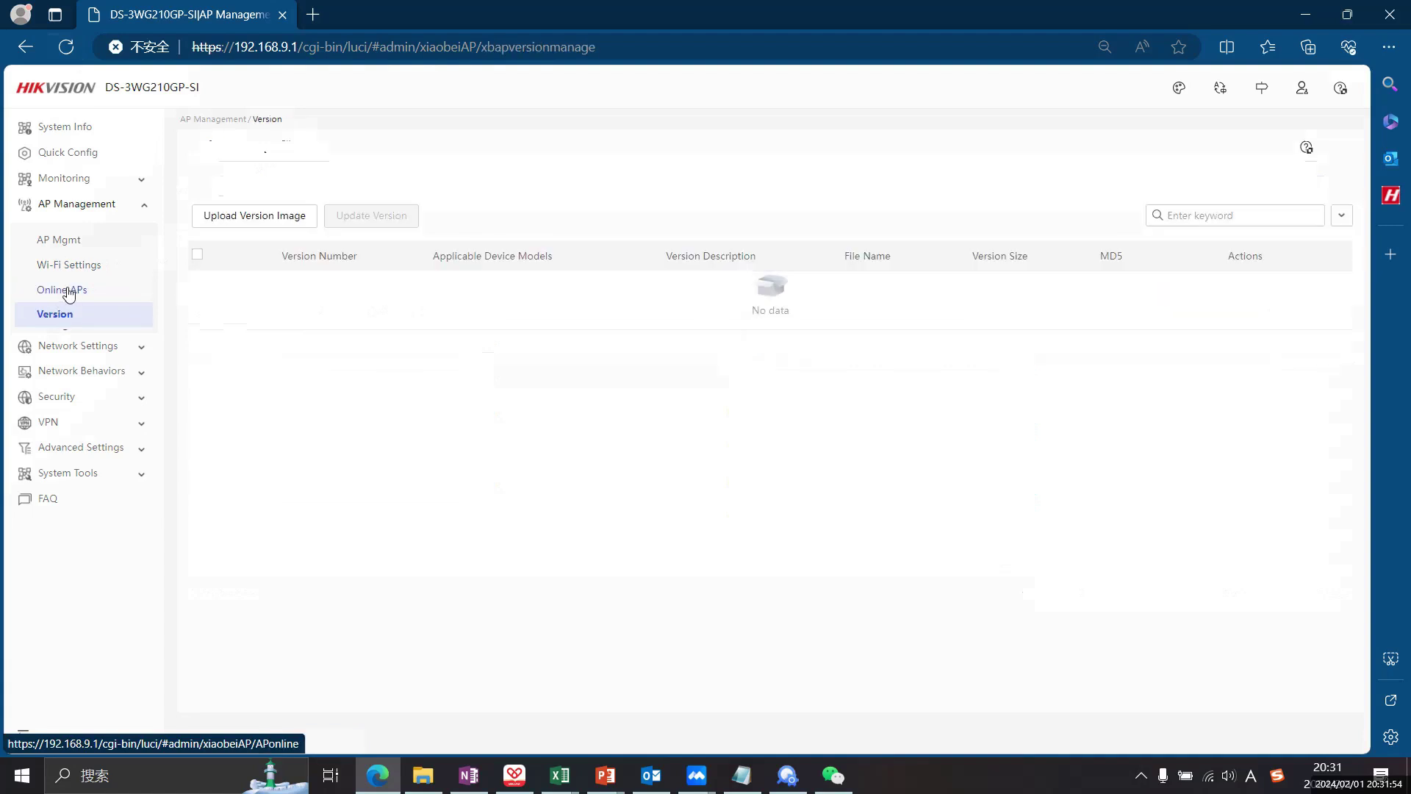
pyautogui.click(68, 292)
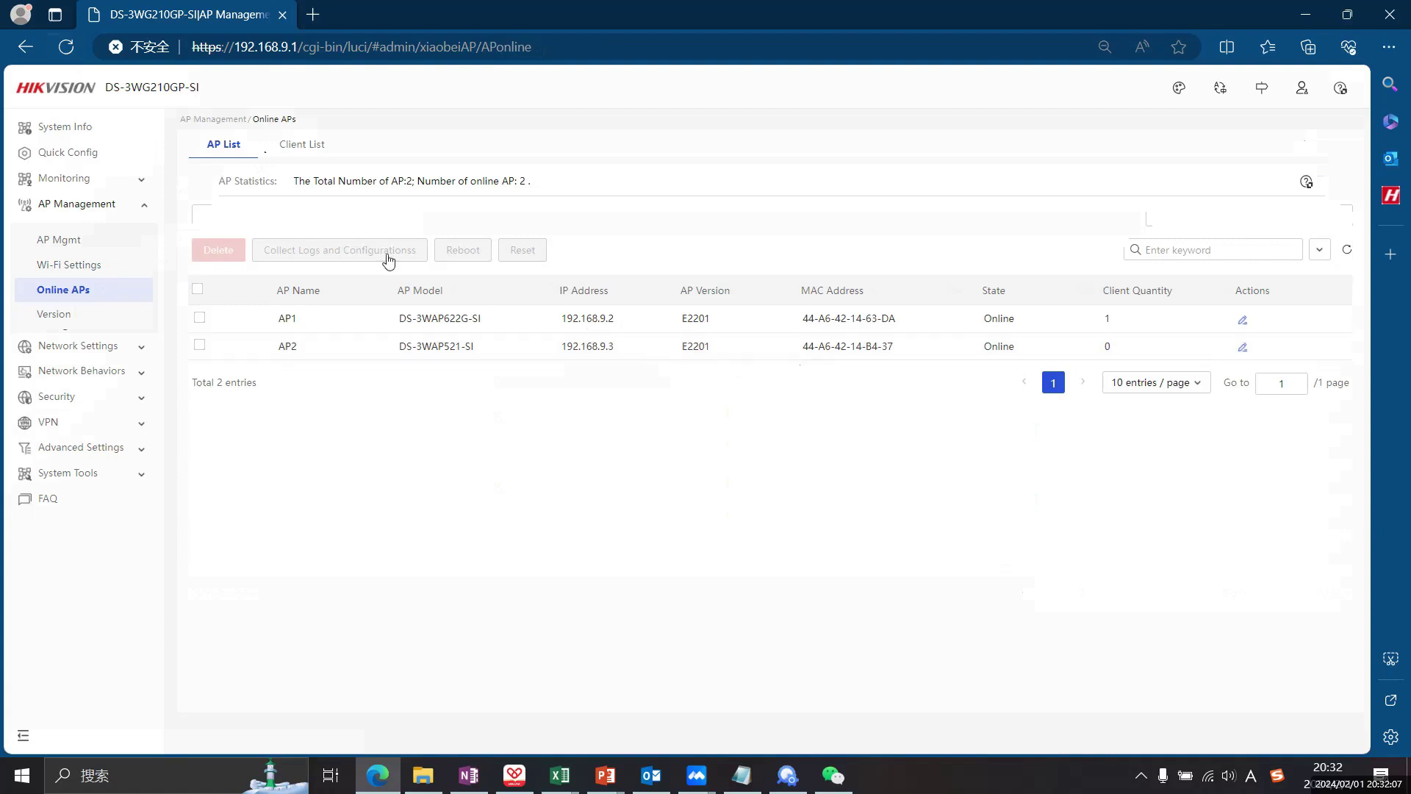
pyautogui.click(296, 159)
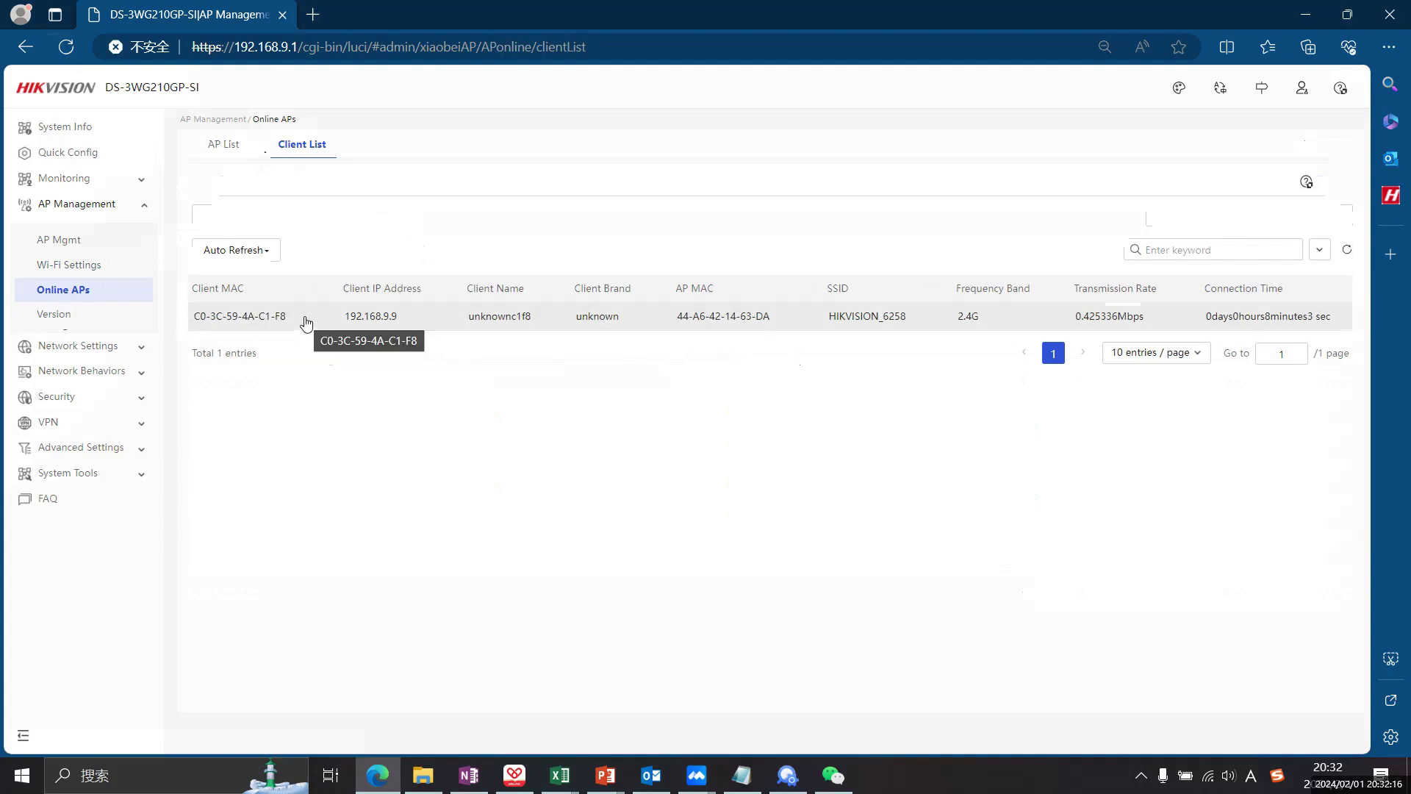
pyautogui.click(51, 314)
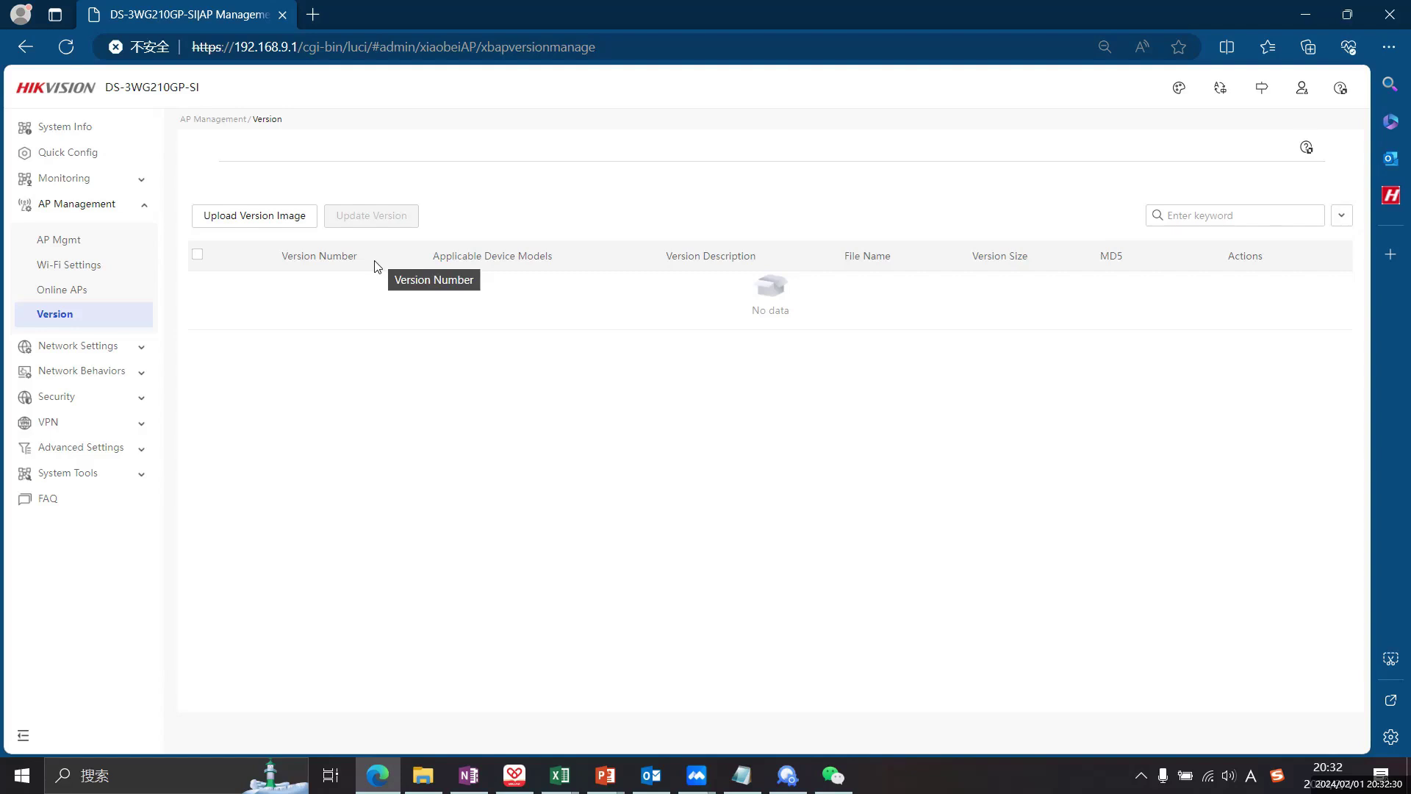
# Review the external network settings, covering the interface mode, the WAN line list, and the multi-WAN policy.
pyautogui.click(103, 347)
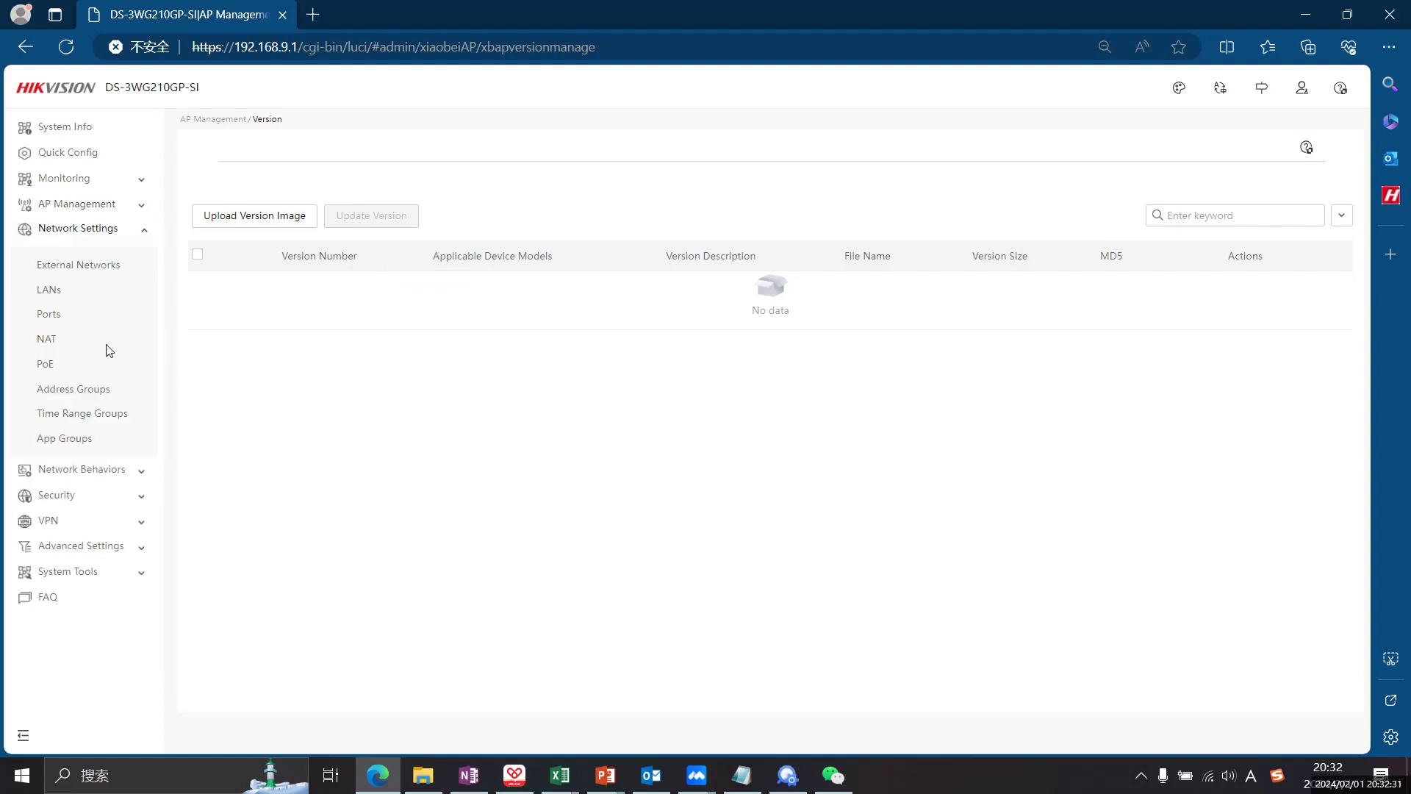
pyautogui.click(76, 266)
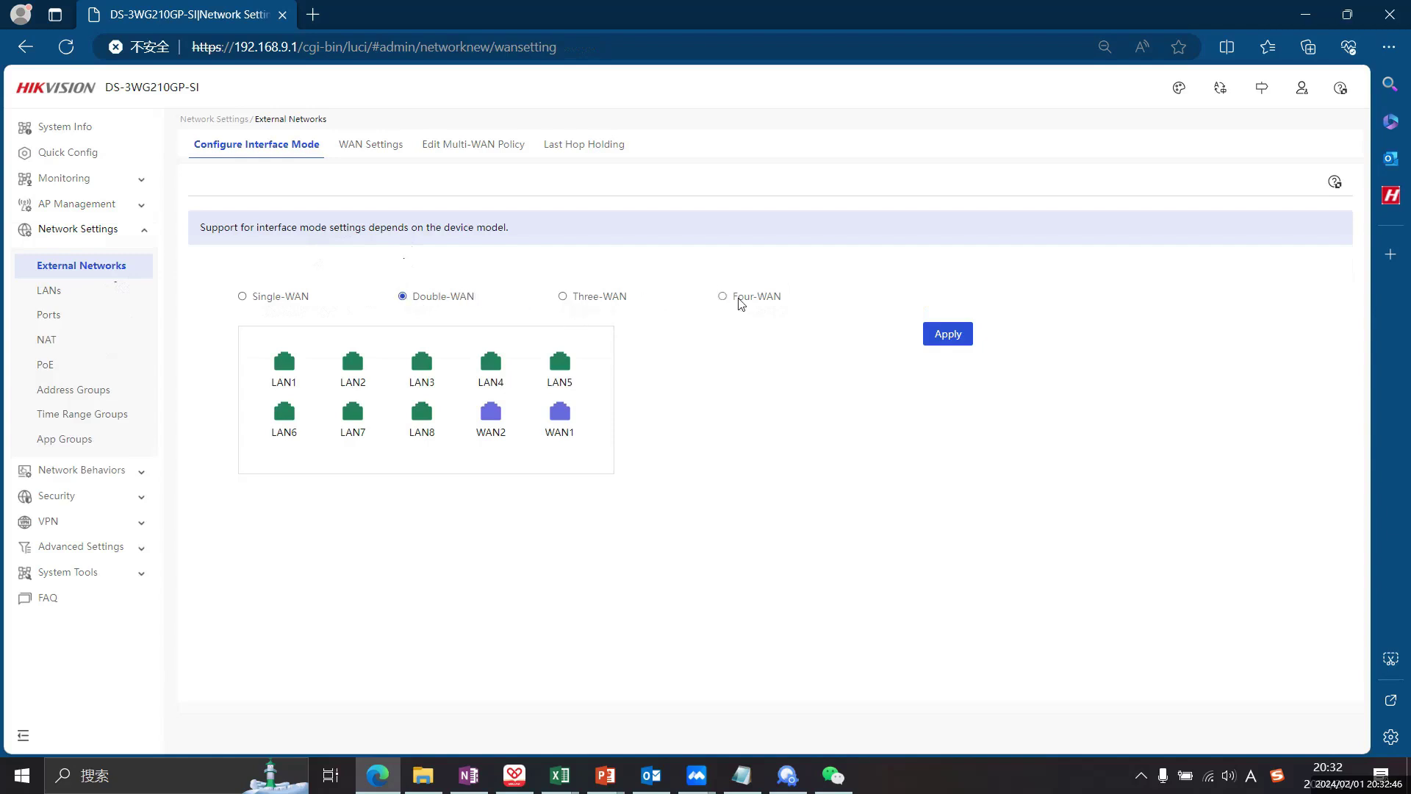
pyautogui.click(371, 145)
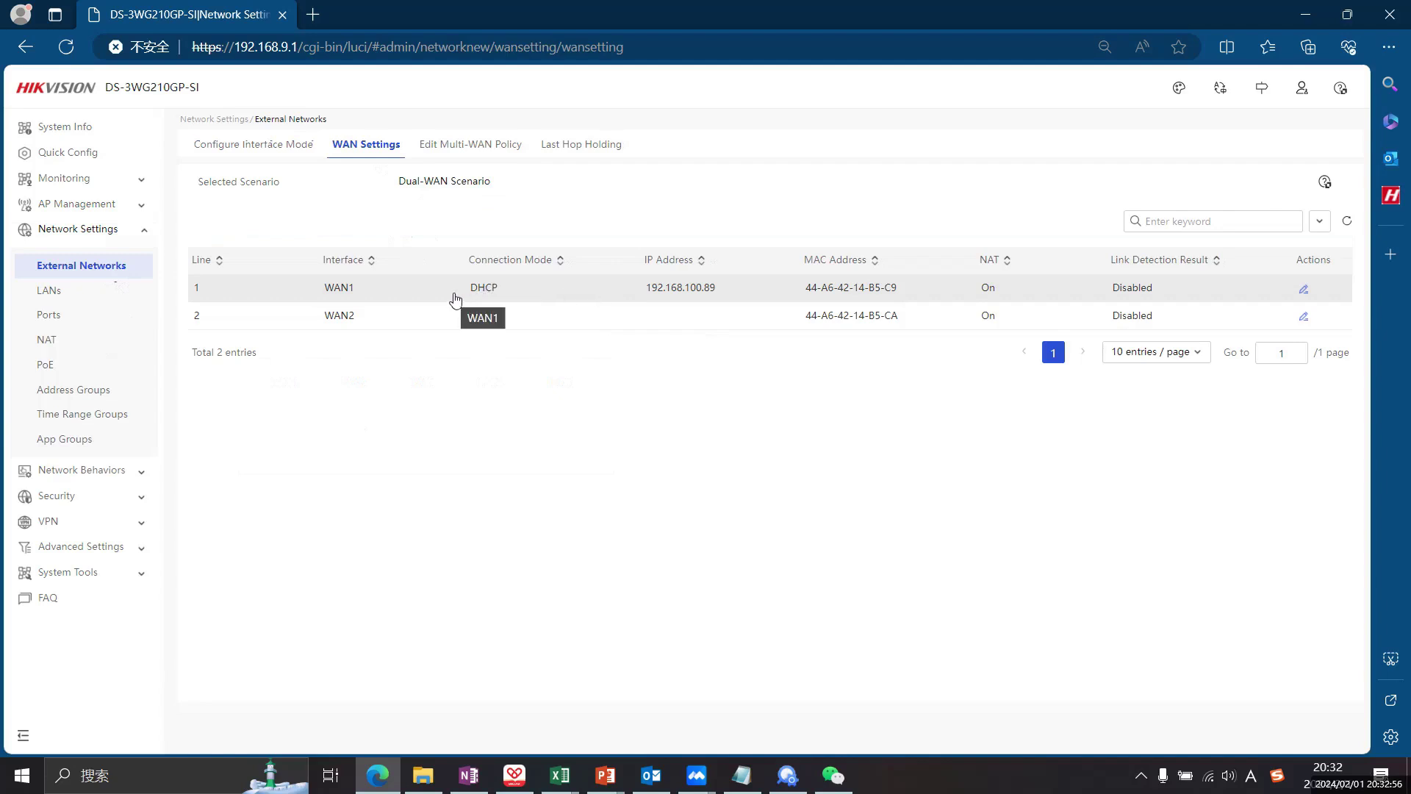
pyautogui.click(464, 166)
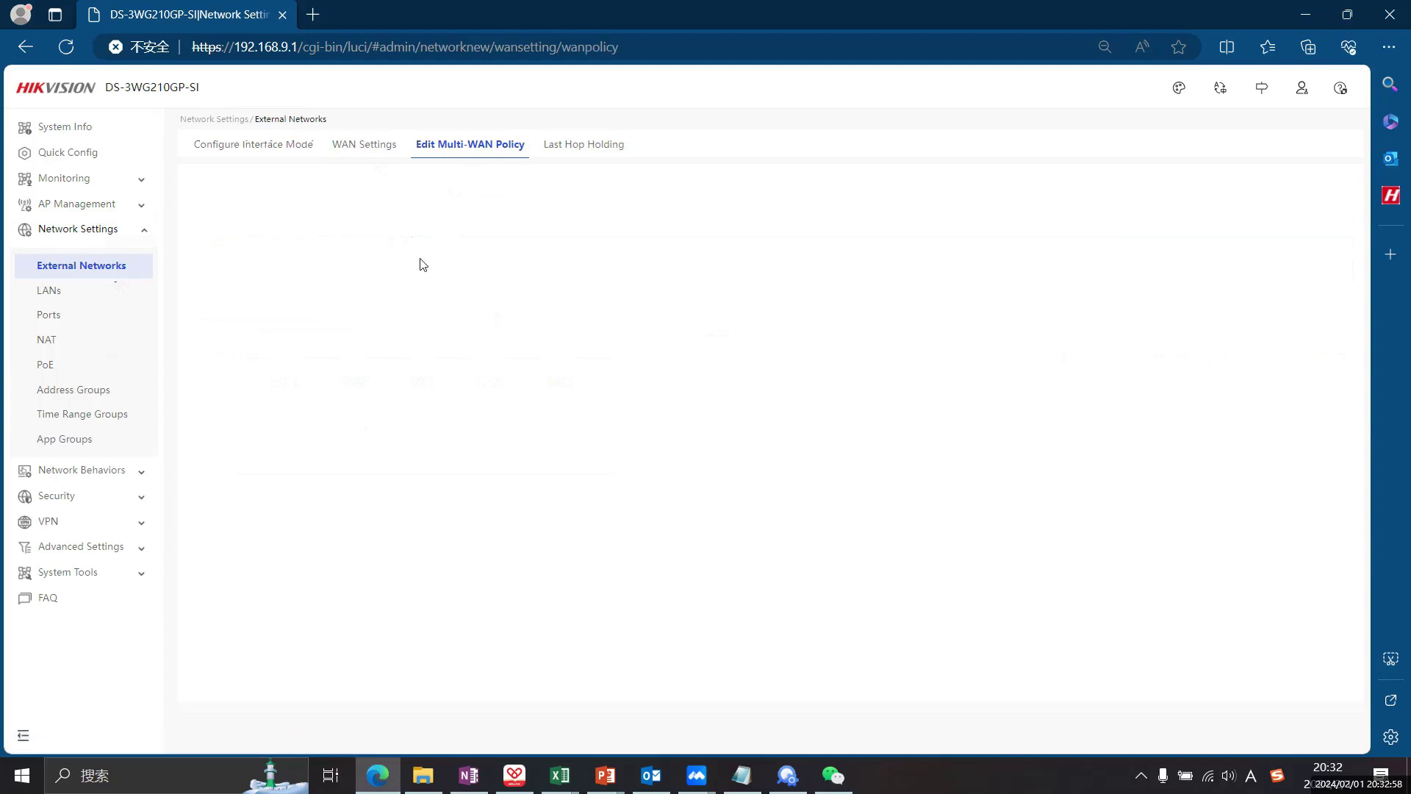
# Inspect the LAN port VLAN division and the fields for adding a VLAN, without creating one.
pyautogui.click(67, 297)
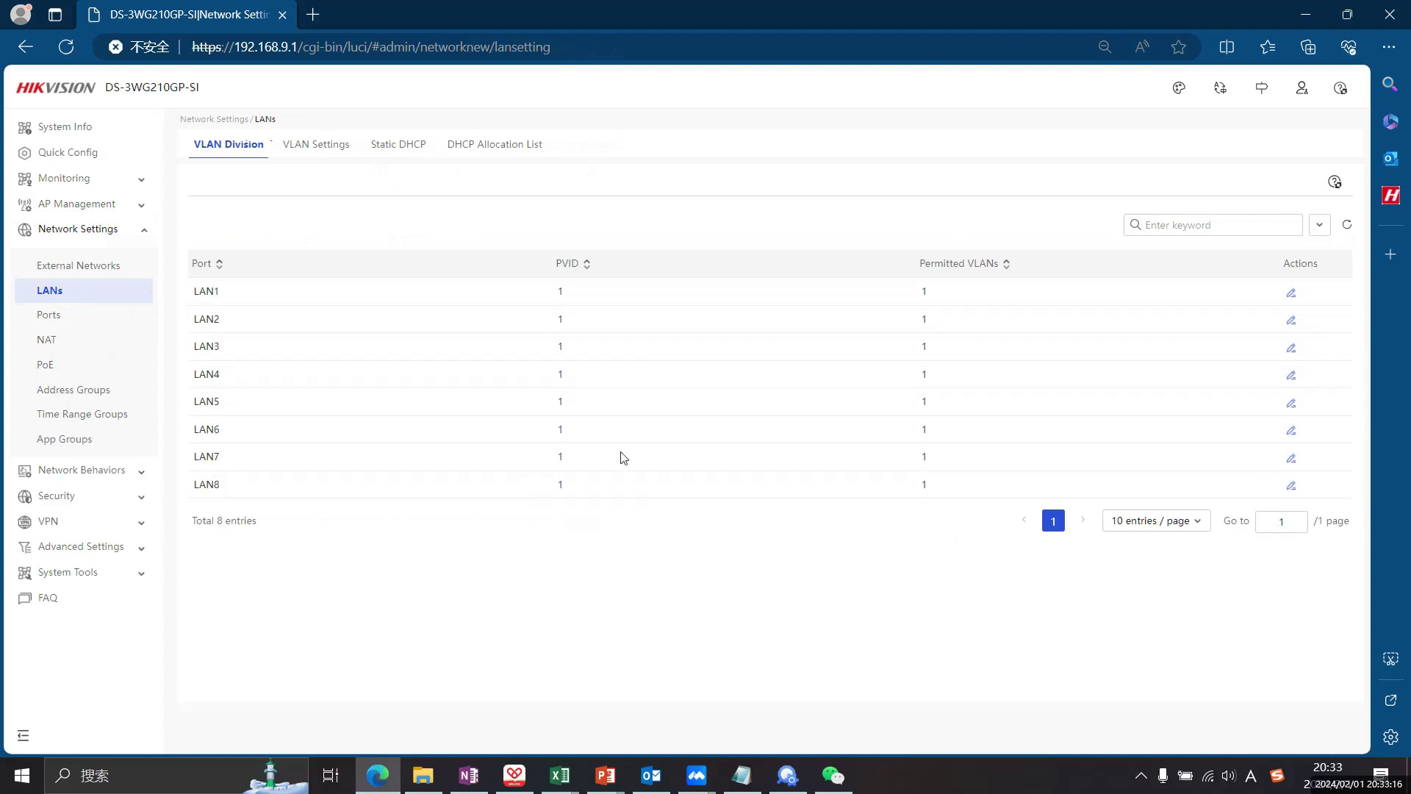
pyautogui.click(316, 146)
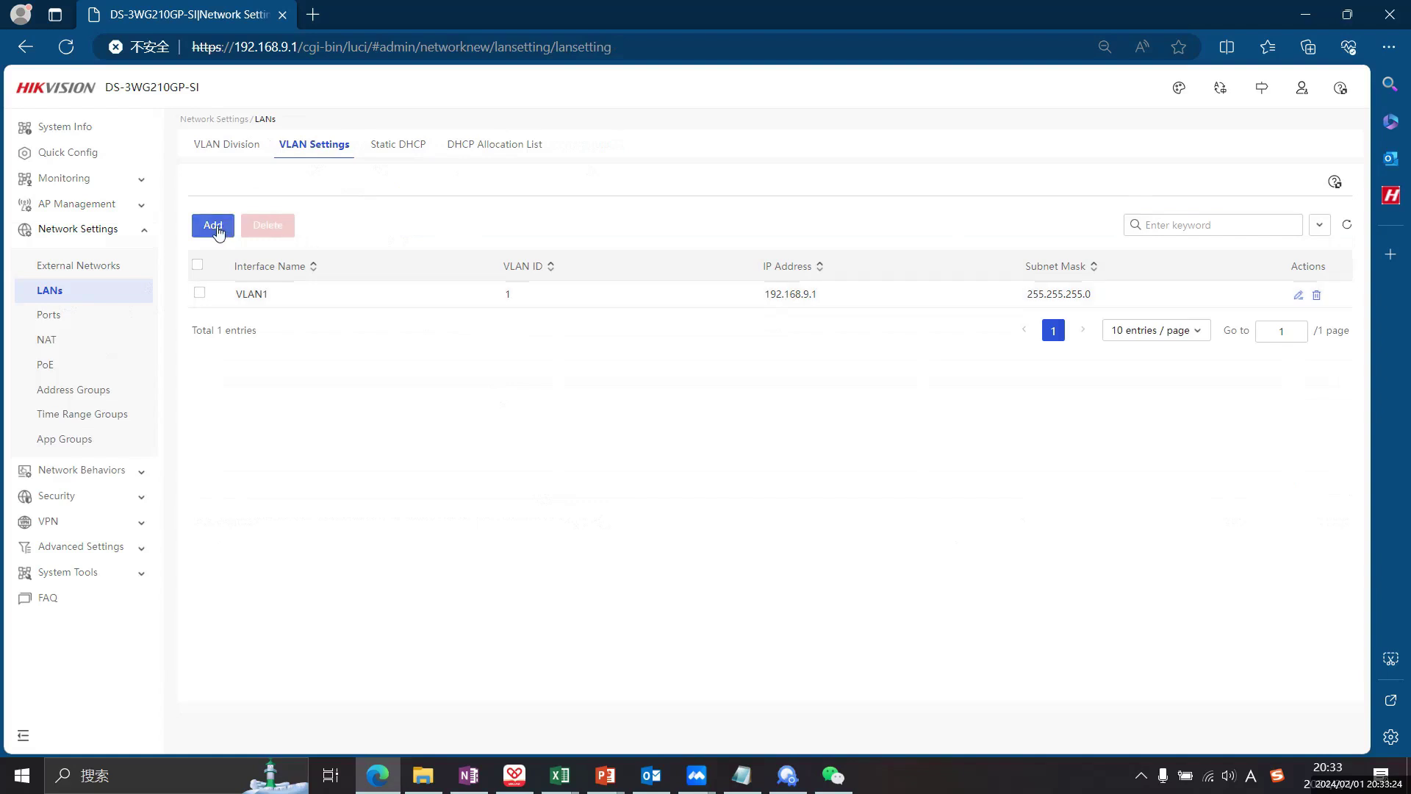
pyautogui.click(214, 226)
pyautogui.click(565, 258)
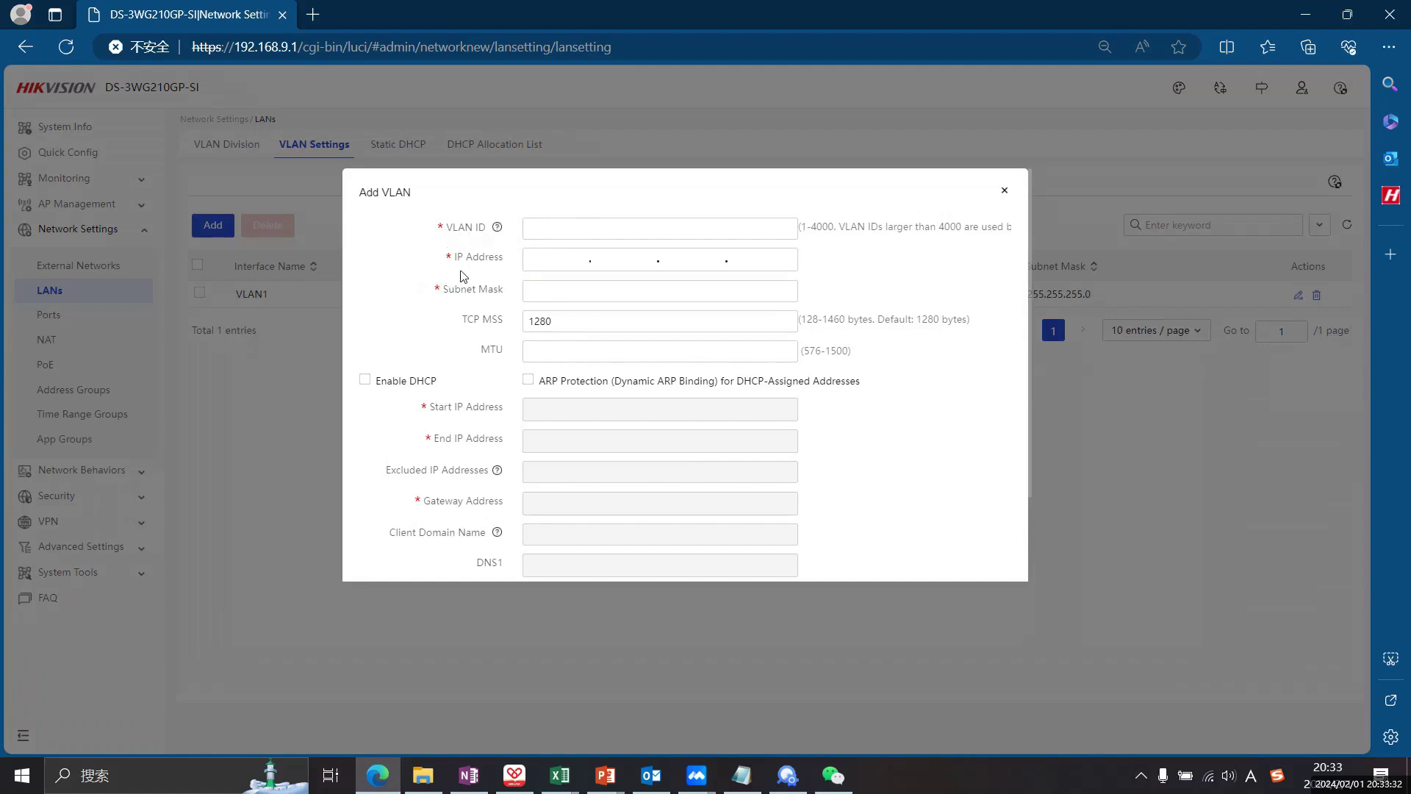
pyautogui.scroll(-1, 470, 275)
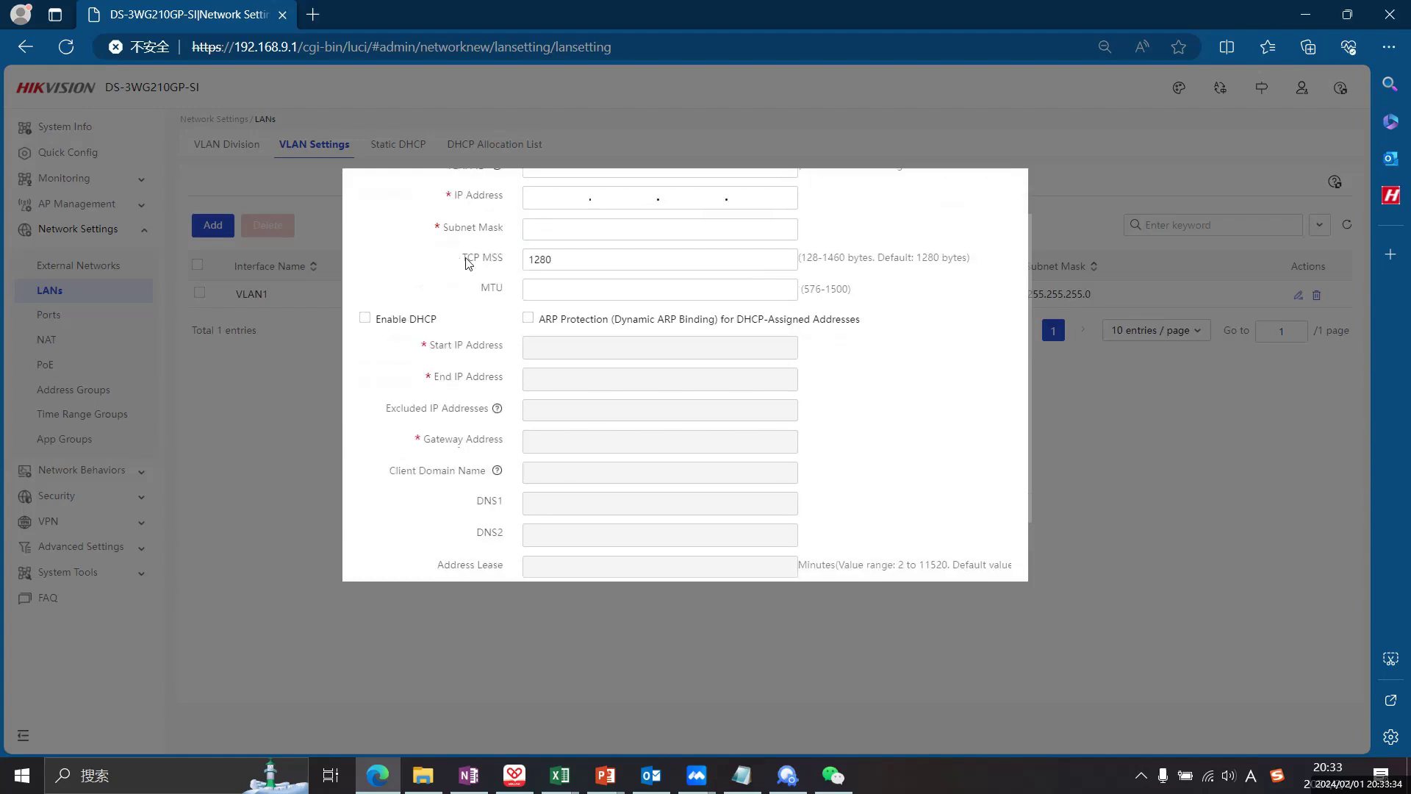
pyautogui.scroll(-1, 479, 278)
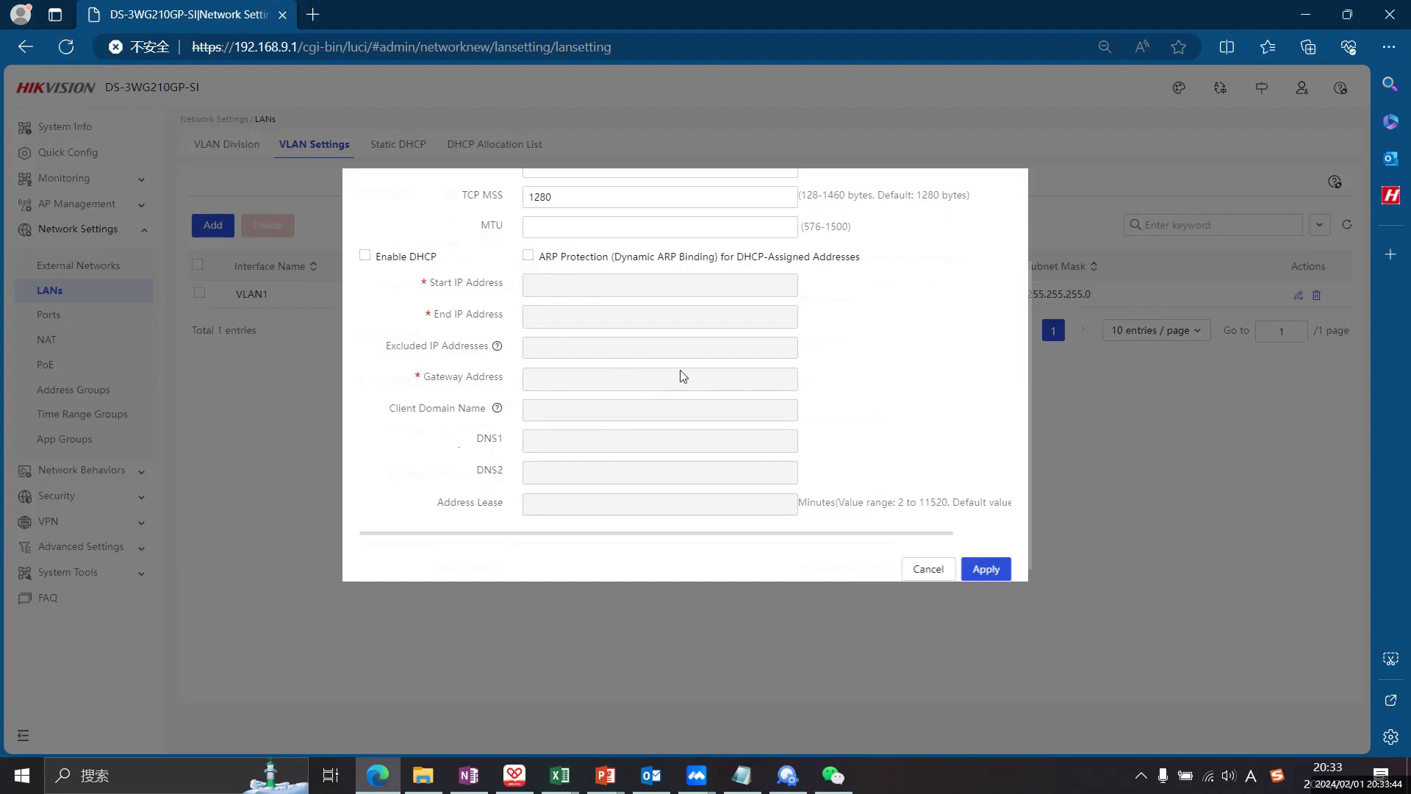
pyautogui.click(928, 569)
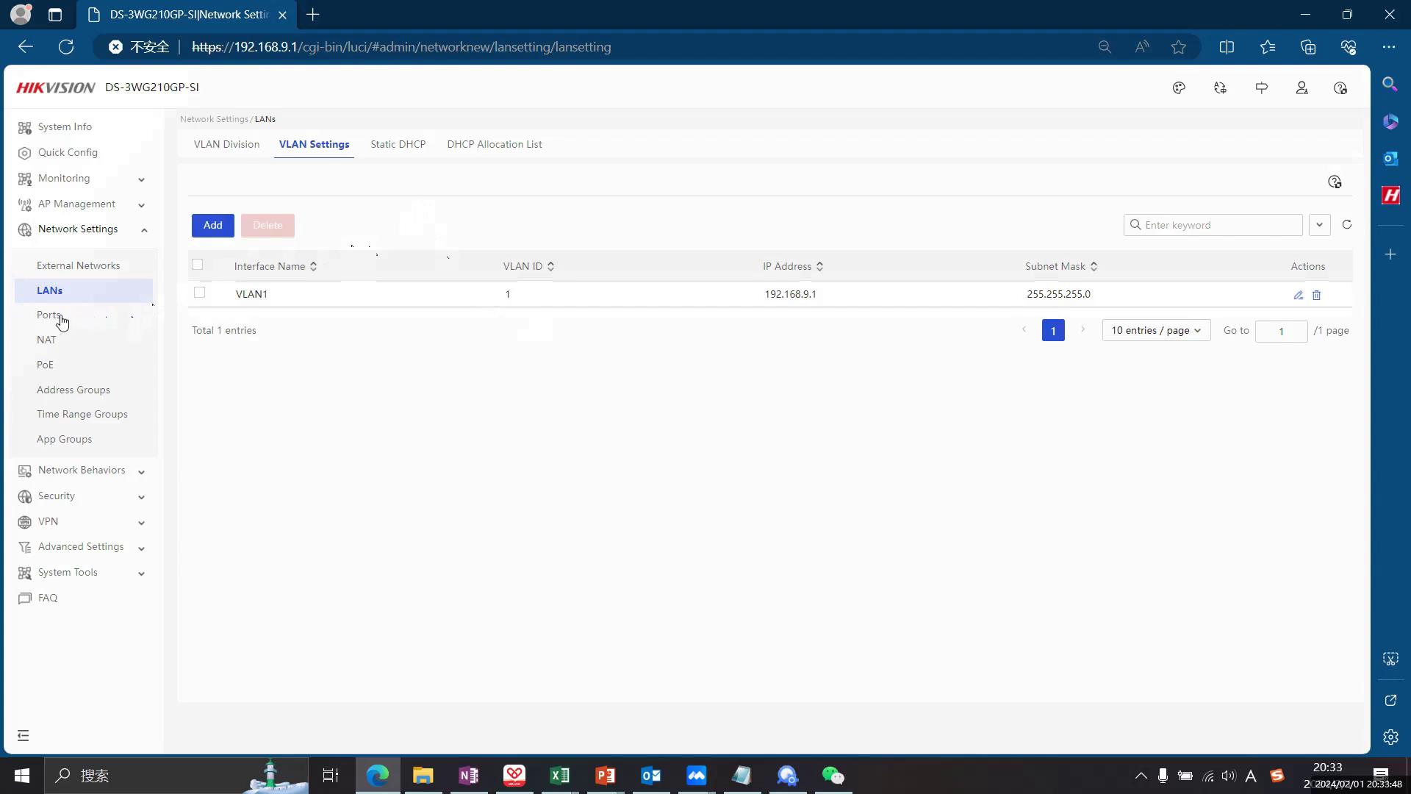
# Review the physical port list, bandwidth rate limiting, and the application and file control pages under Network Behaviors.
pyautogui.click(61, 322)
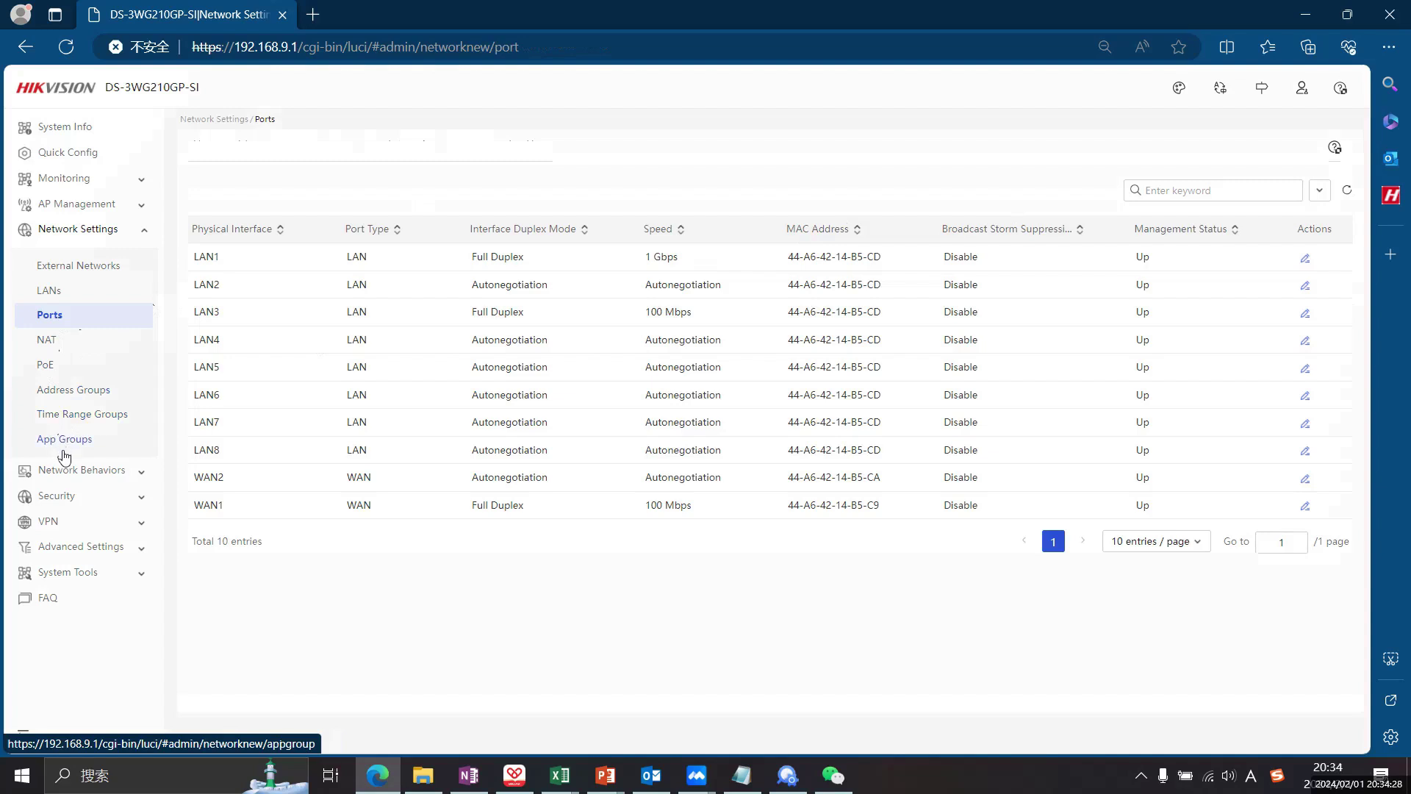
pyautogui.click(94, 471)
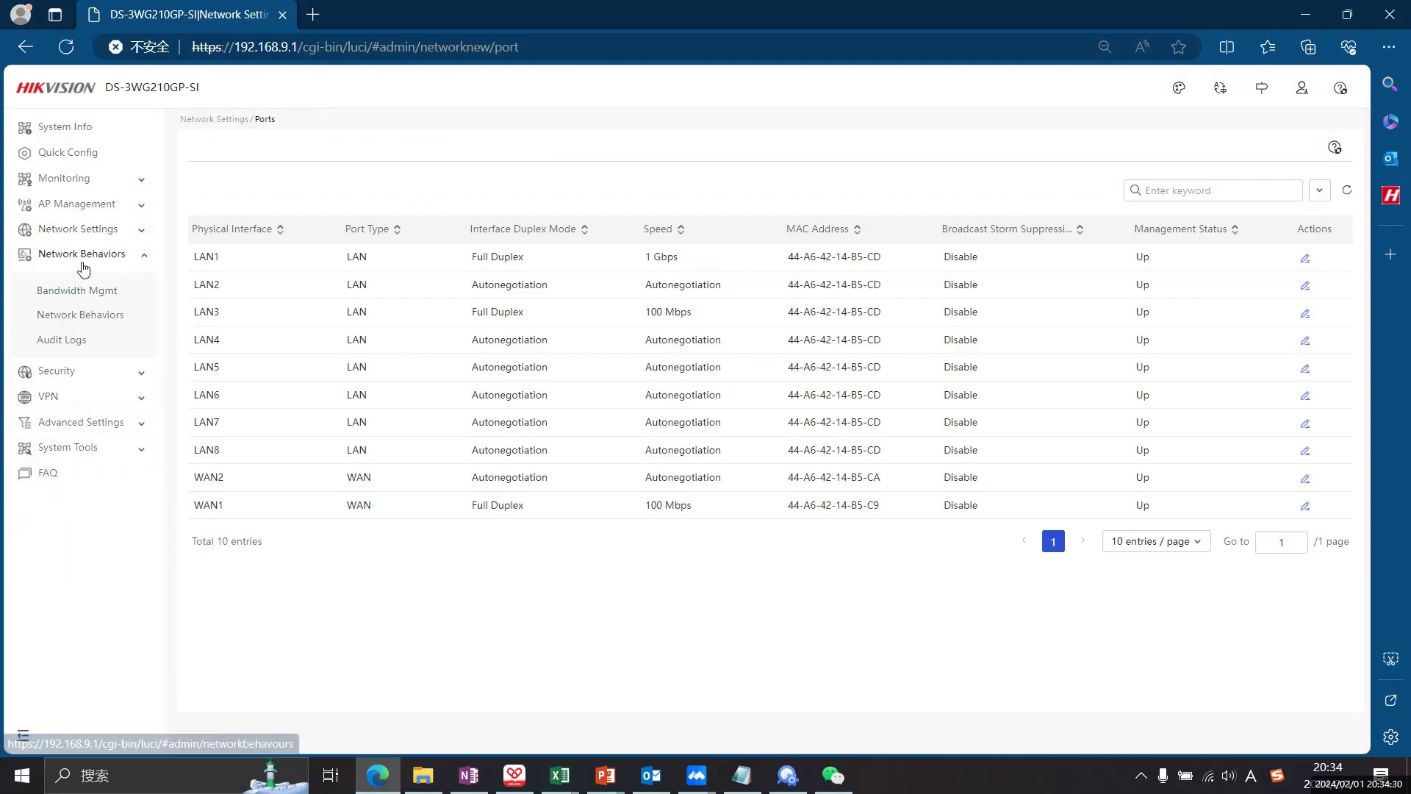
pyautogui.click(70, 302)
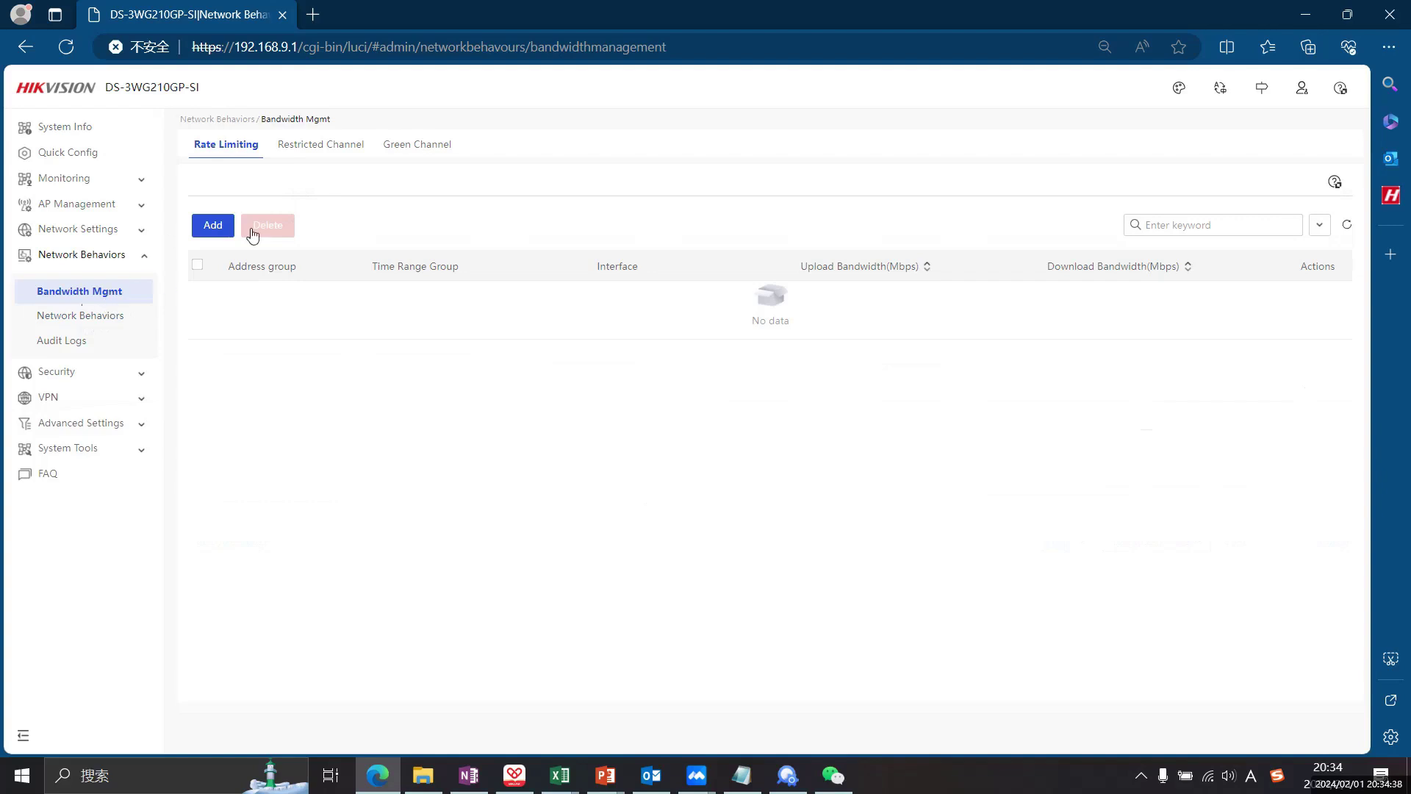
pyautogui.click(81, 318)
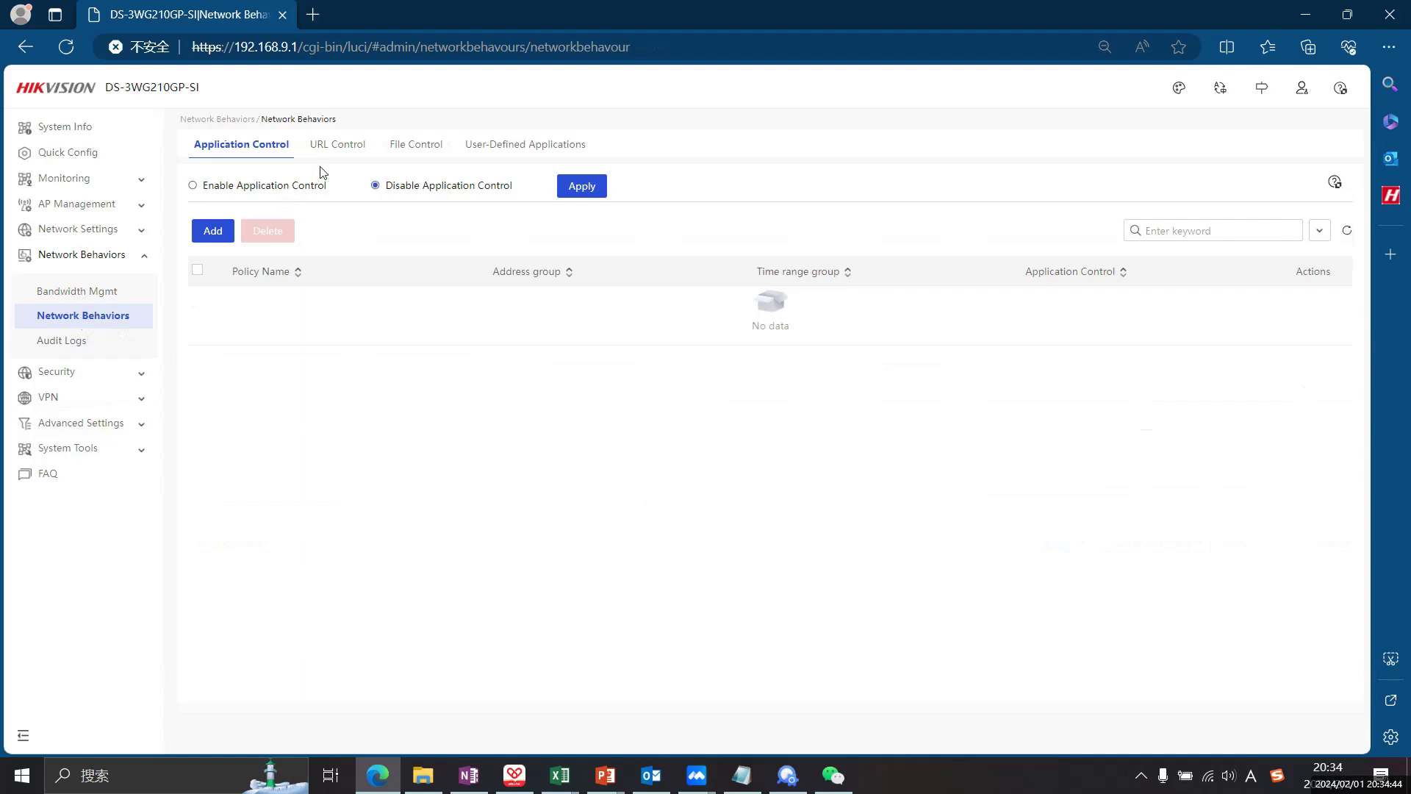
pyautogui.click(413, 152)
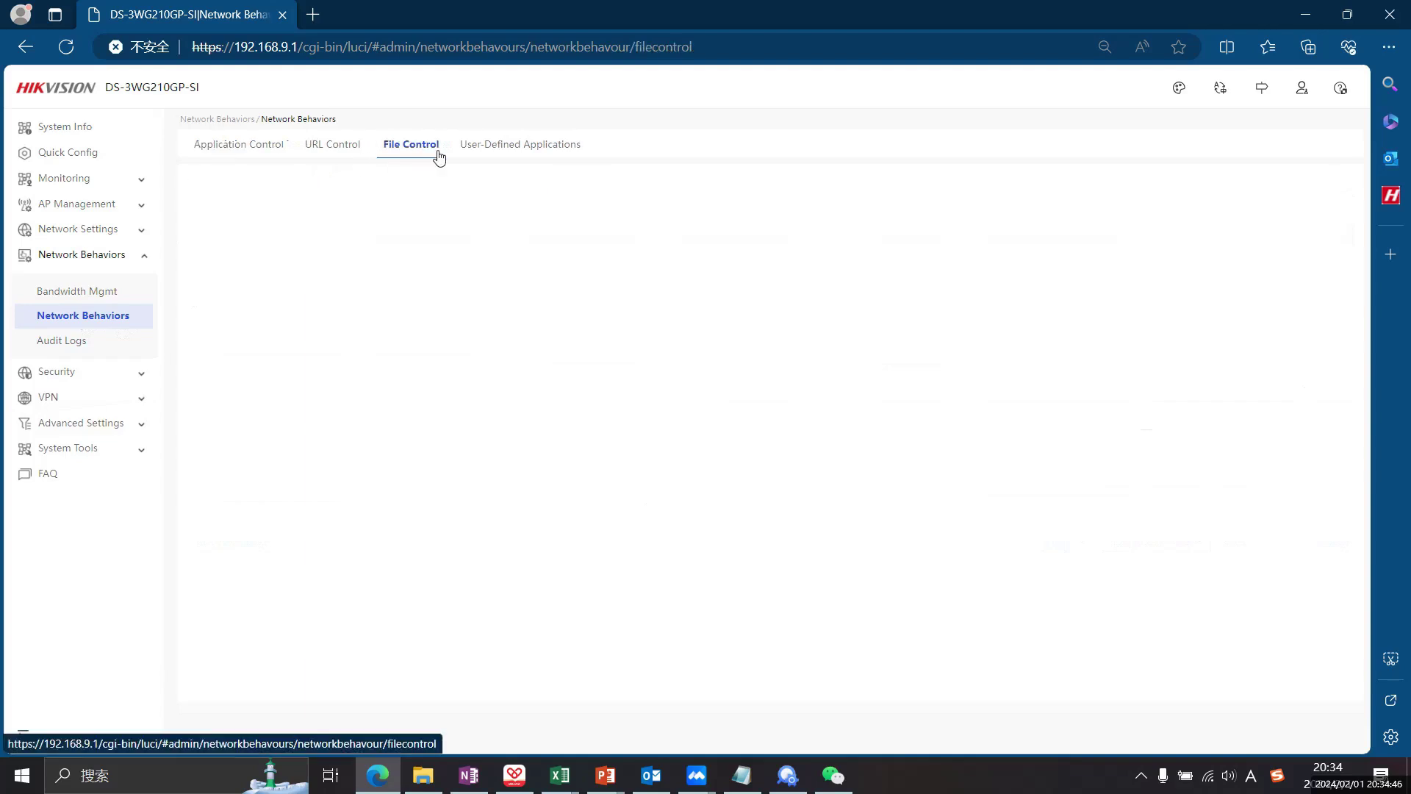
# Apply URL Denylist Mode in URL Control and add the keyword *jumia* to the Default URL Category.
pyautogui.click(332, 145)
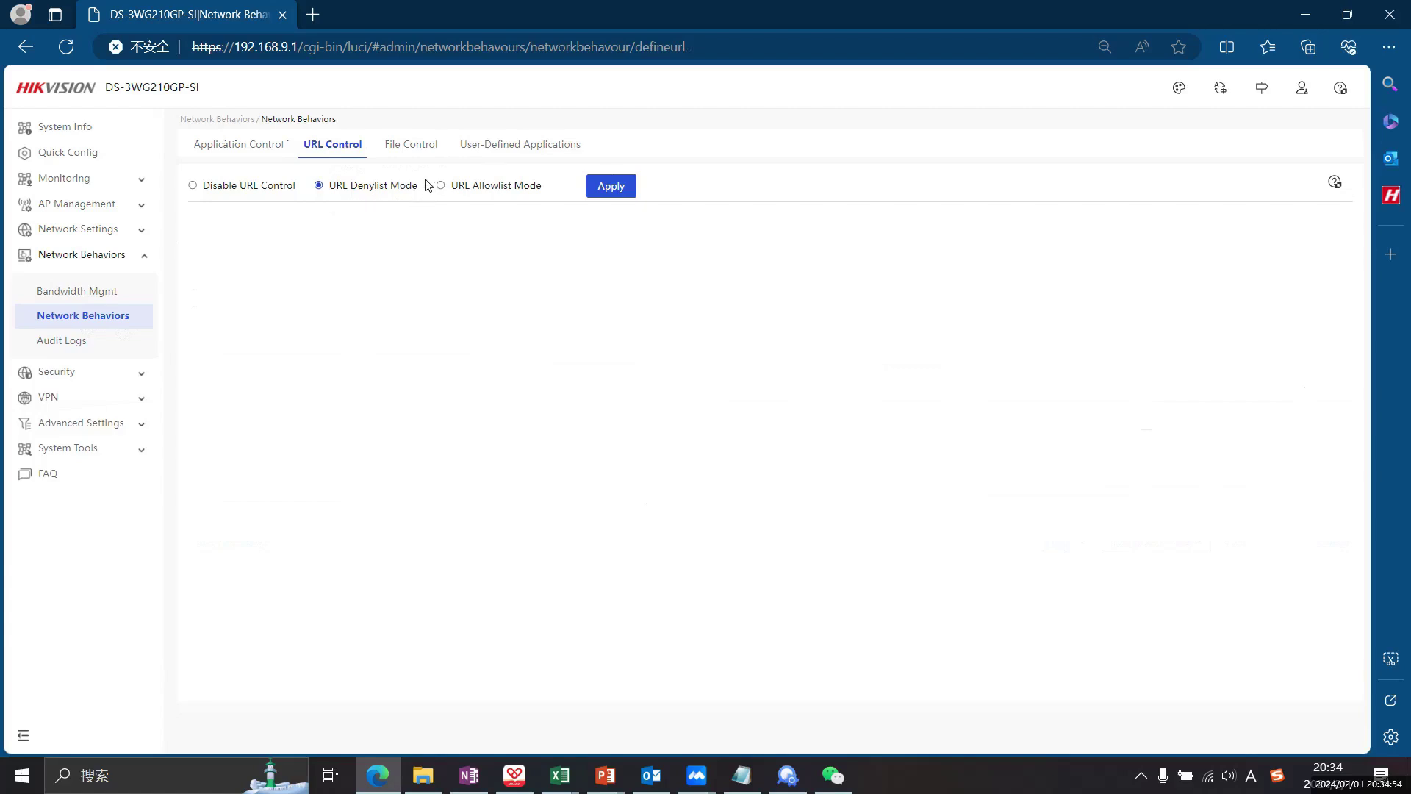
pyautogui.click(607, 190)
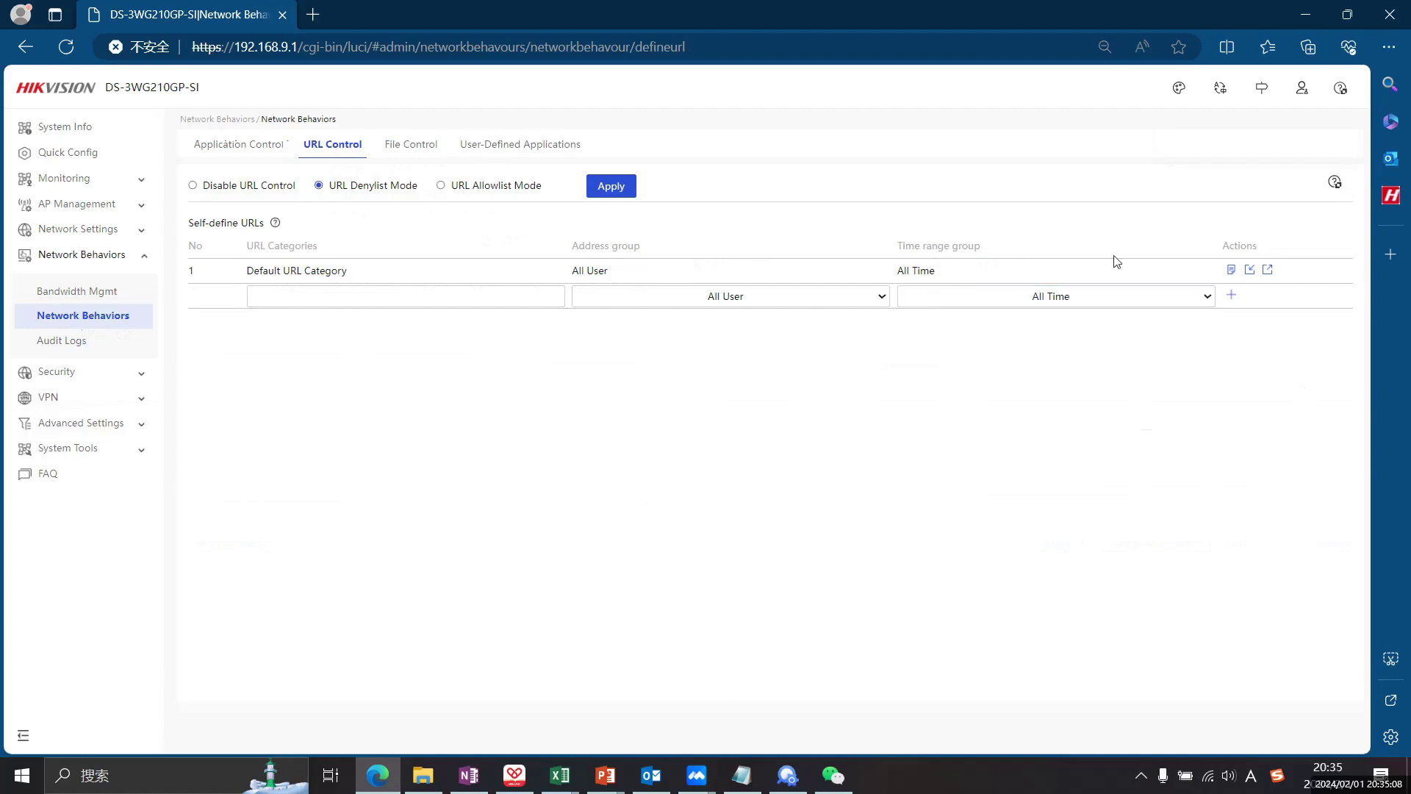
pyautogui.click(1232, 272)
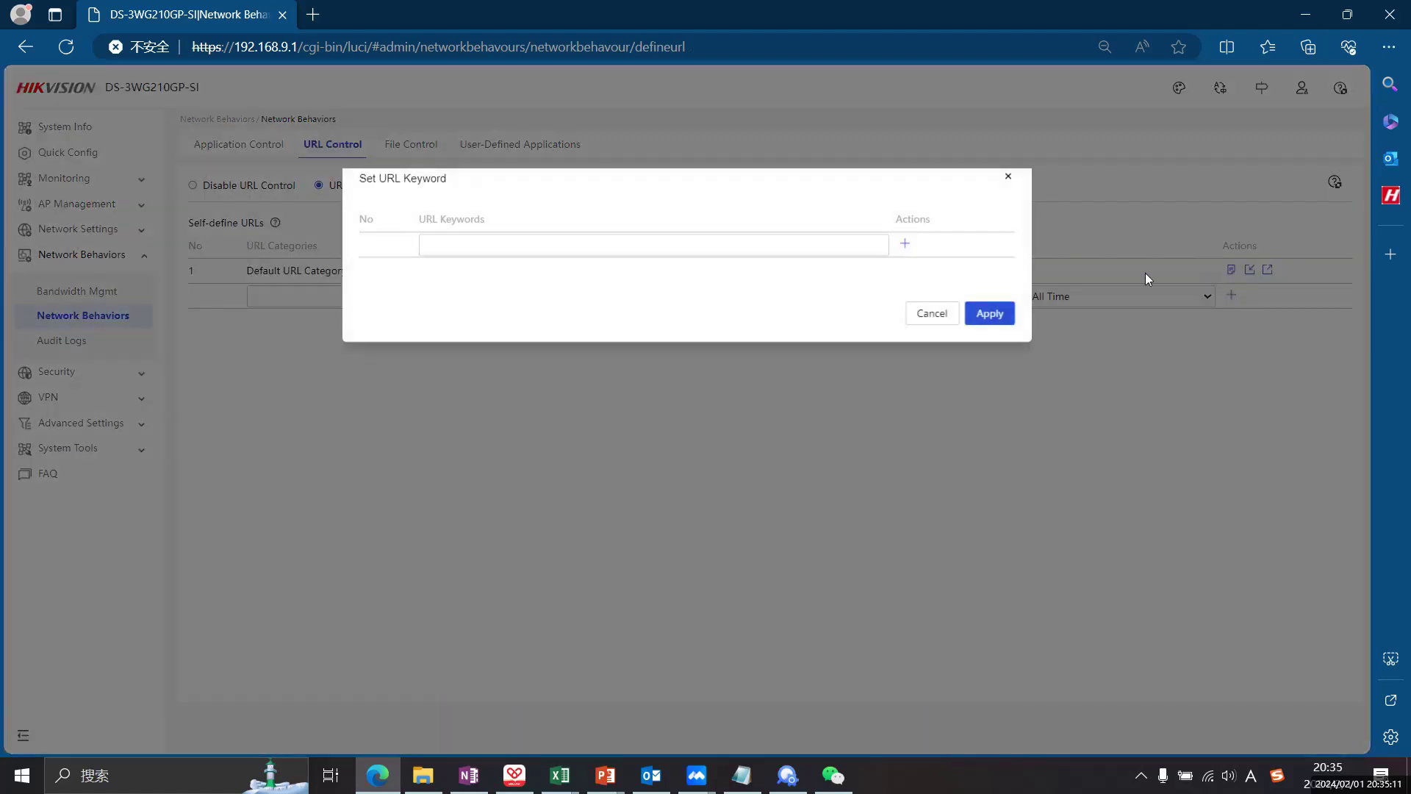
pyautogui.click(632, 250)
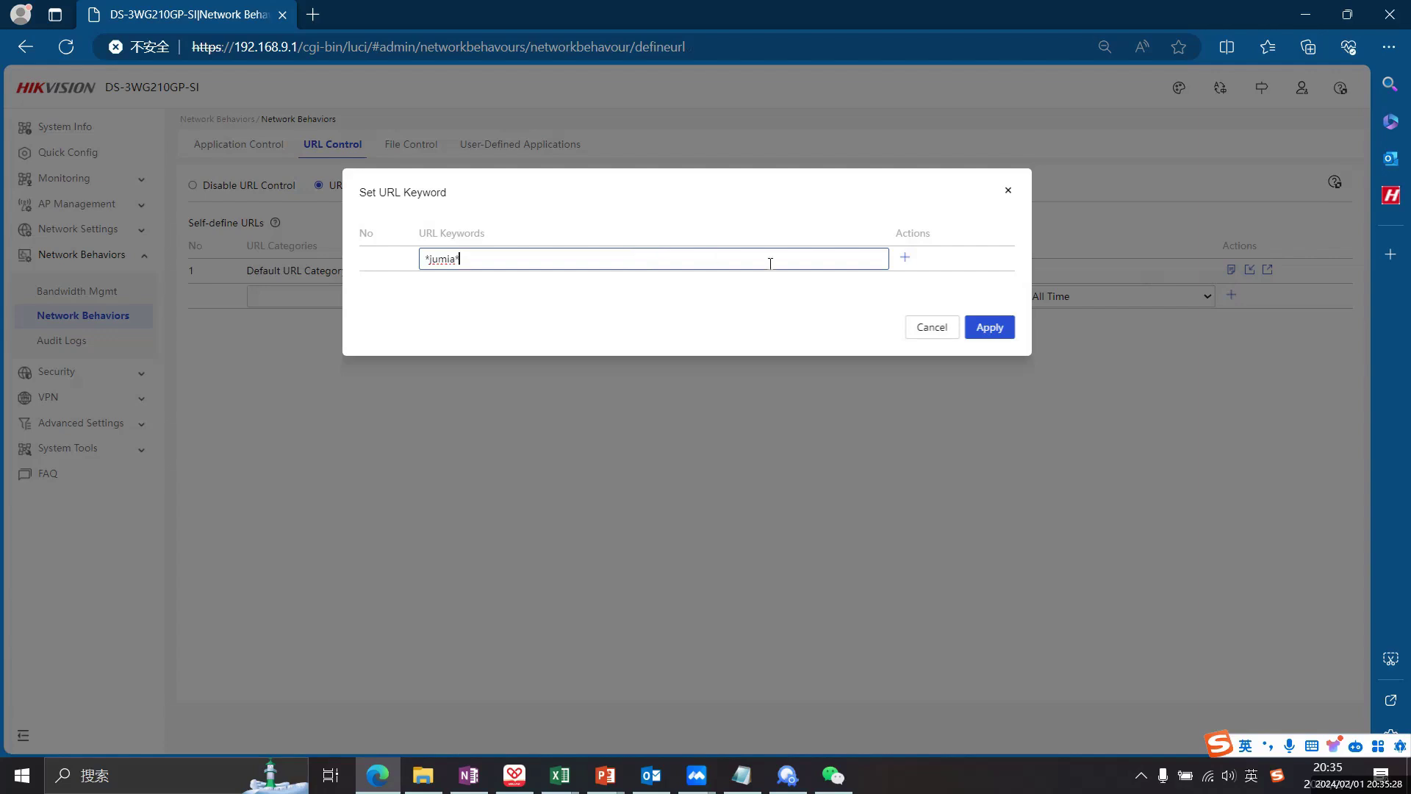
pyautogui.click(905, 259)
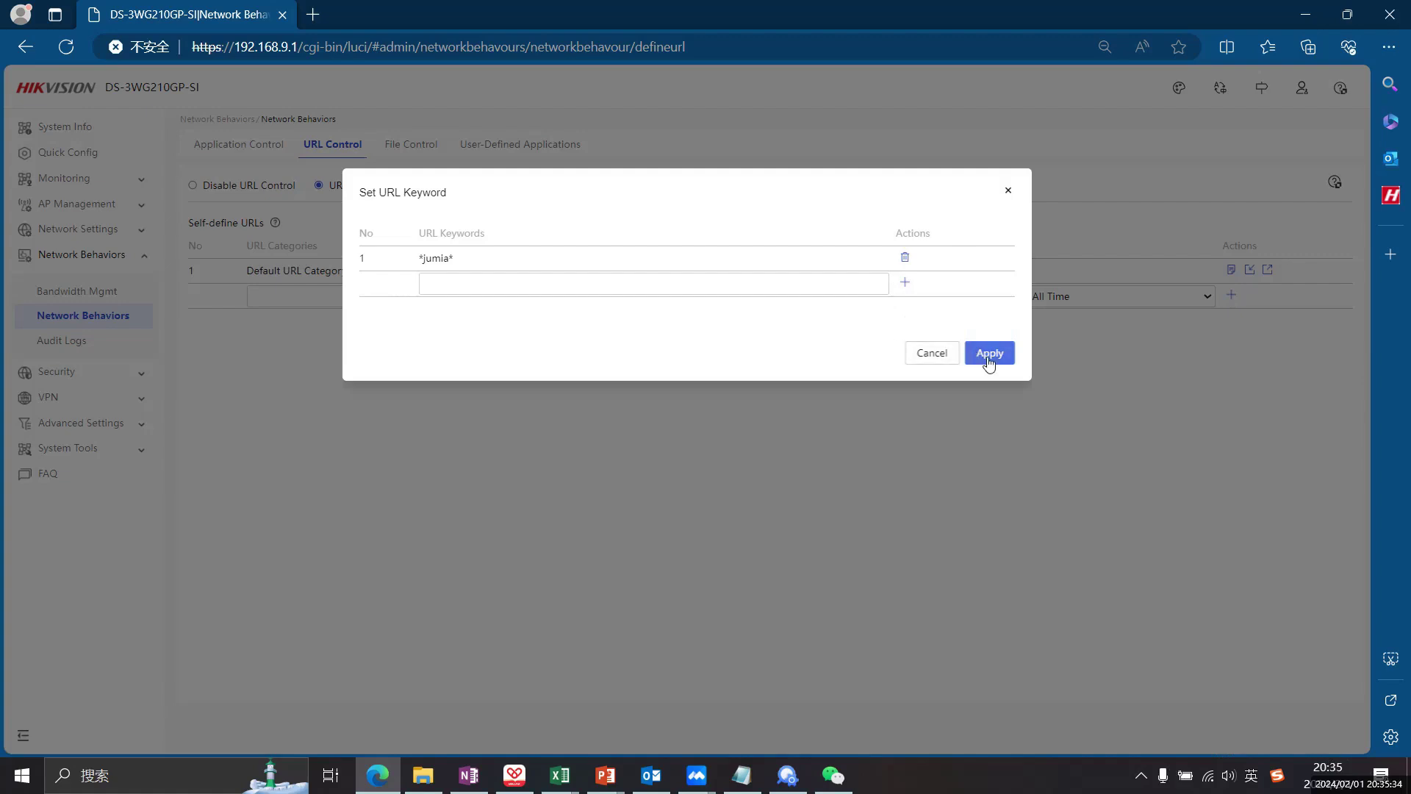
pyautogui.click(988, 353)
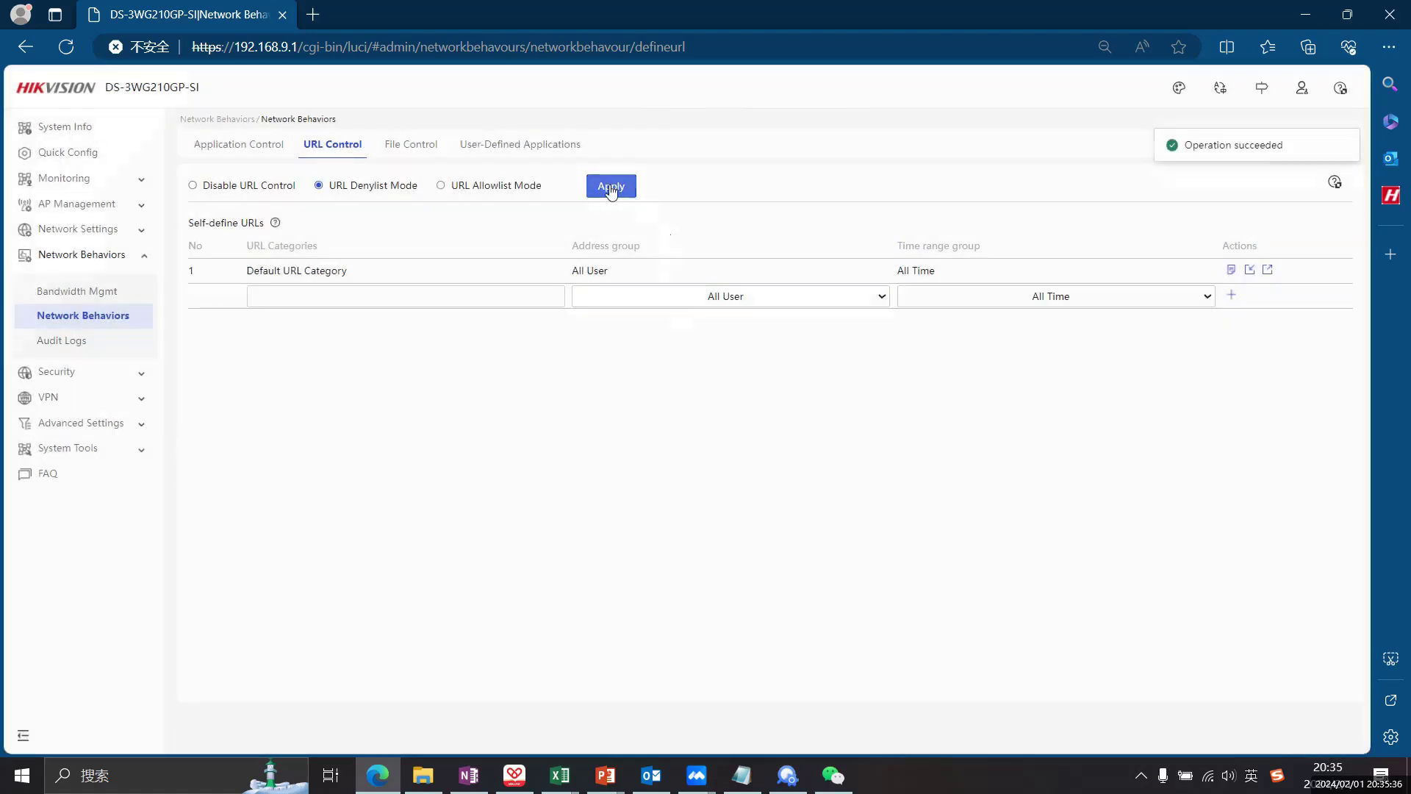
pyautogui.click(610, 188)
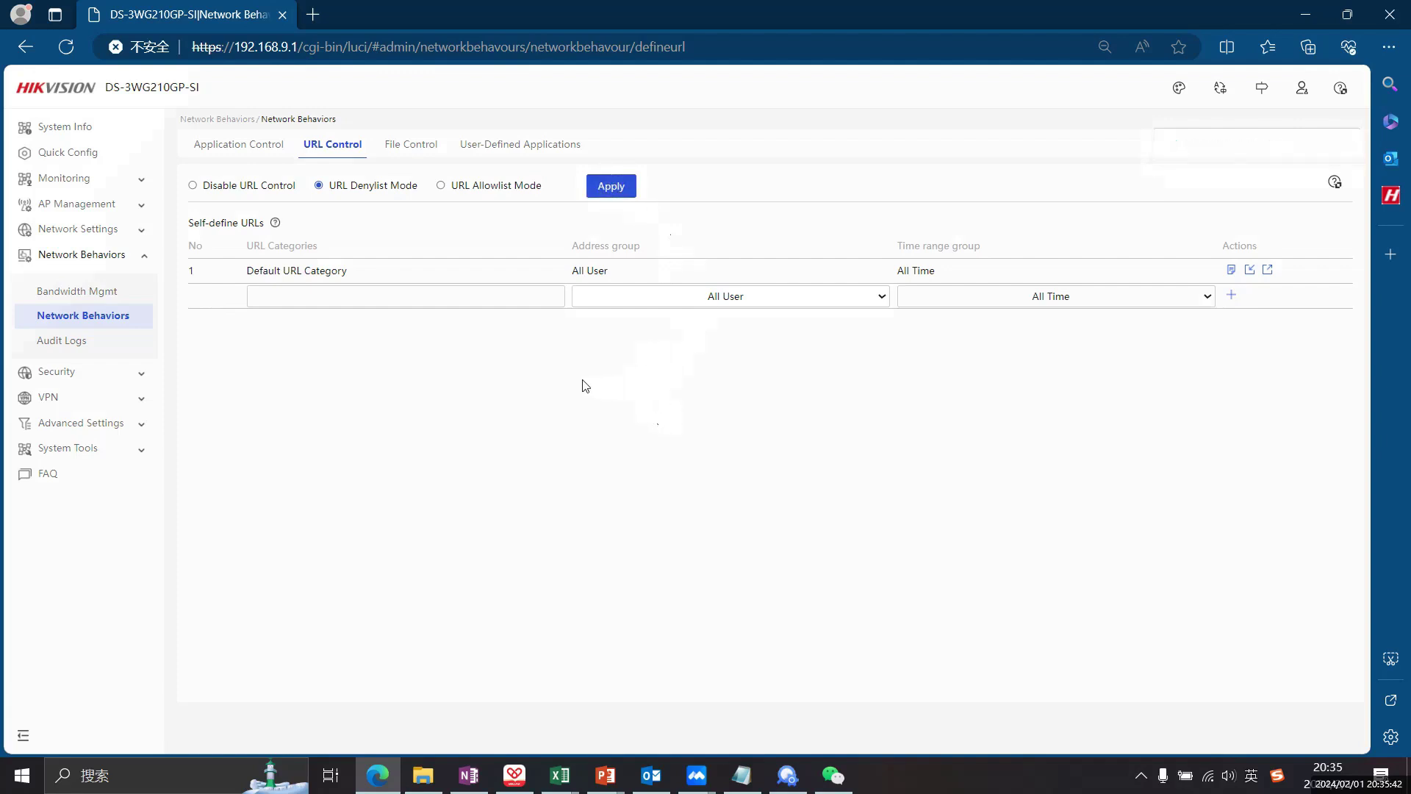
pyautogui.click(1309, 13)
pyautogui.click(1182, 120)
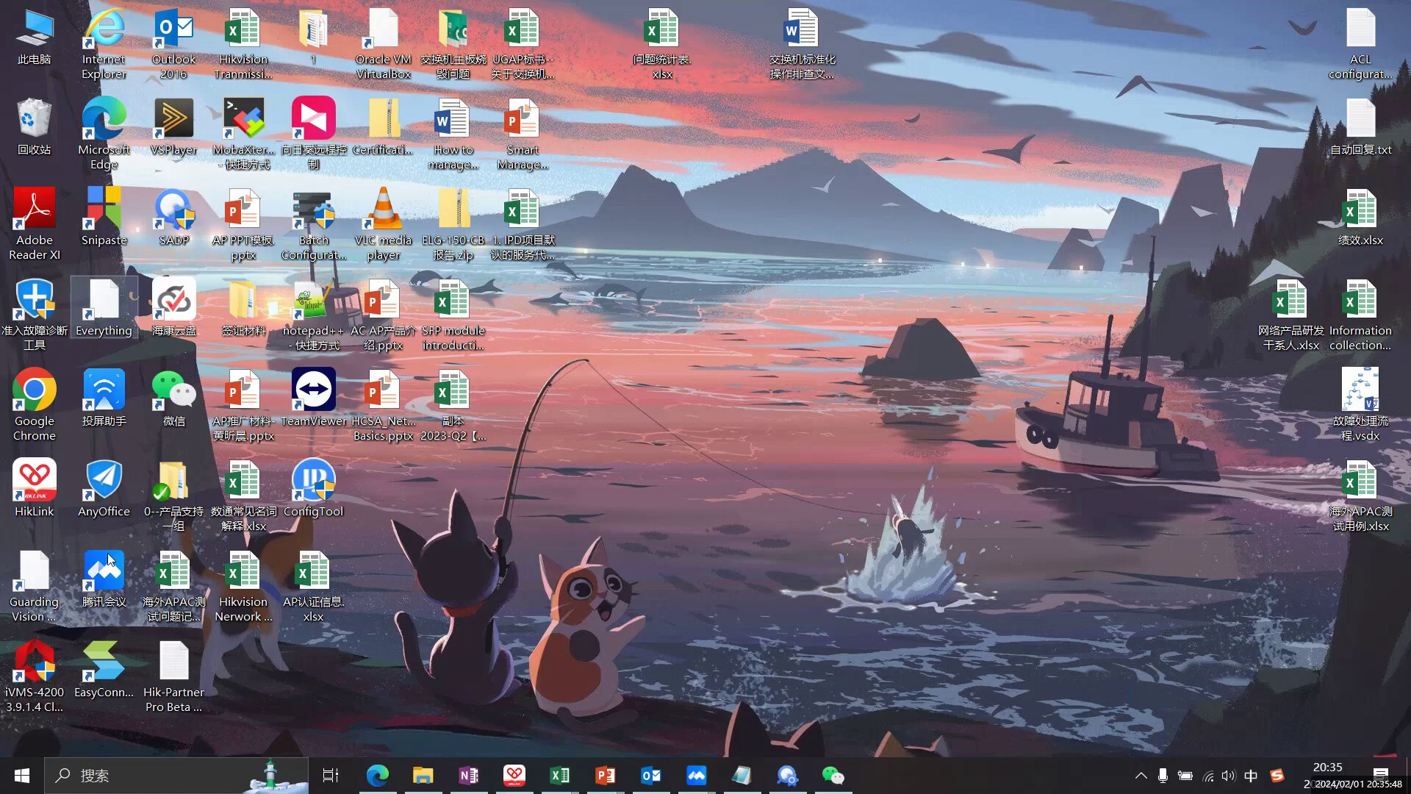
pyautogui.click(33, 402)
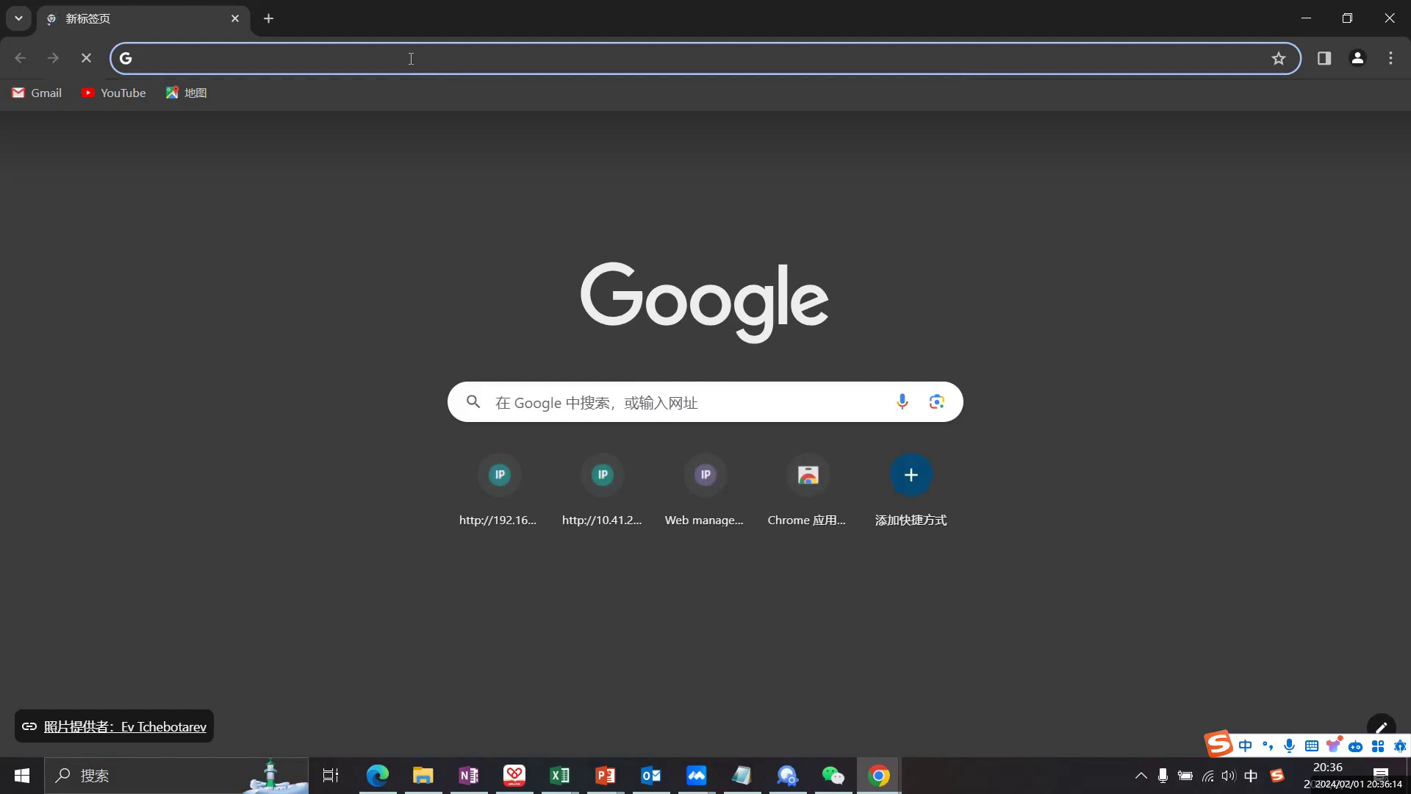
pyautogui.press('shift')
pyautogui.write('www.jumia')
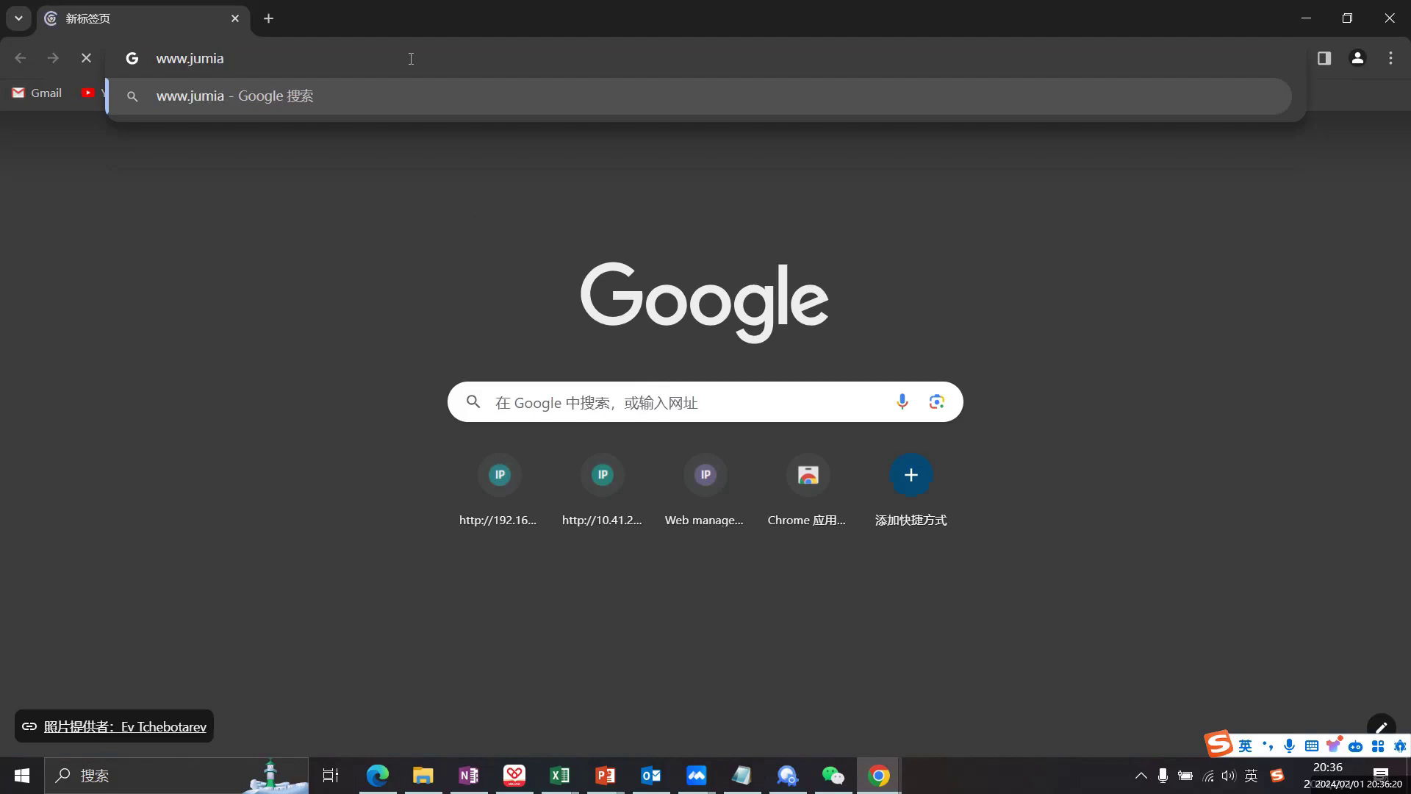
pyautogui.write('.com')
pyautogui.press('Return')
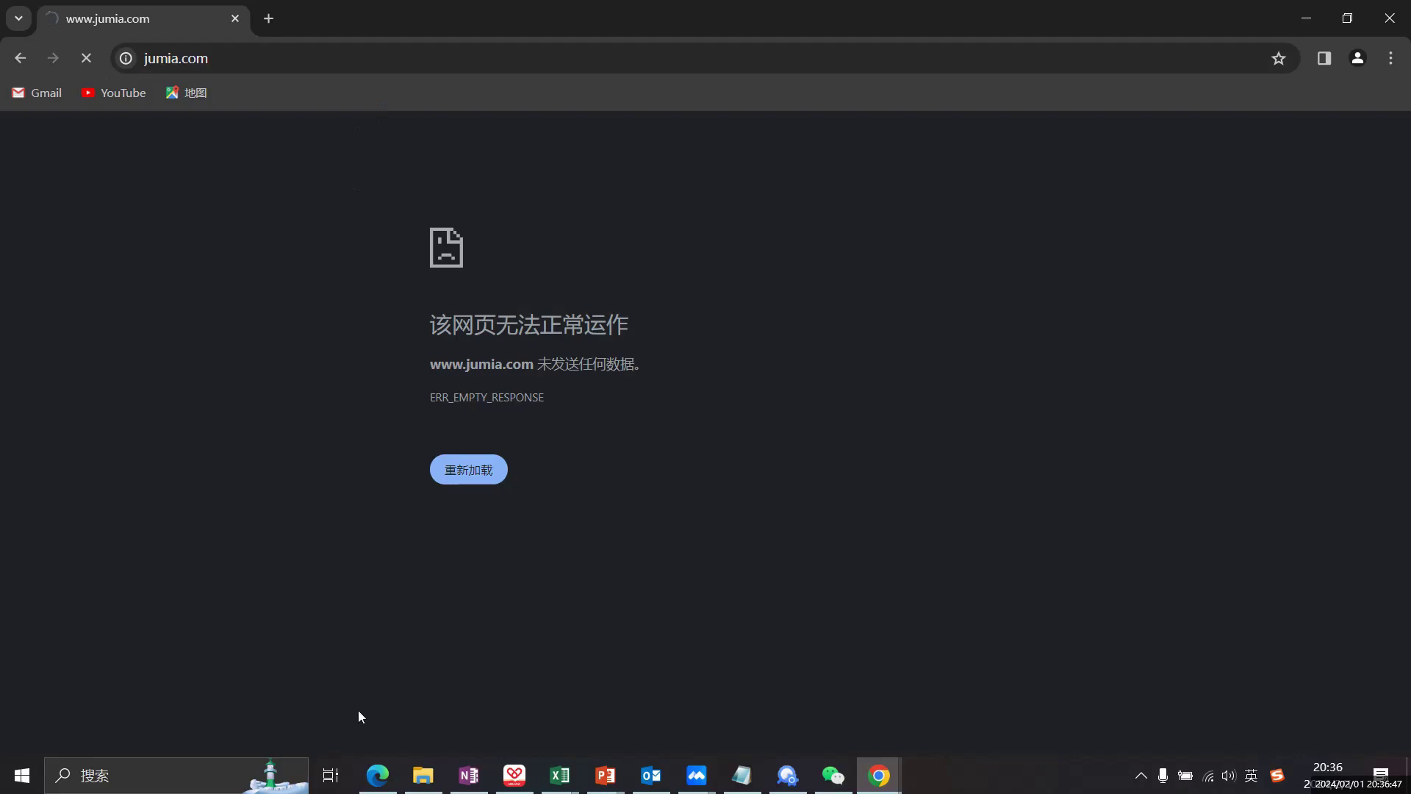
# Switch back to the gateway page in Edge, delete the *jumia* keyword from the Default URL Category, and apply the change.
pyautogui.click(377, 774)
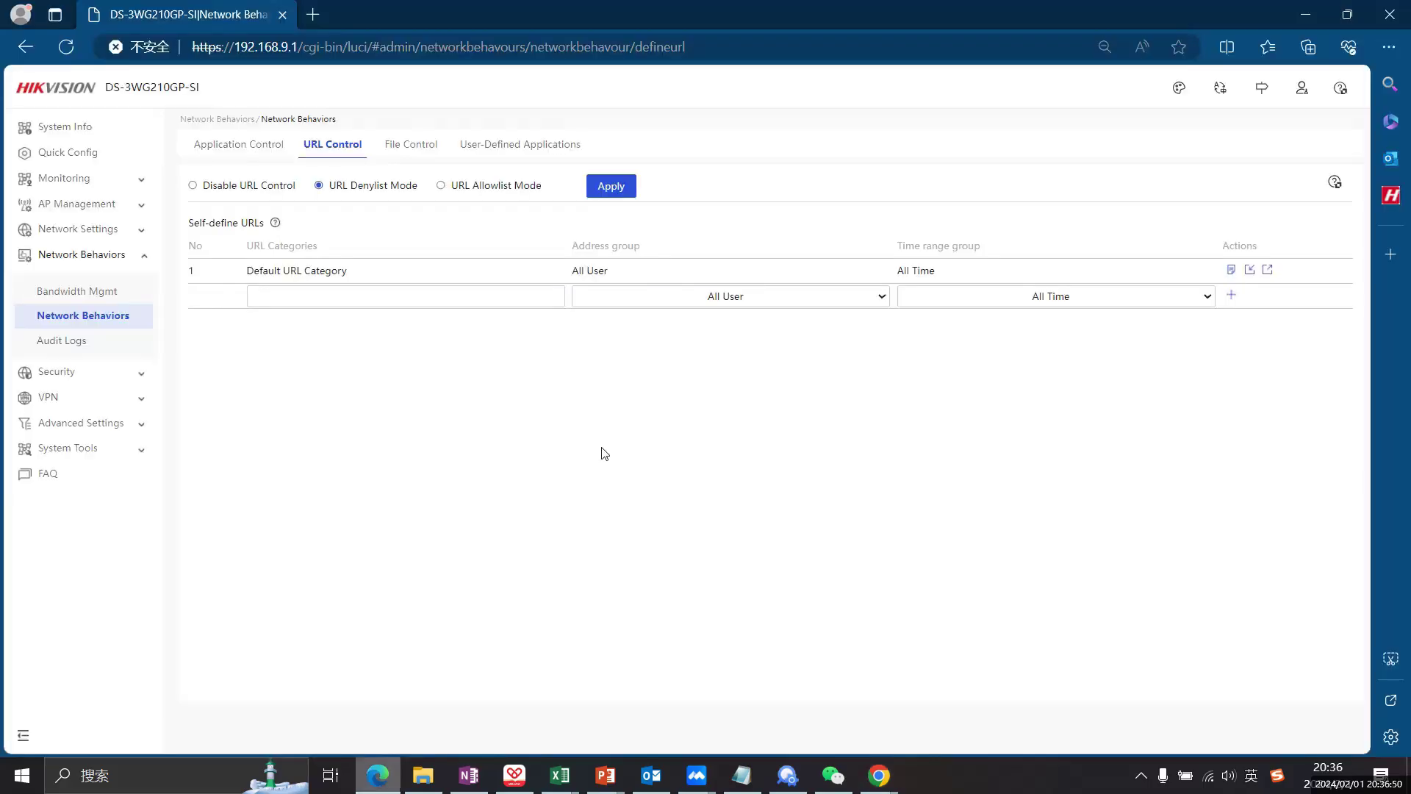
pyautogui.click(1232, 270)
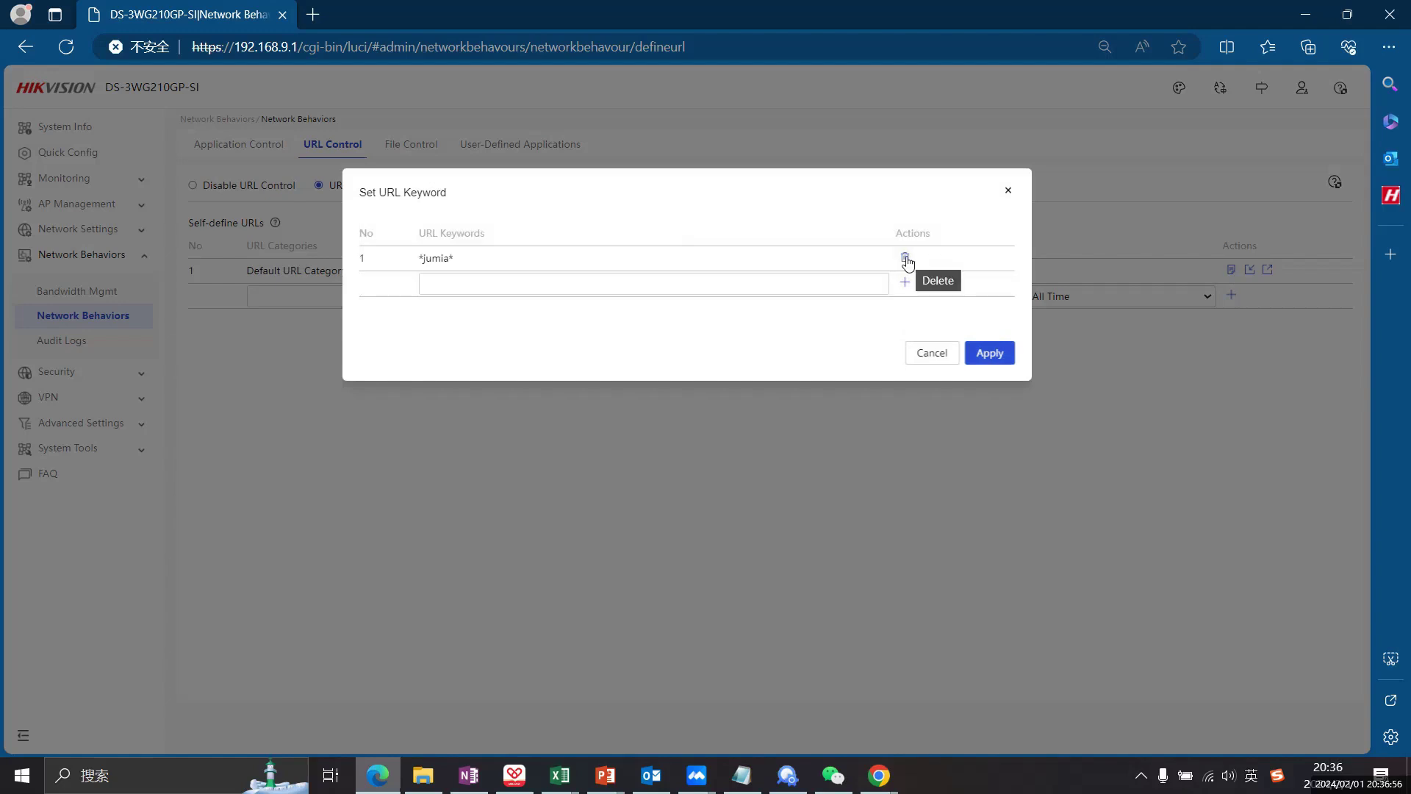
pyautogui.click(905, 259)
pyautogui.click(802, 267)
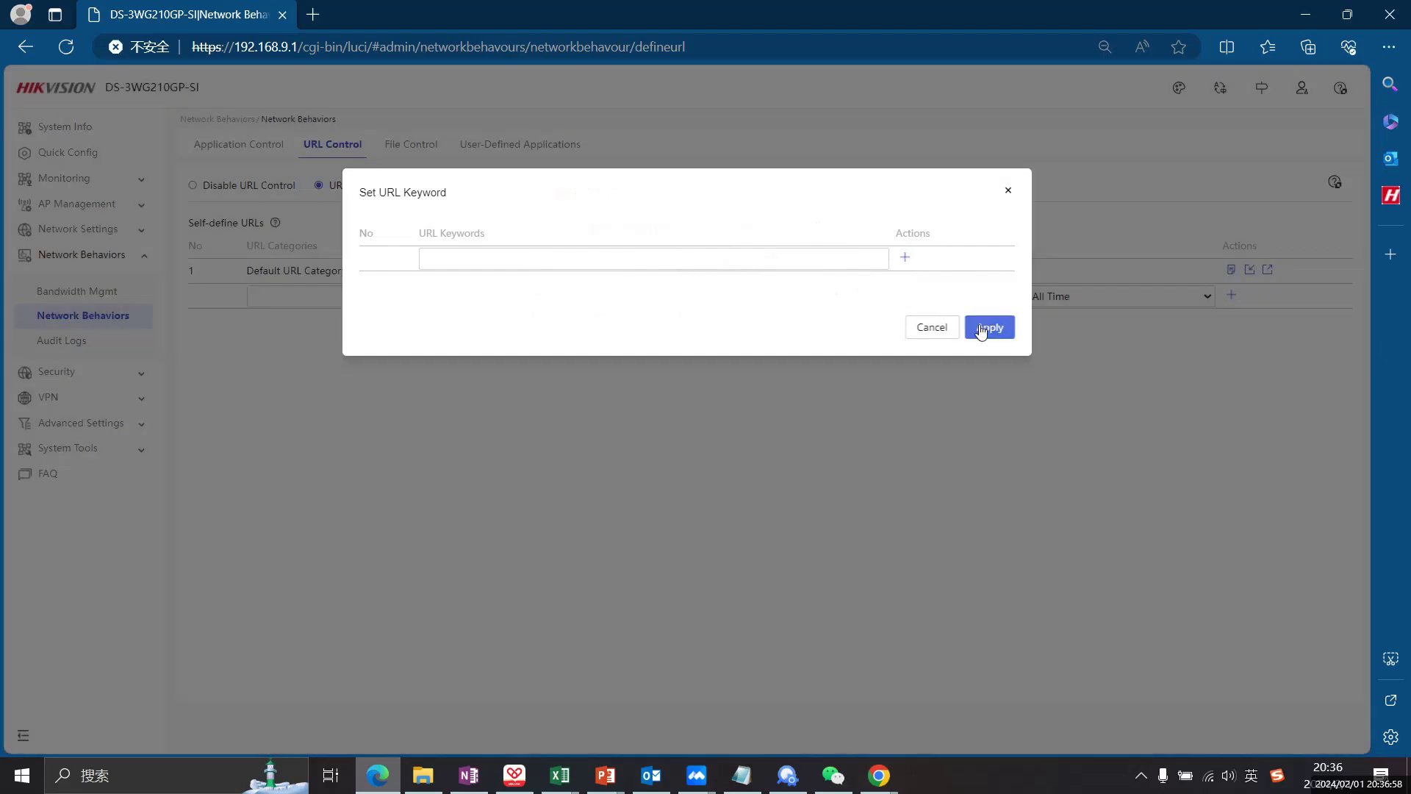
pyautogui.click(988, 328)
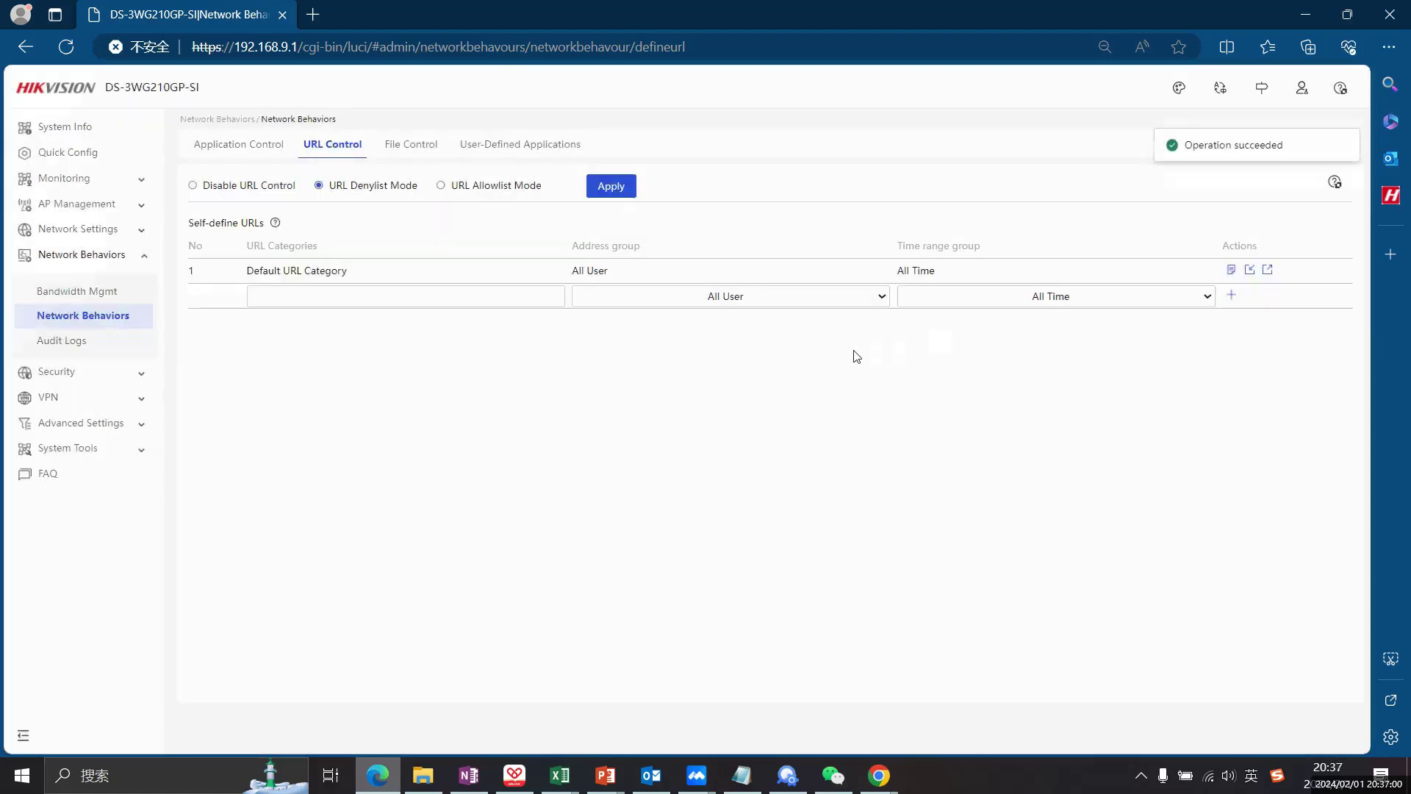
pyautogui.click(610, 187)
pyautogui.click(880, 776)
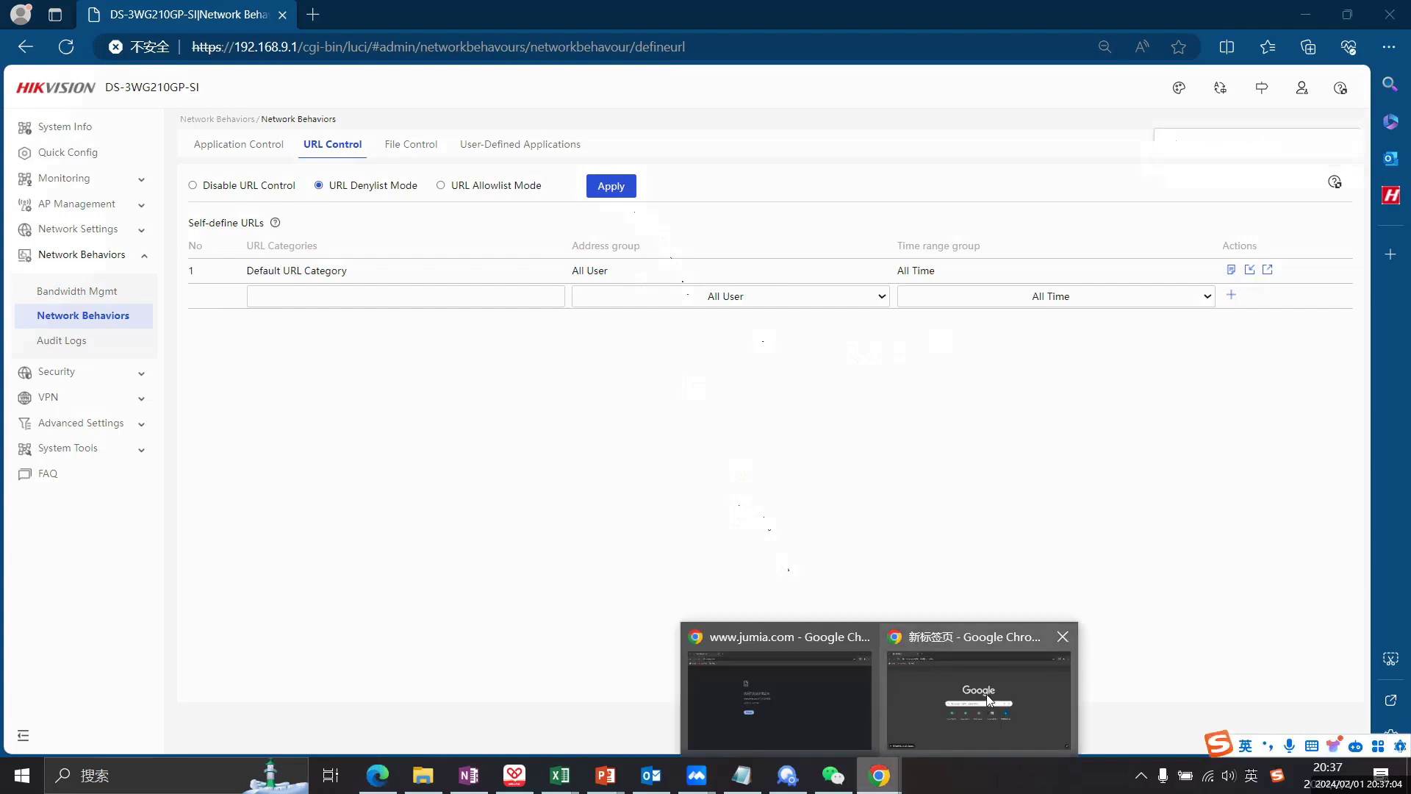
pyautogui.click(1066, 639)
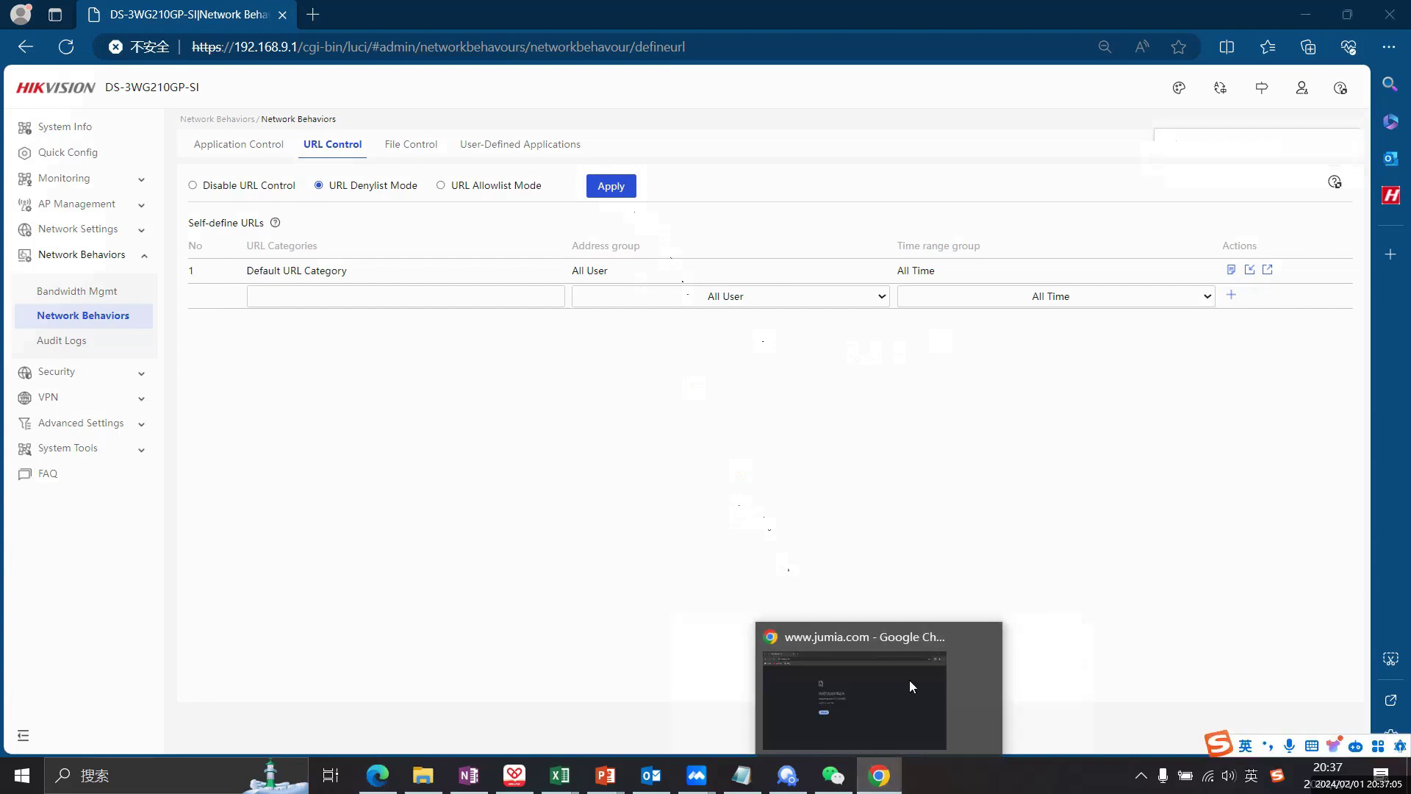
pyautogui.click(854, 686)
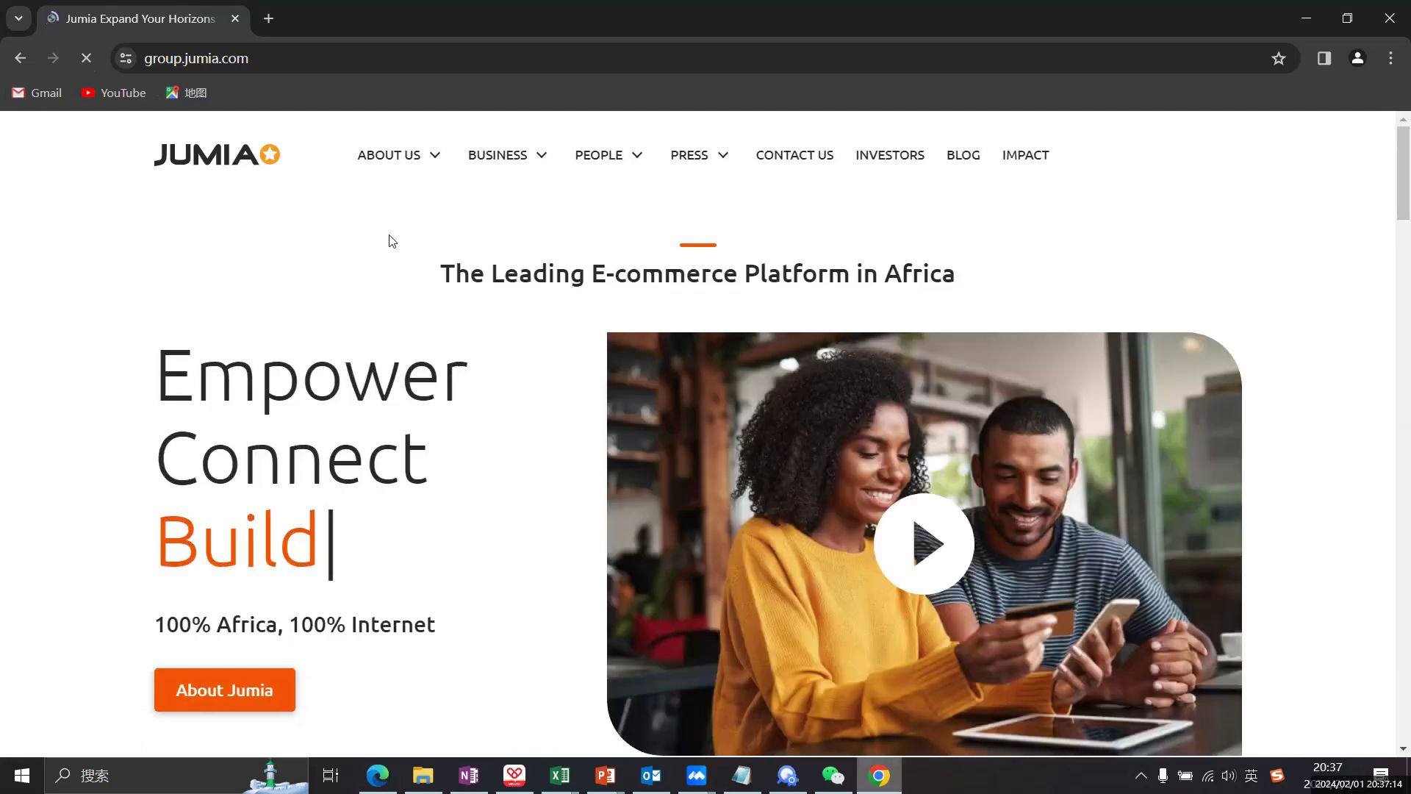
pyautogui.click(1384, 19)
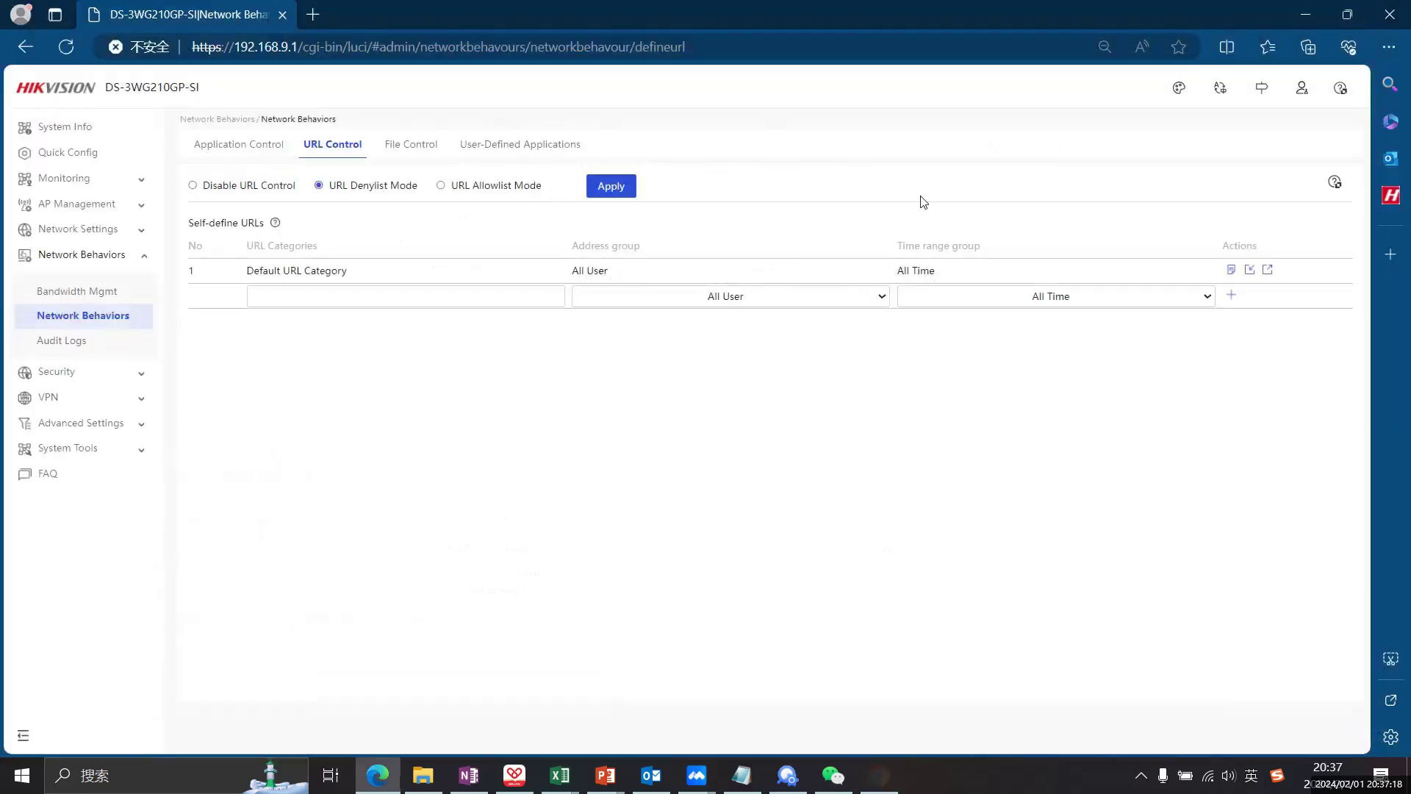
# Review the Security pages in order: Firewall, Connection Limits, MAC Filter, ARP Attack Protection, DDoS Attack Defense, Denylist, and Access Control.
pyautogui.click(69, 376)
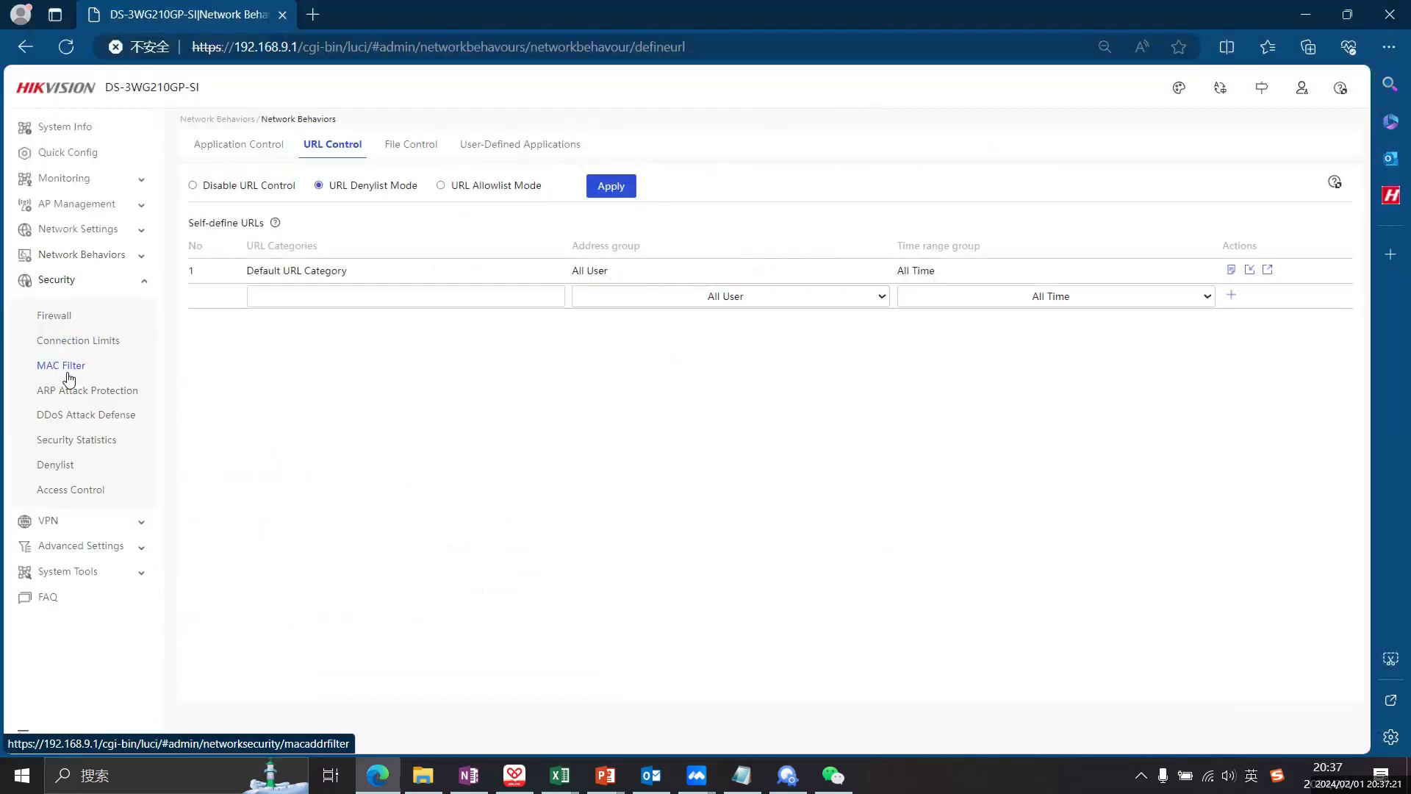
pyautogui.click(69, 322)
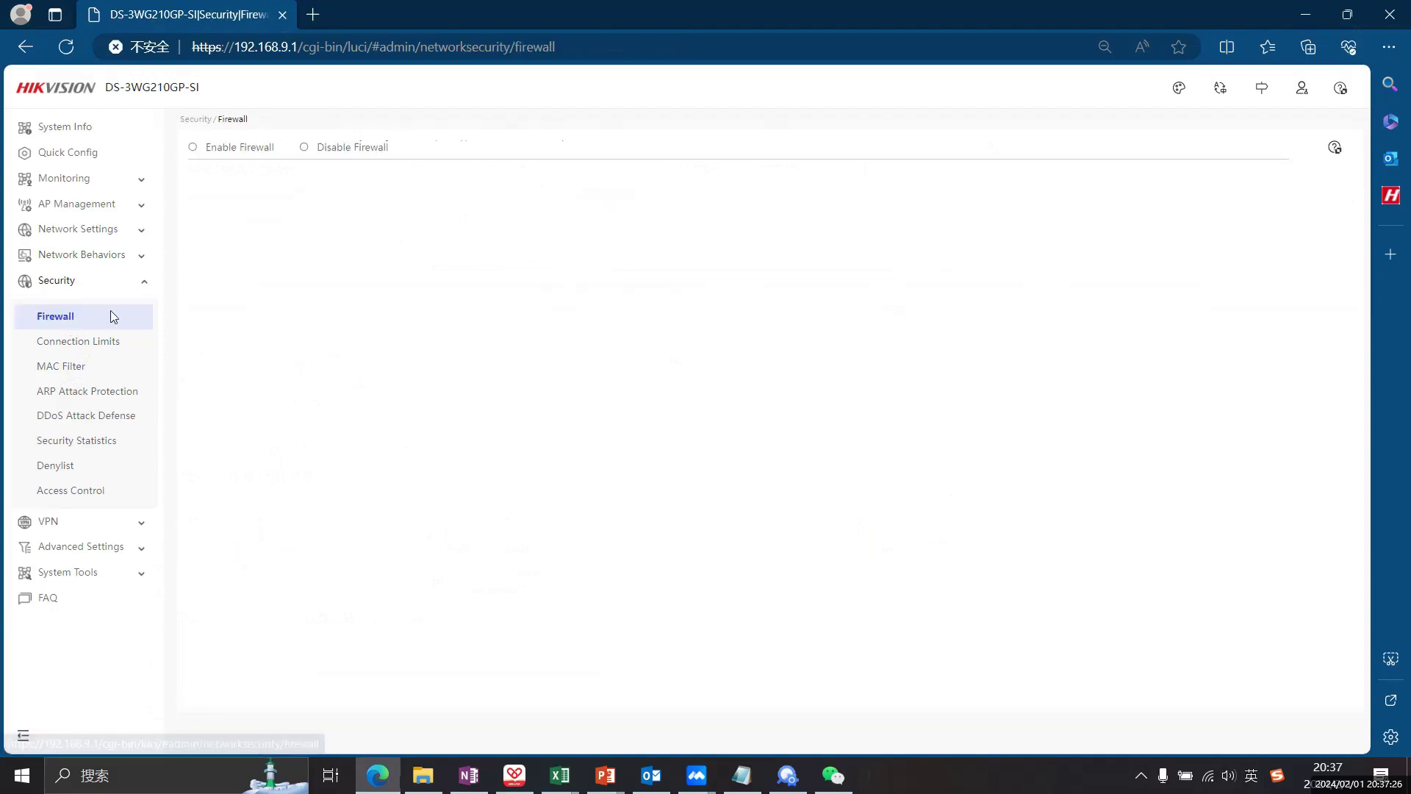
pyautogui.click(79, 344)
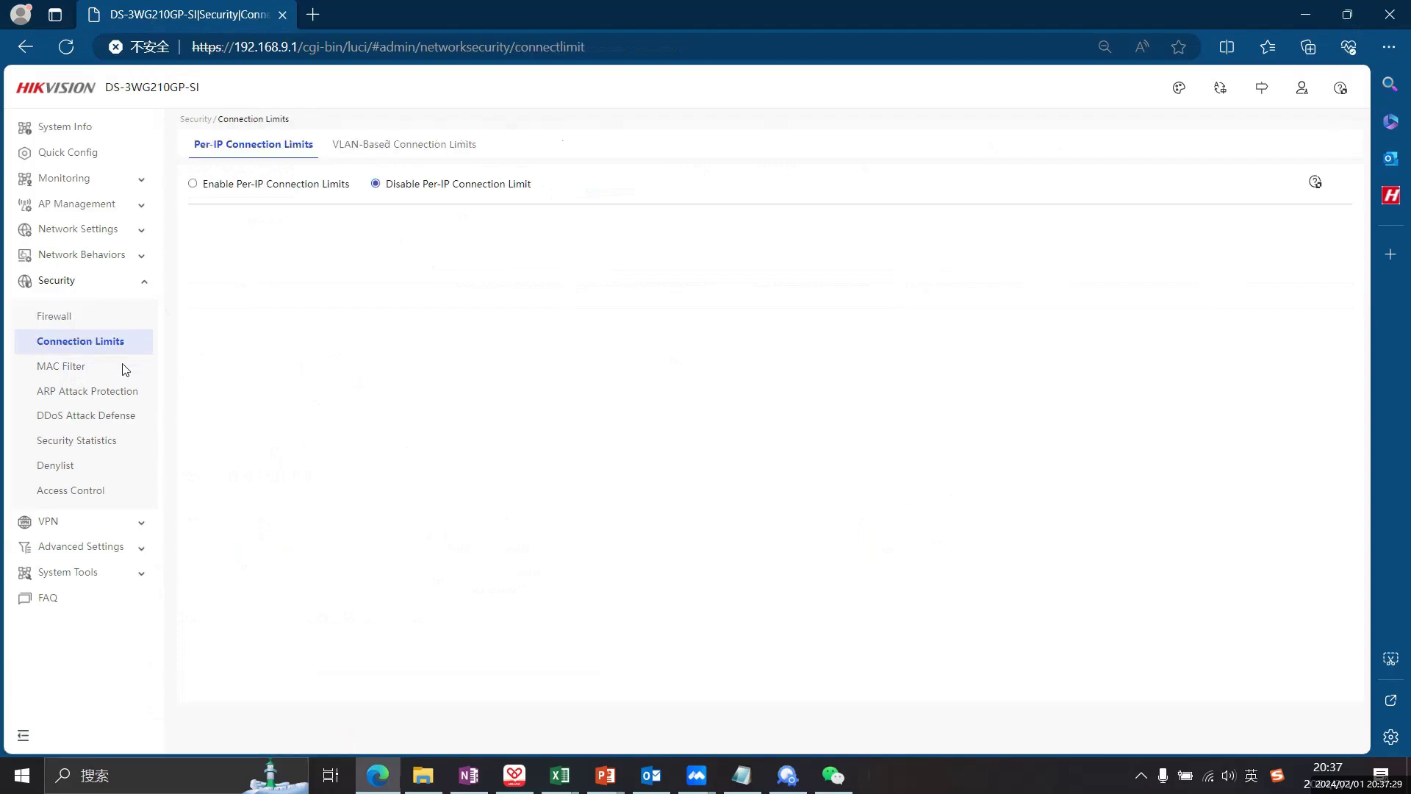
pyautogui.click(70, 366)
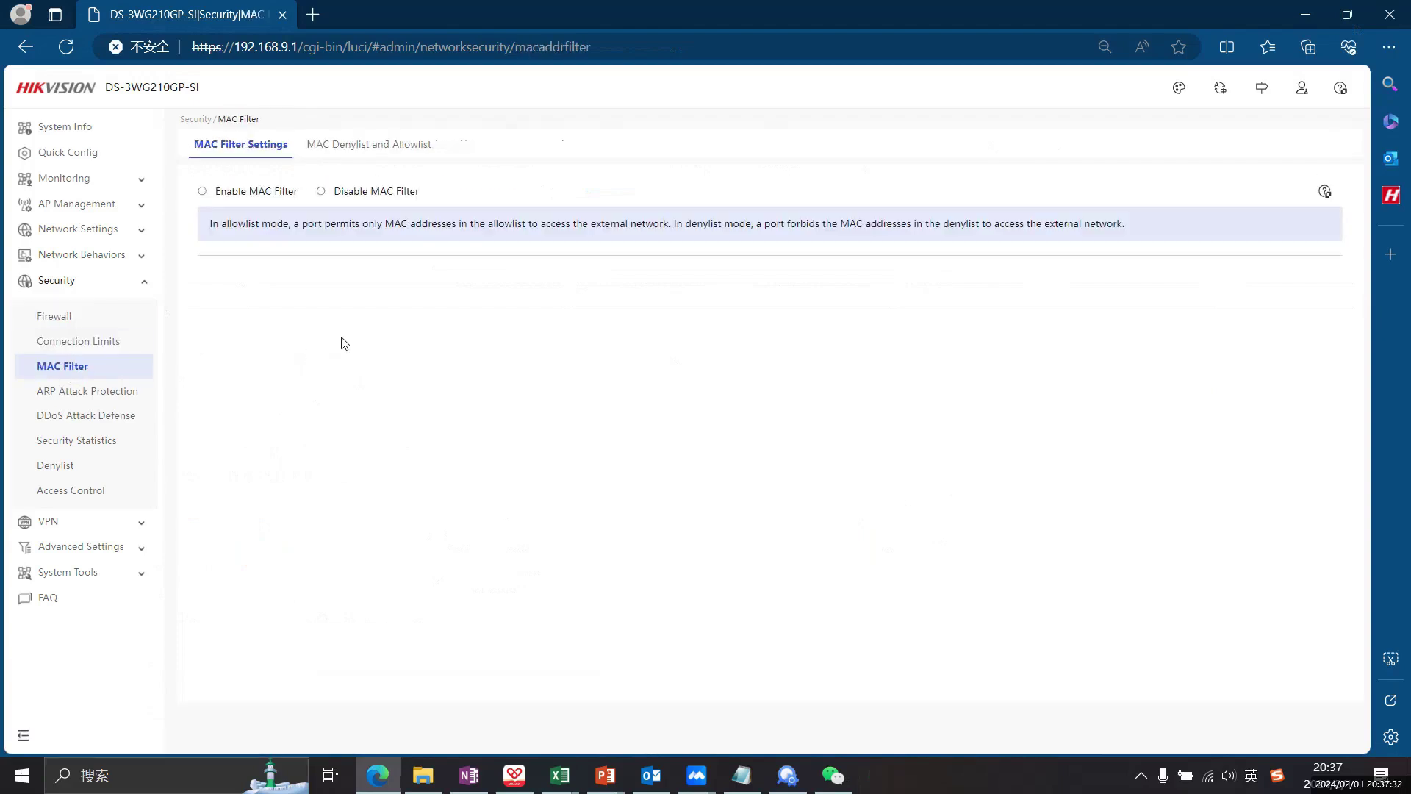
pyautogui.click(92, 392)
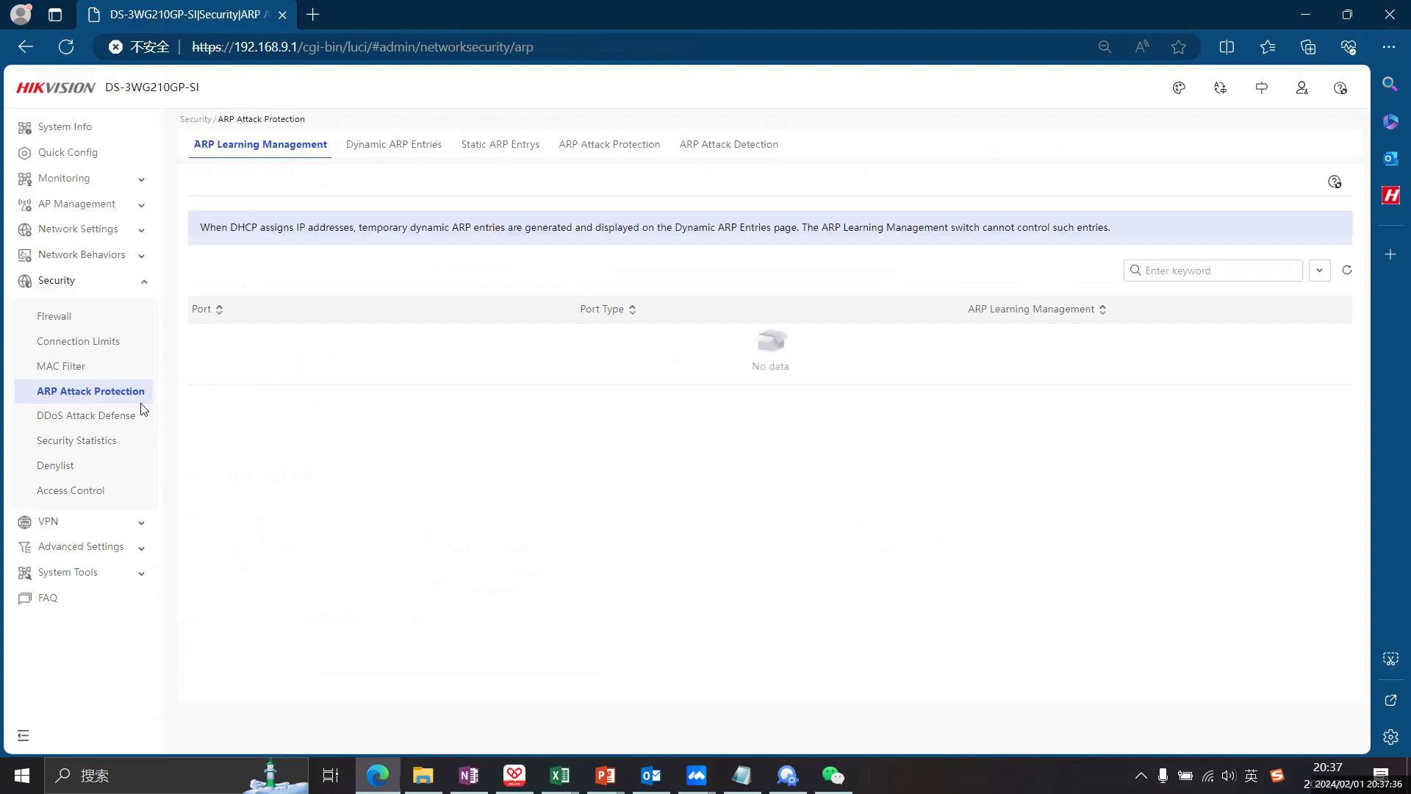
pyautogui.click(96, 416)
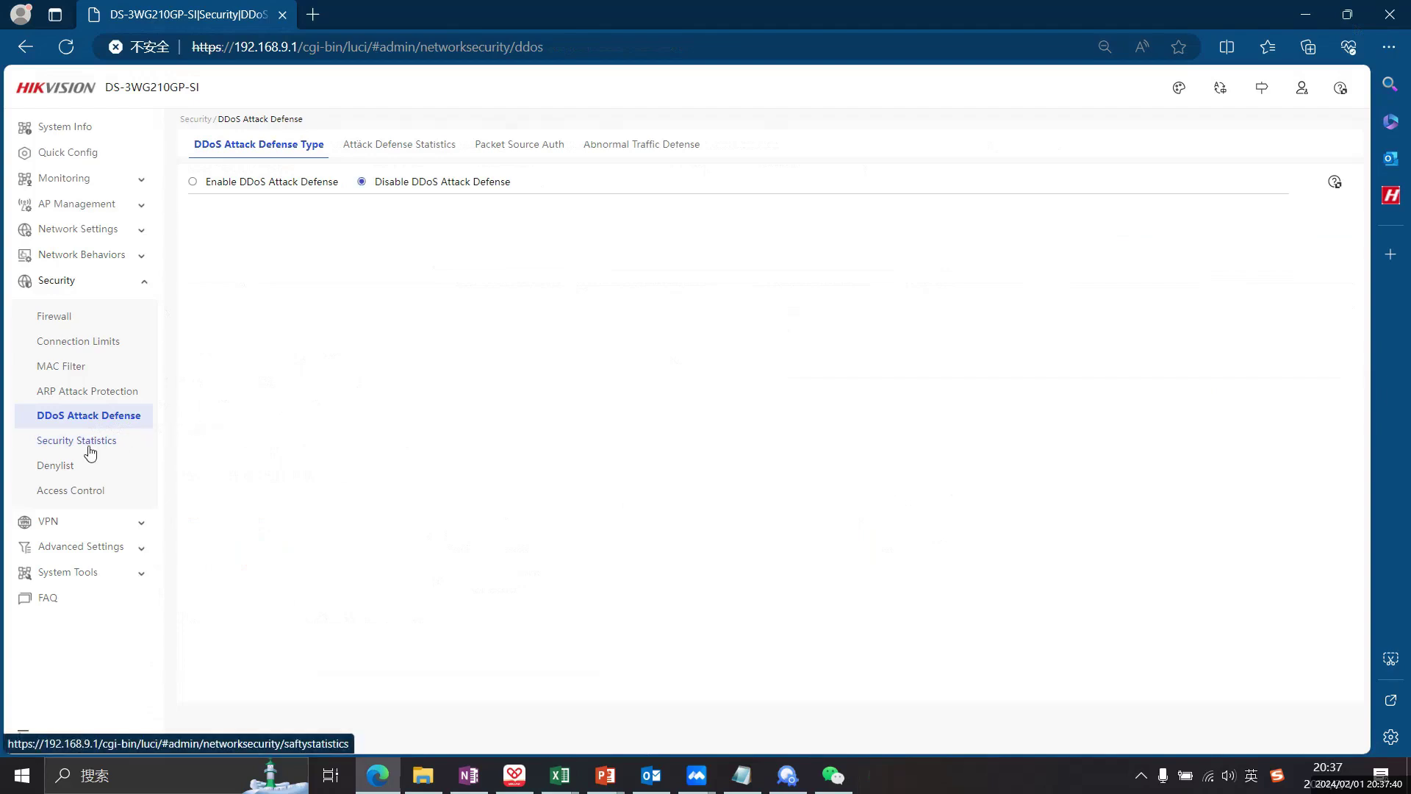
pyautogui.click(67, 468)
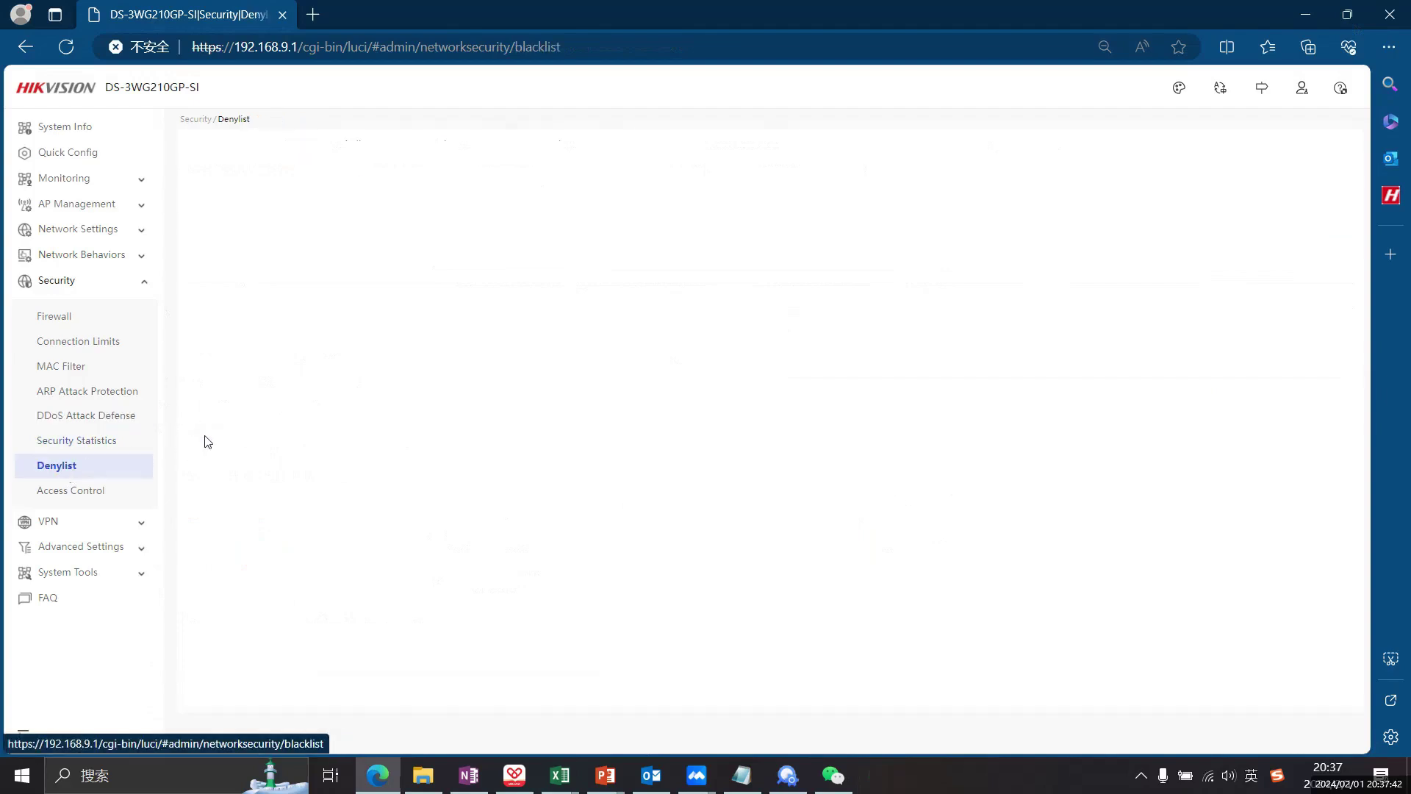
pyautogui.click(89, 491)
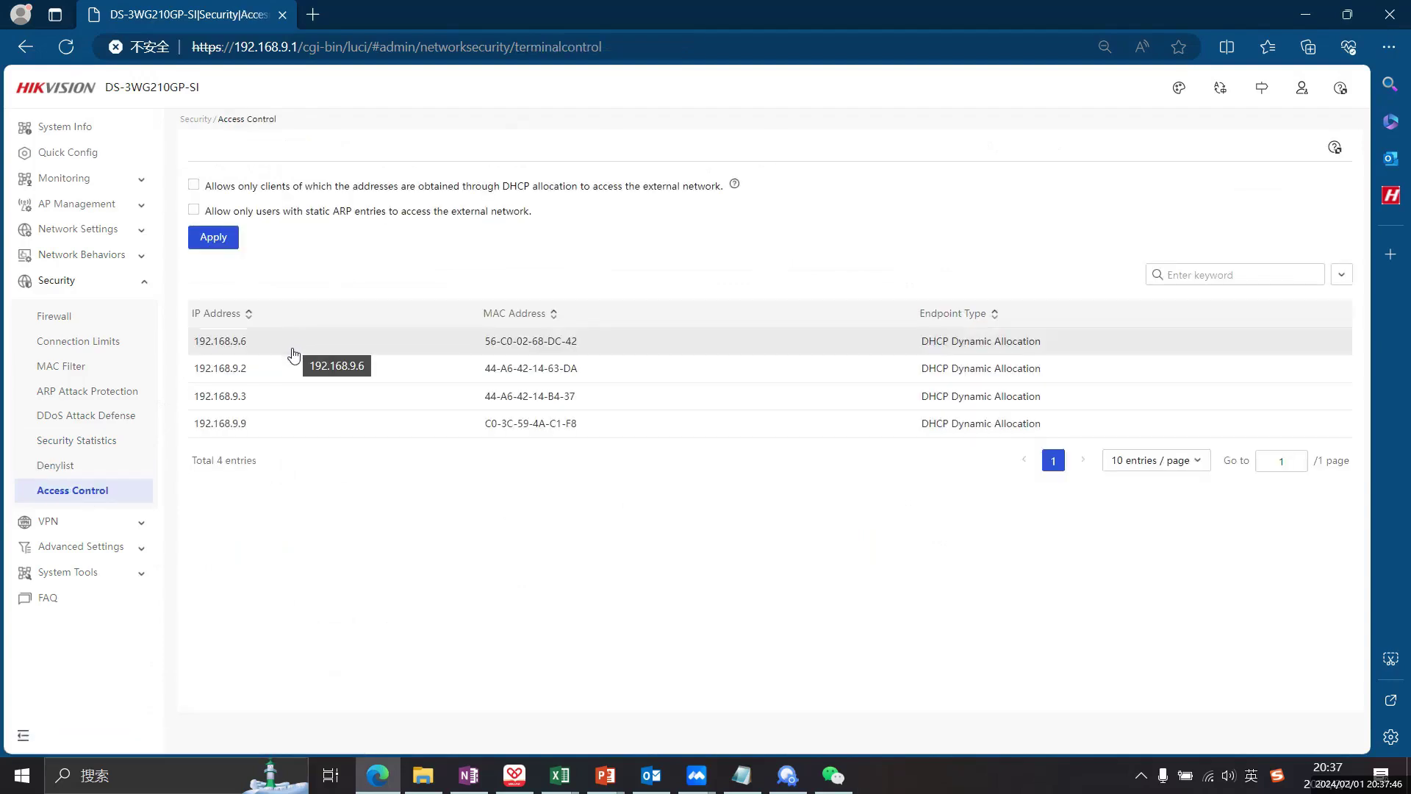
# Look over the VPN options and the UPnP, Static Routing, and Policy-Based Routing pages of Advanced Settings.
pyautogui.click(92, 526)
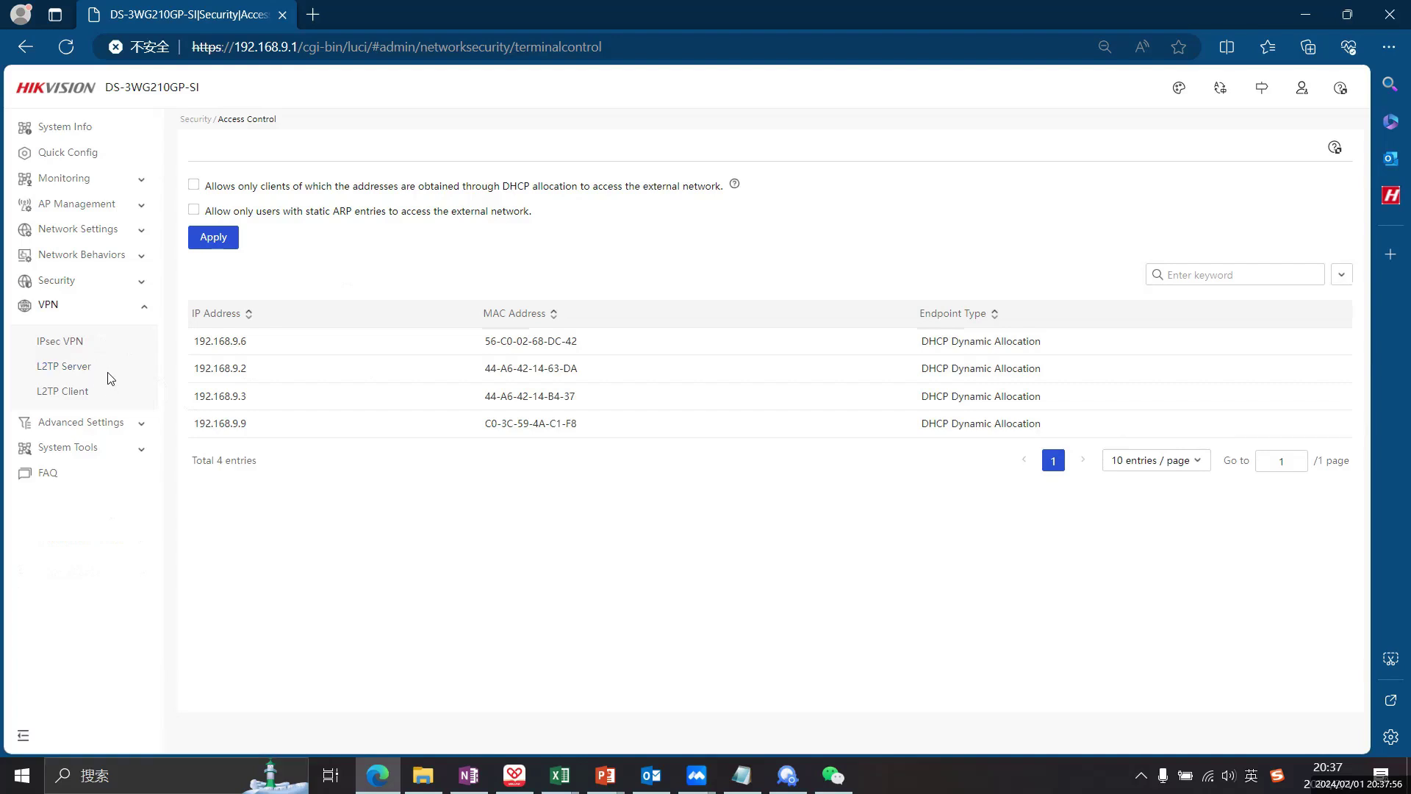
pyautogui.click(78, 425)
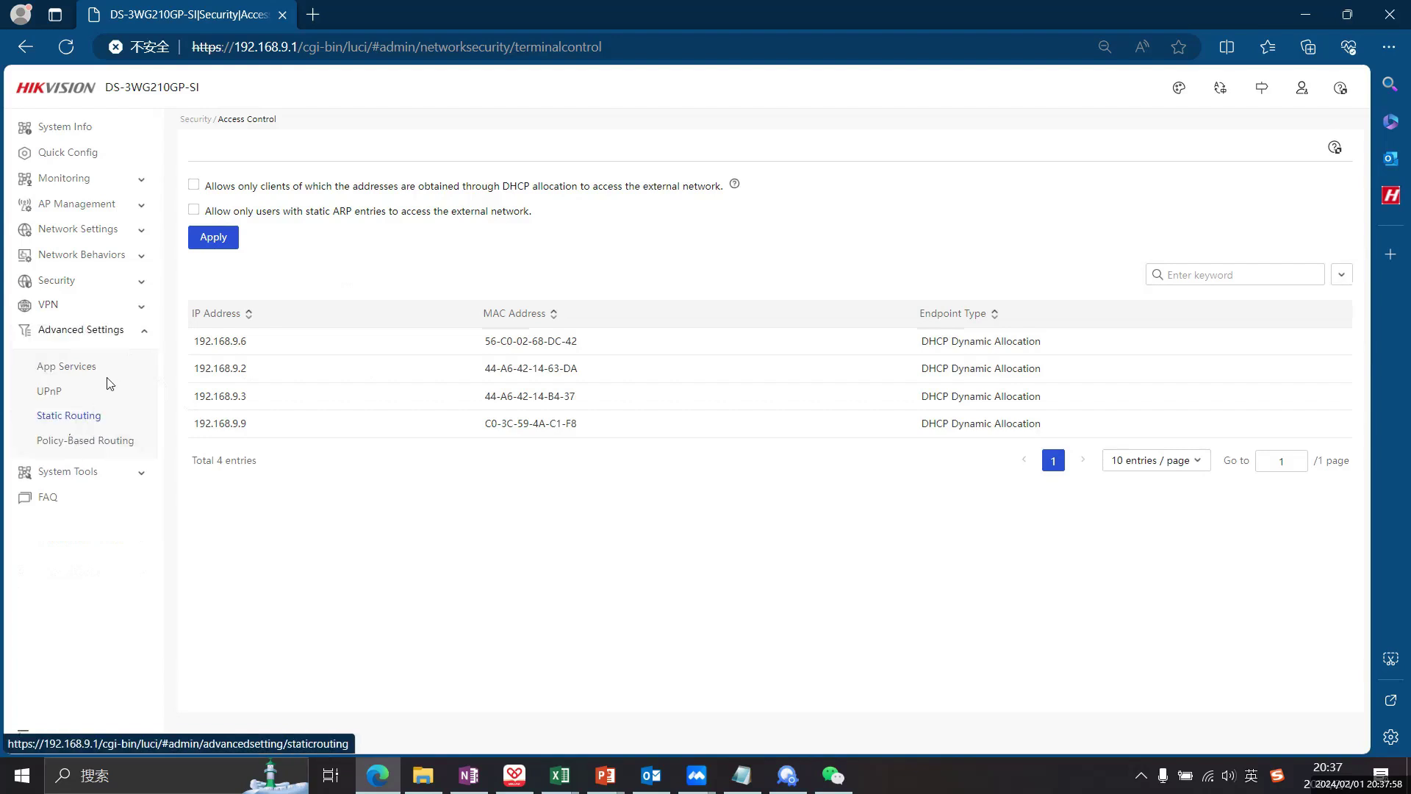
pyautogui.click(66, 395)
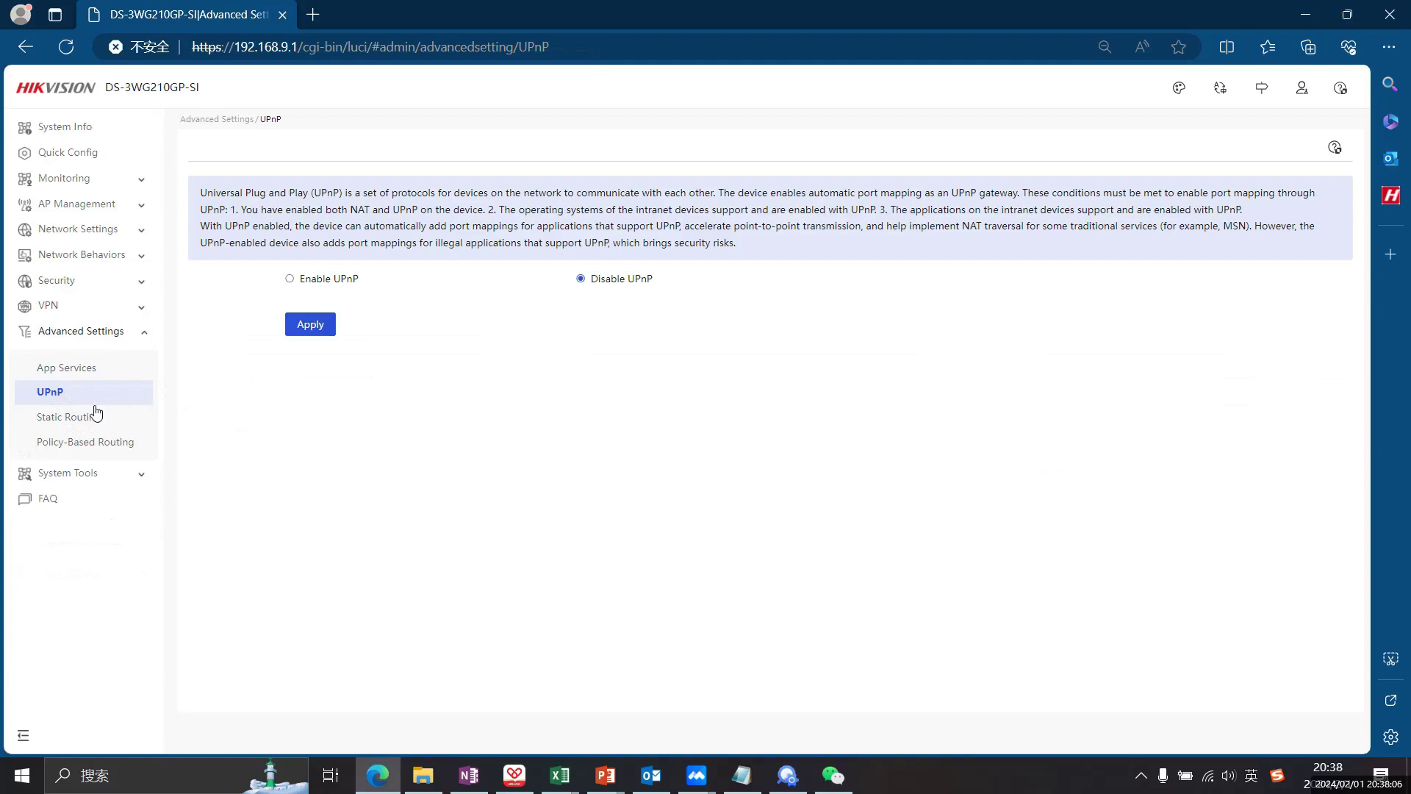
pyautogui.click(73, 417)
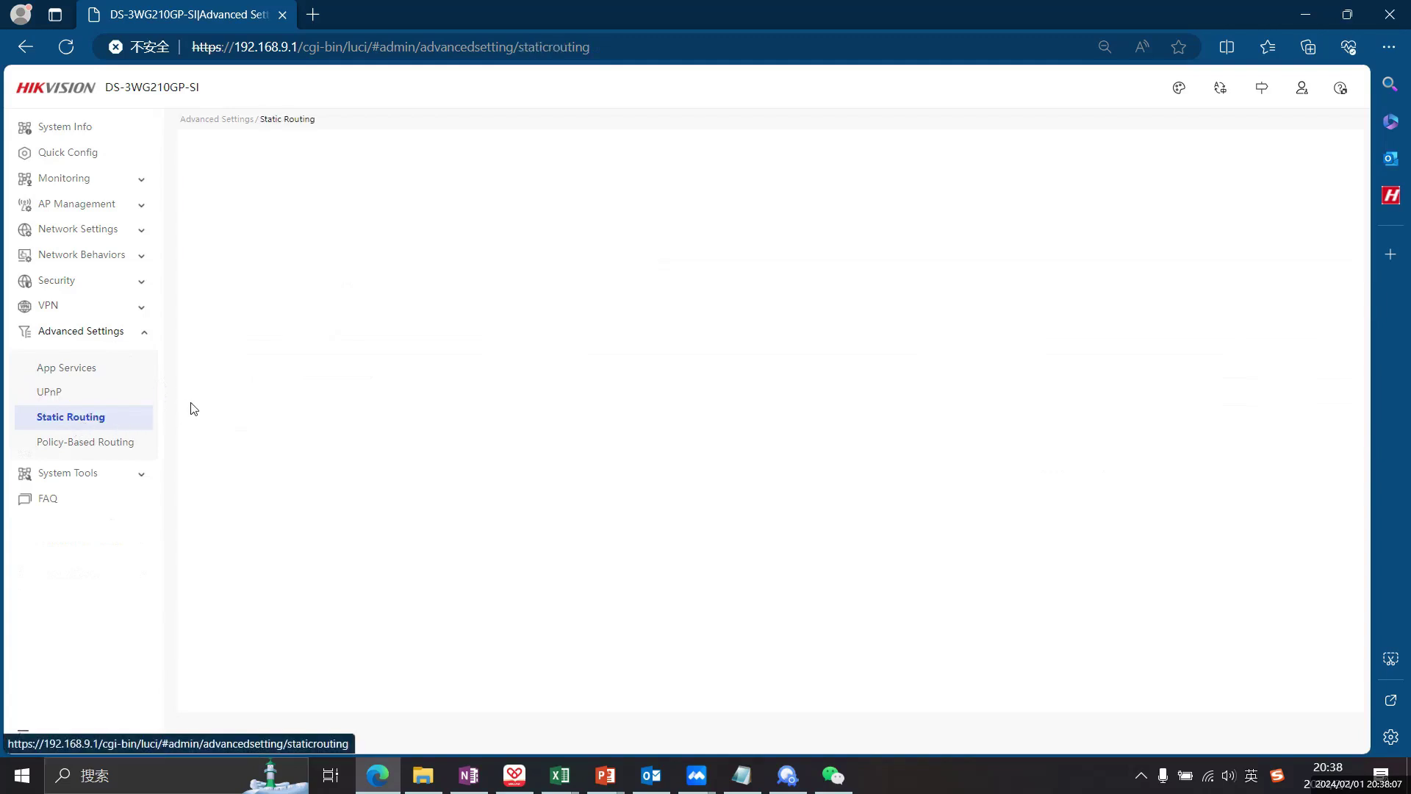
pyautogui.click(109, 444)
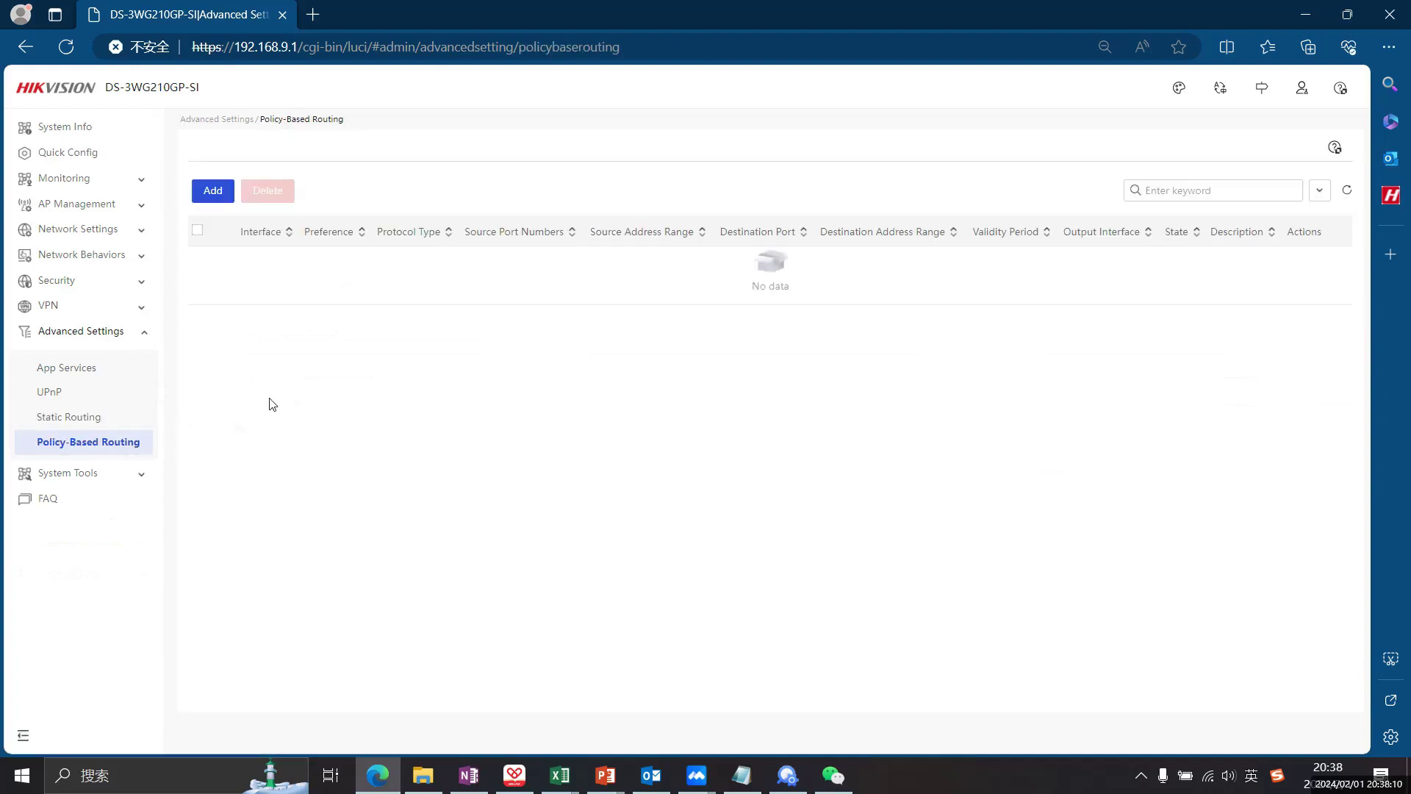
# Review Network Diagnosis in System Tools and the Ping, HTTP/HTTPS, and Cloud Service settings of Remote Management.
pyautogui.click(91, 473)
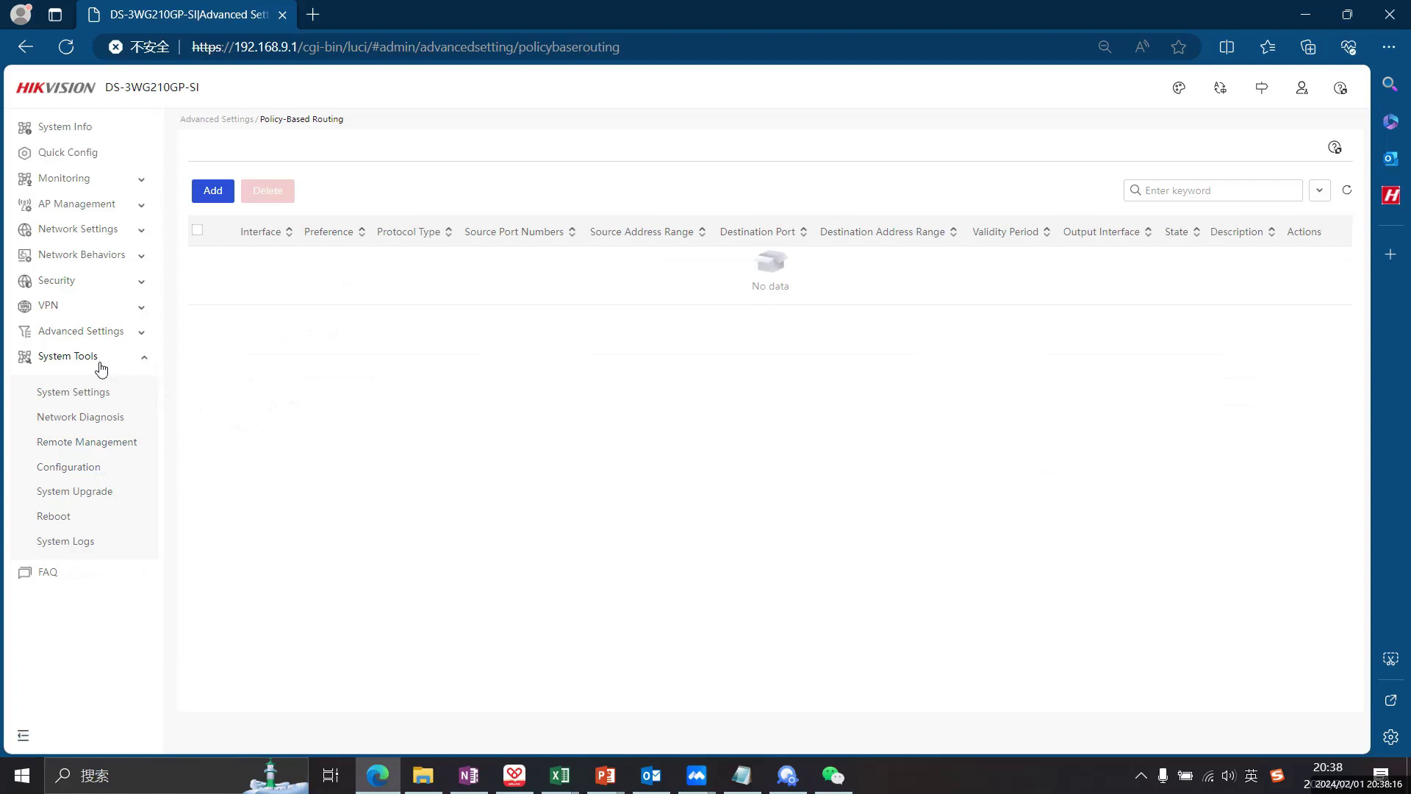
pyautogui.click(86, 422)
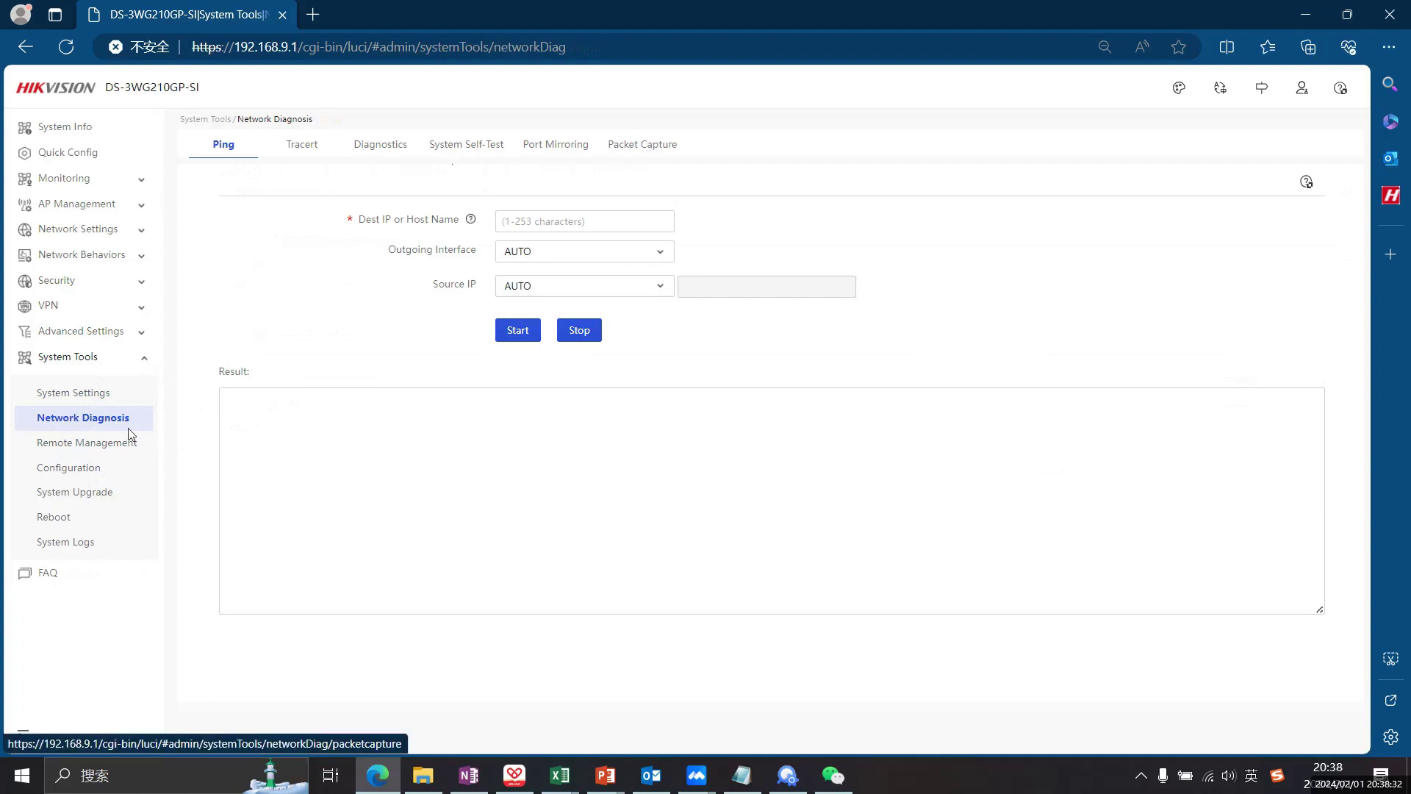
pyautogui.click(78, 443)
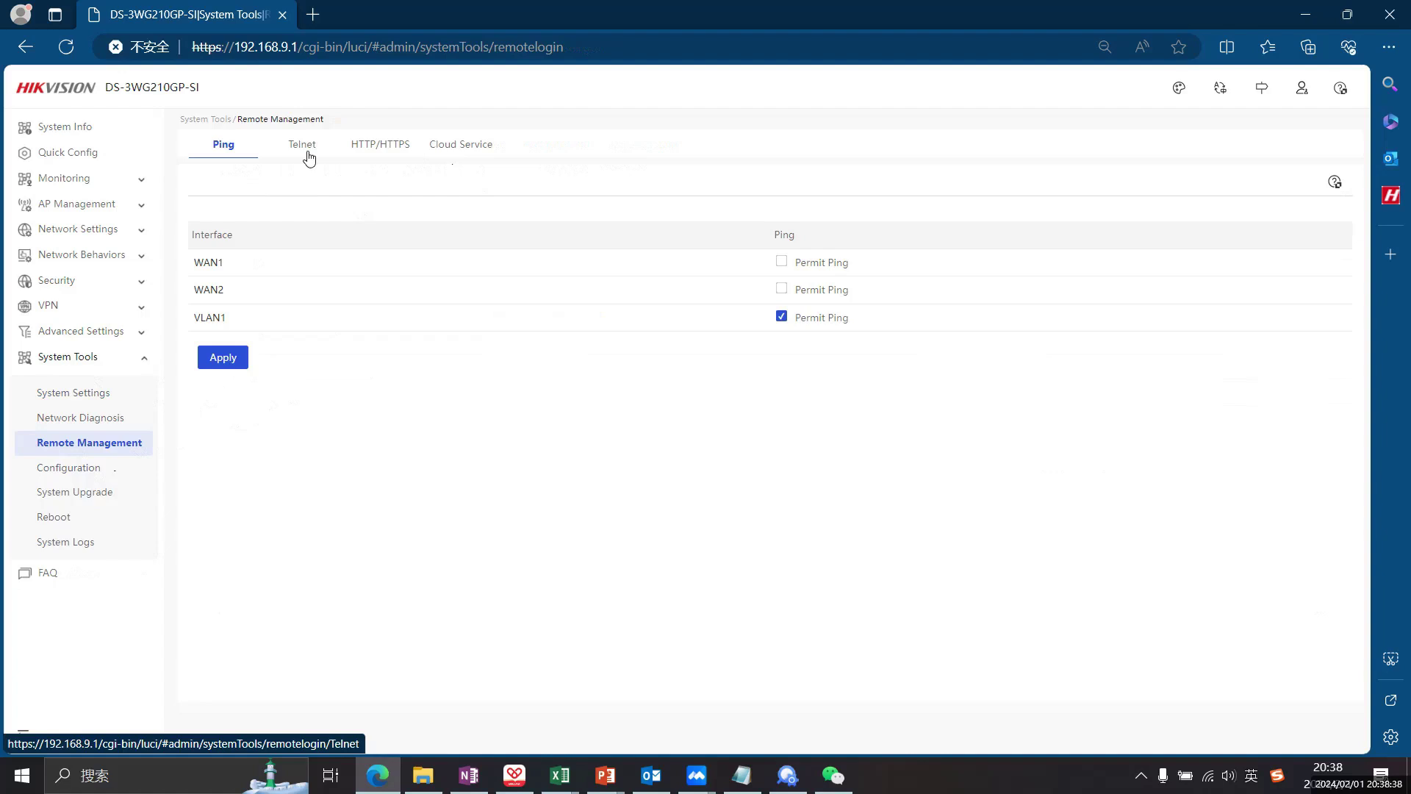
pyautogui.click(392, 149)
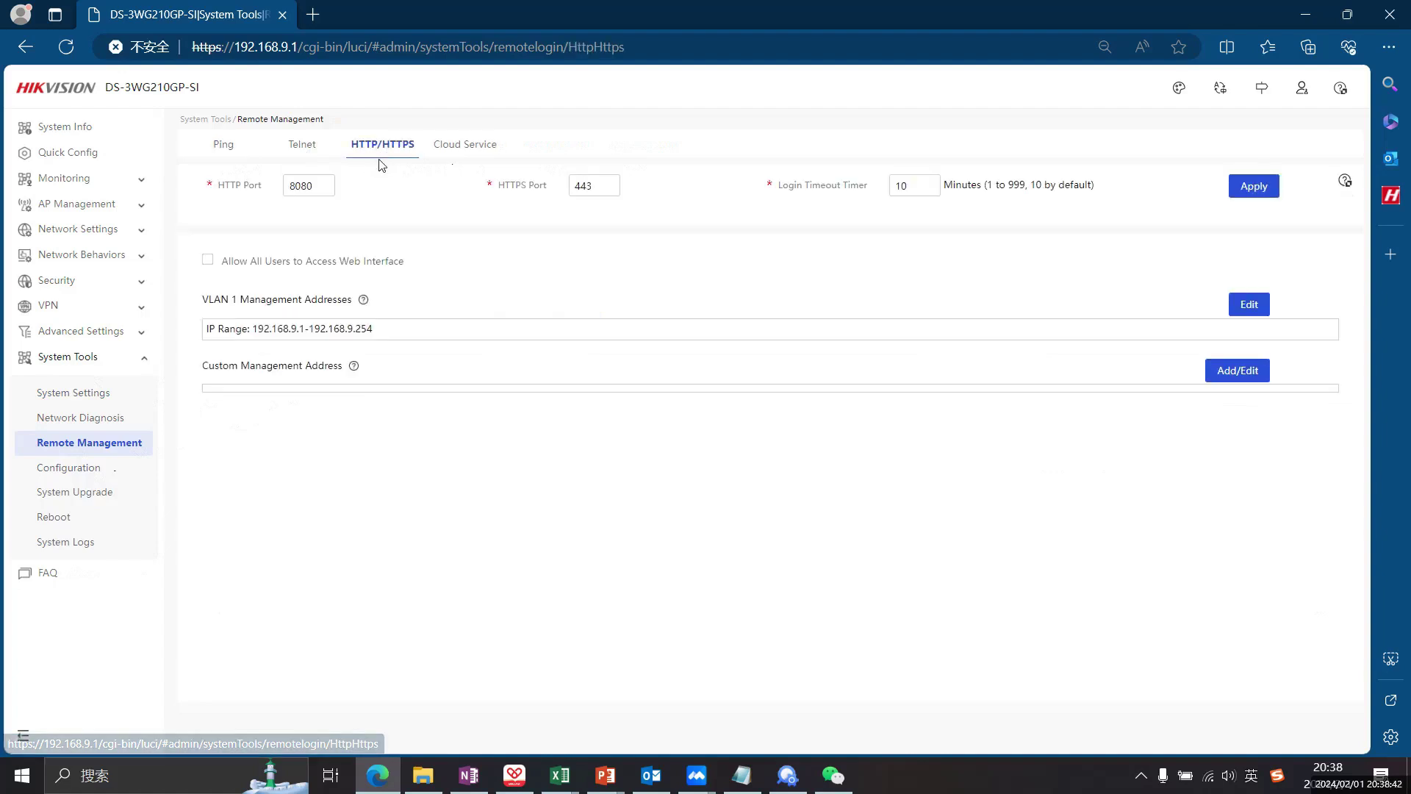
pyautogui.click(458, 154)
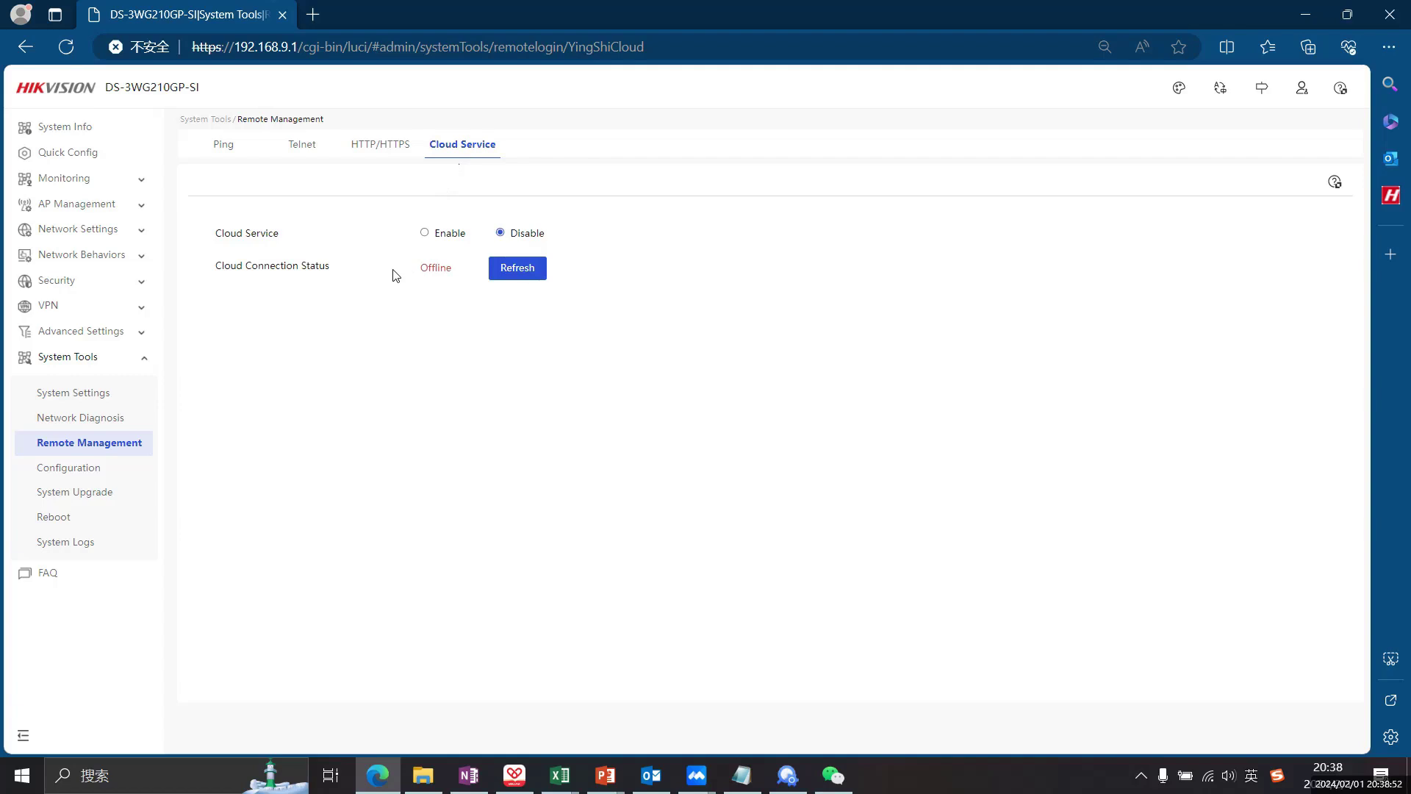
# View the System Upgrade, Reboot, and System Logs pages of System Tools, and open the FAQ page.
pyautogui.click(62, 497)
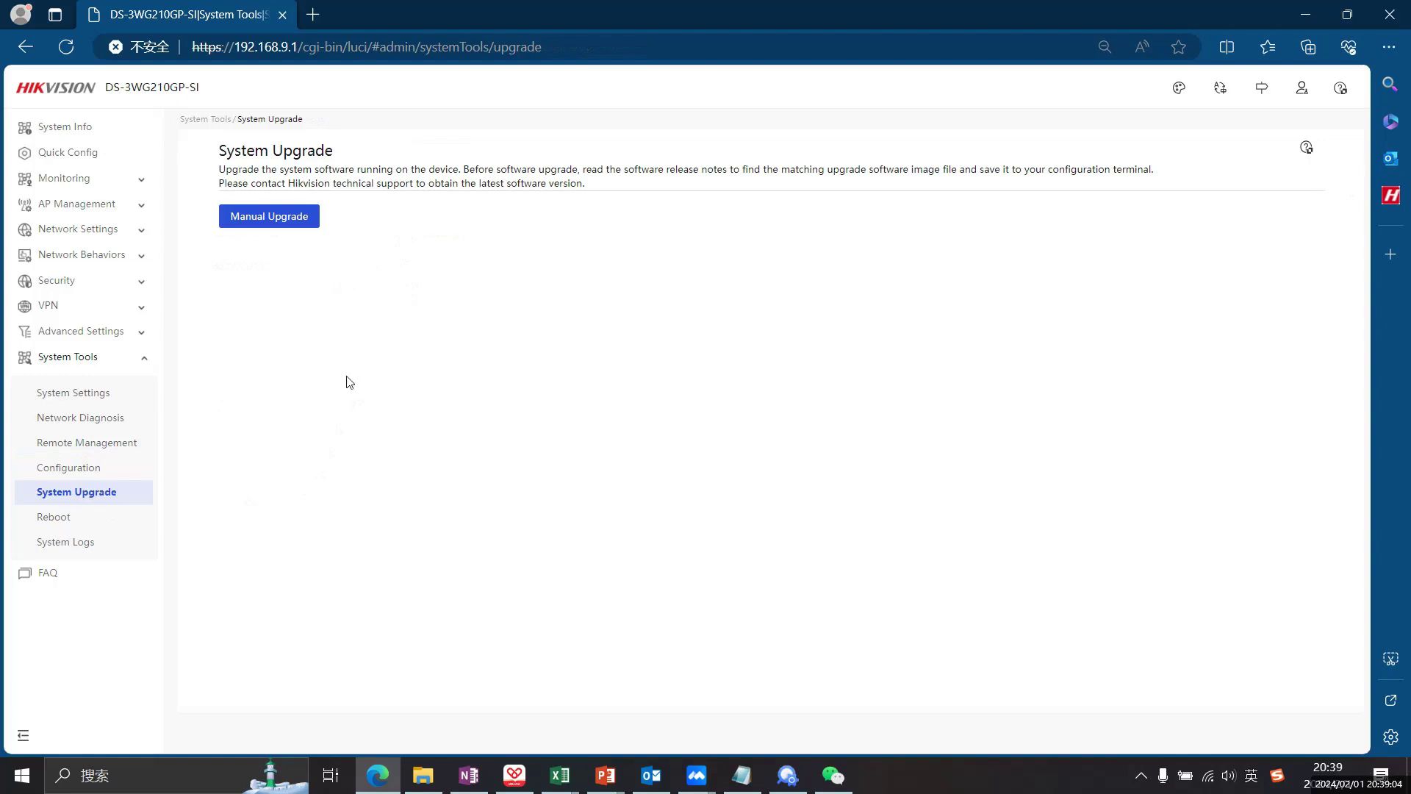
pyautogui.click(62, 517)
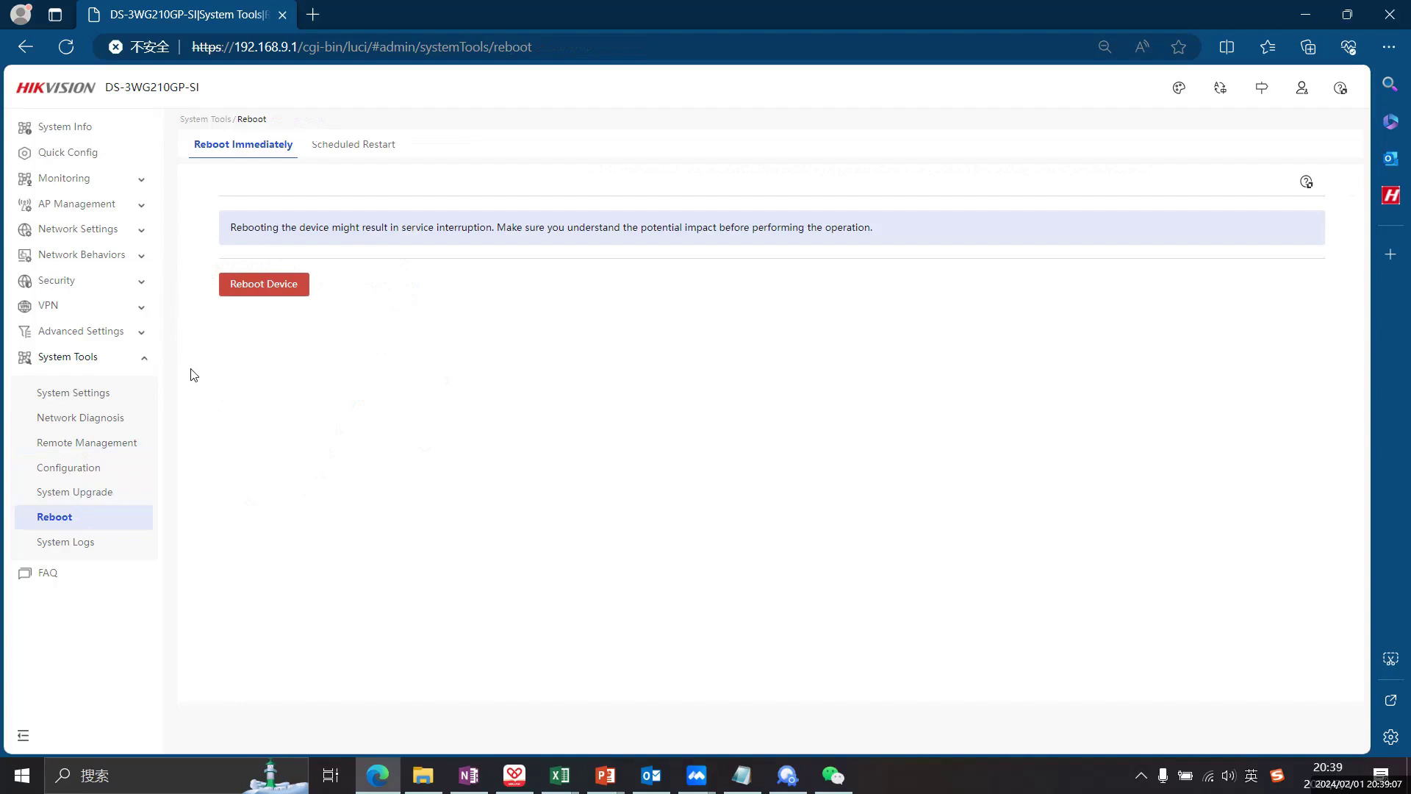
pyautogui.click(77, 545)
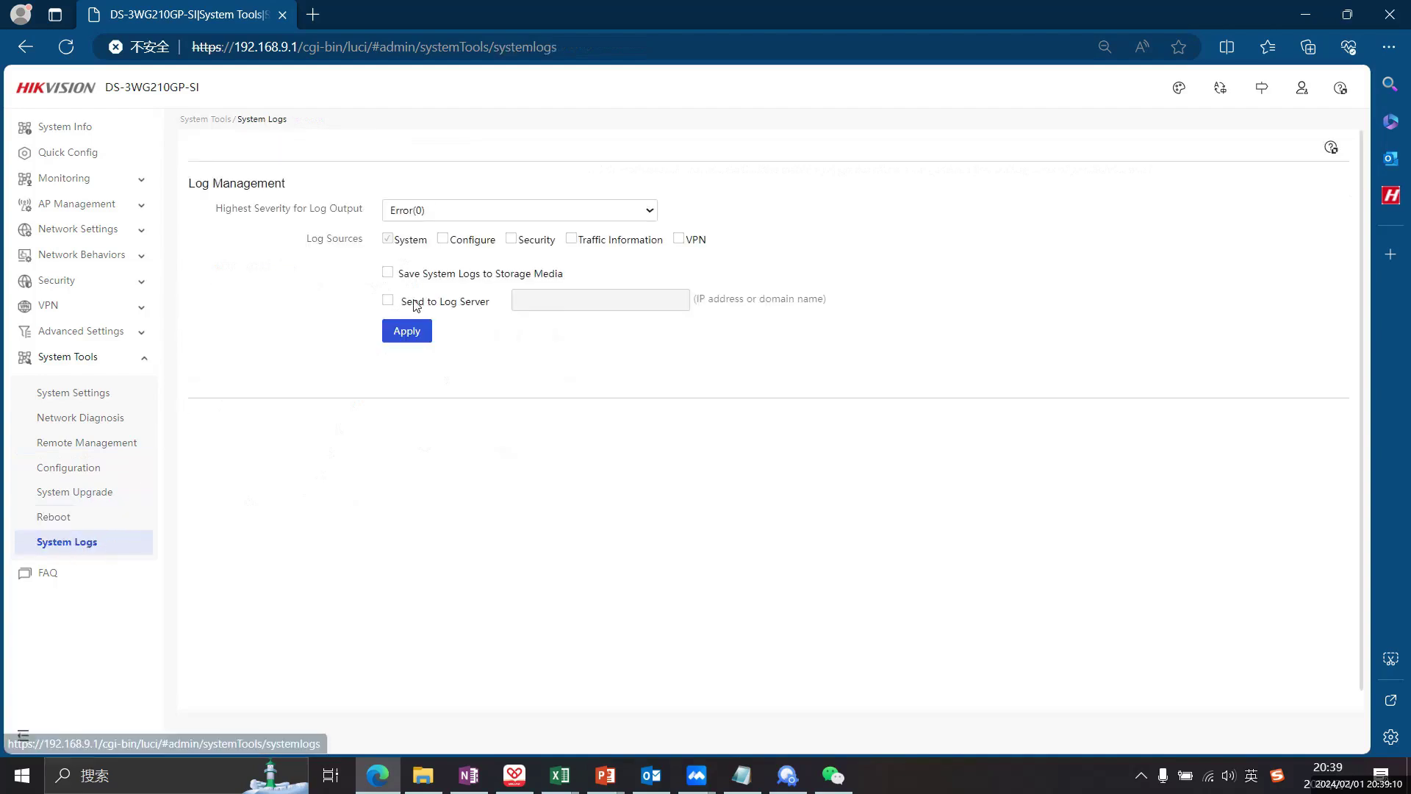
pyautogui.click(70, 575)
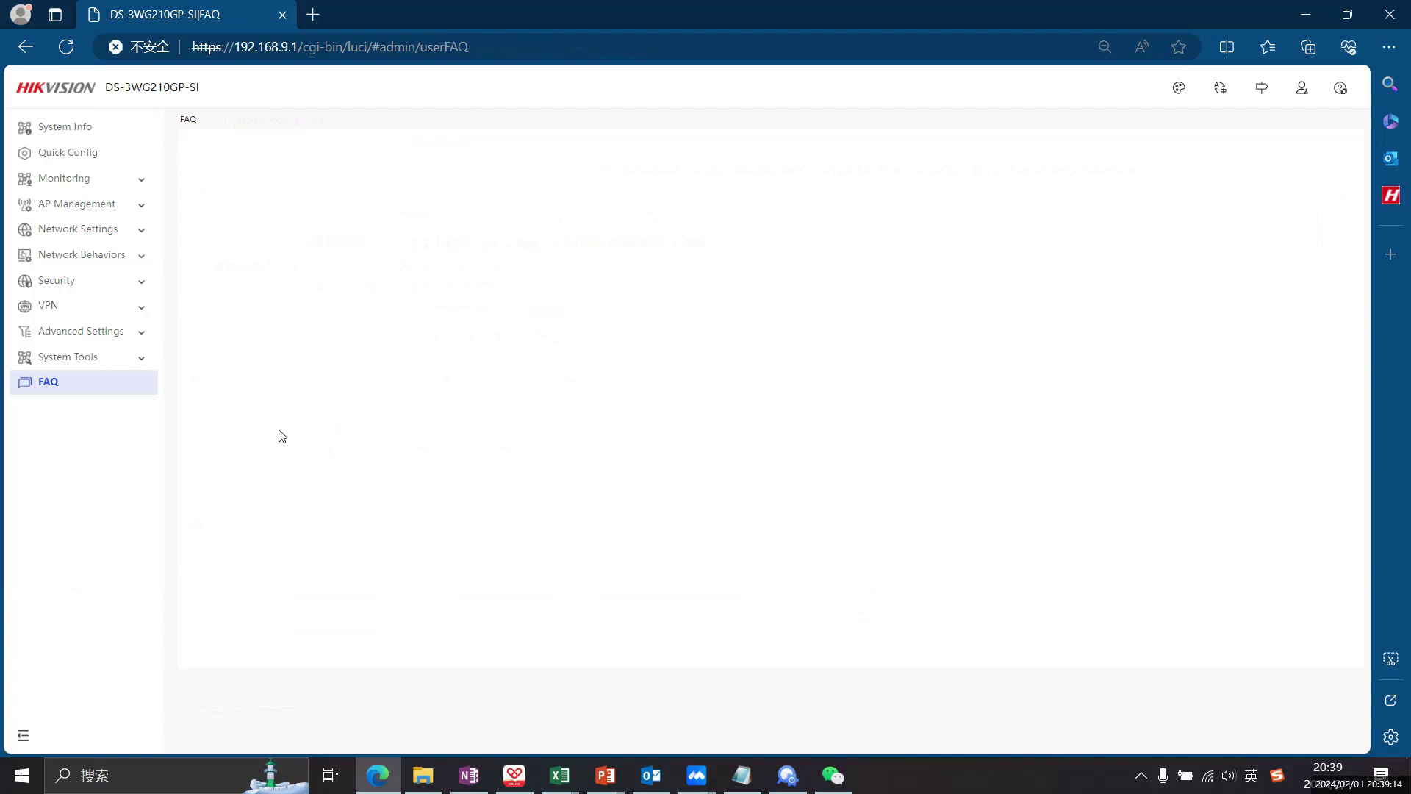